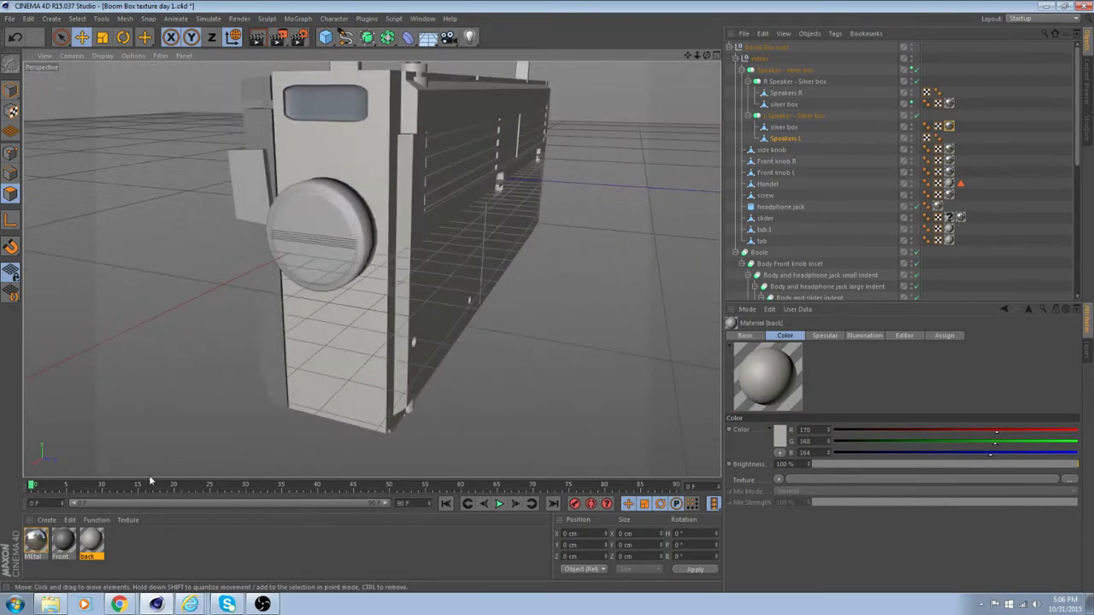
Open the "back" material for editing and display its specular settings.
left_click(62, 541)
left_click(89, 551)
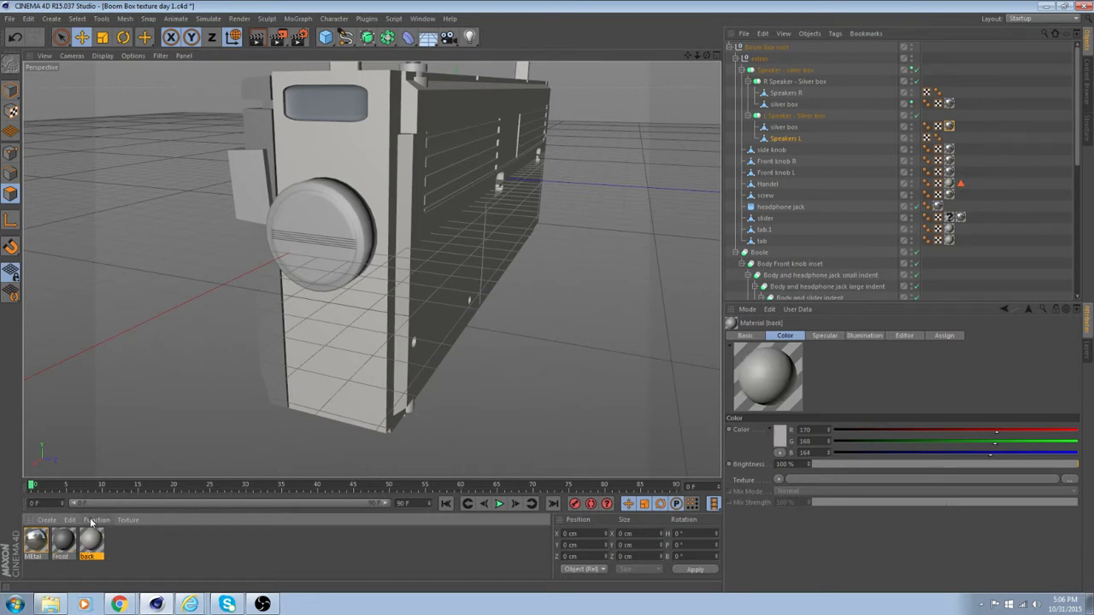
double_click(92, 544)
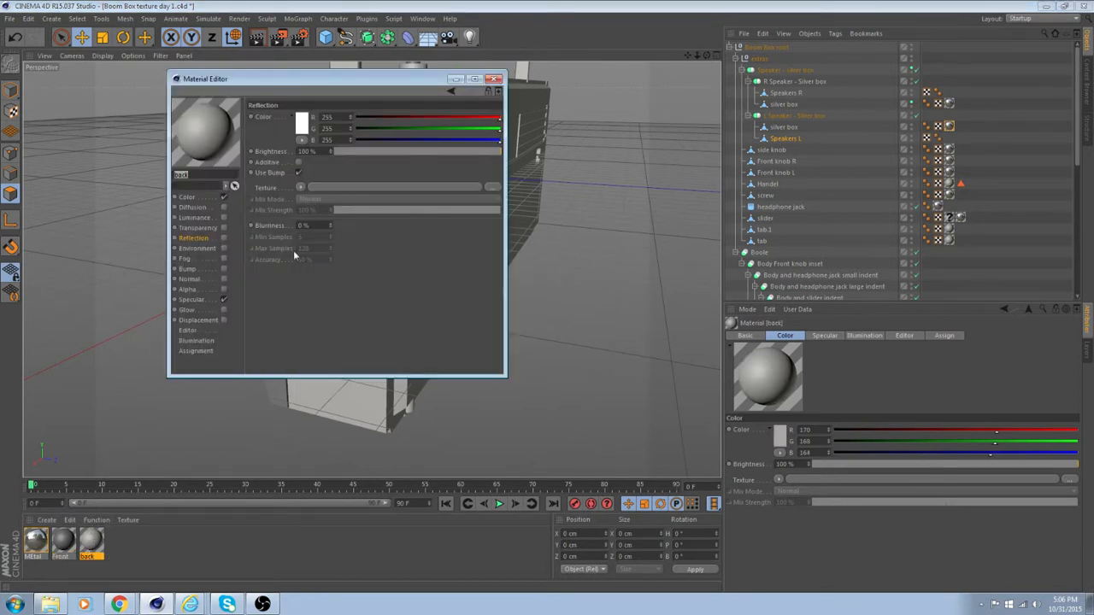
left_click_drag(316, 79, 680, 111)
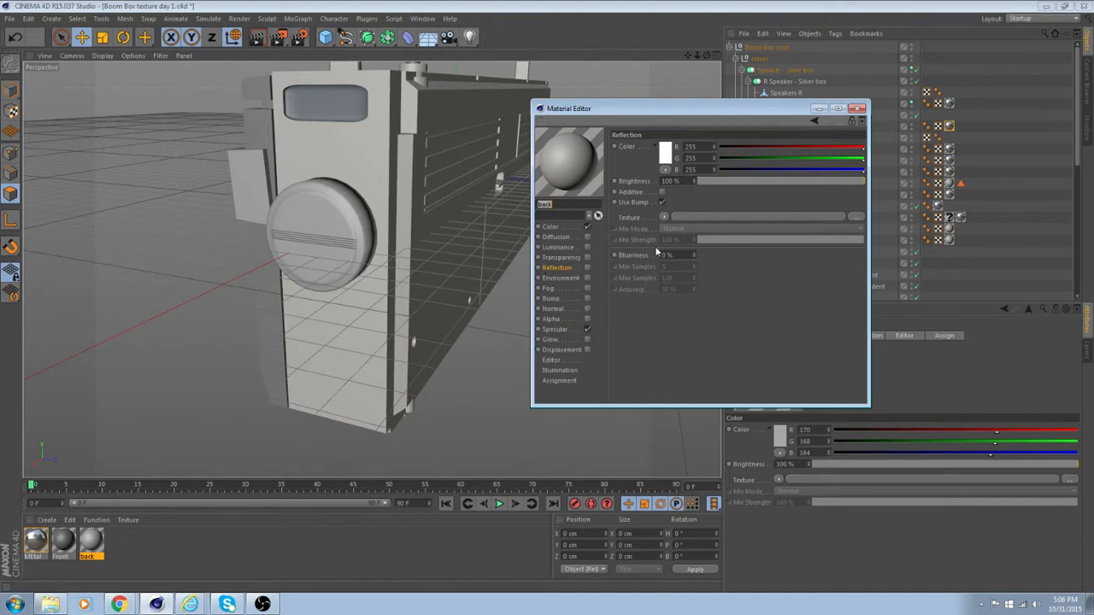
left_click(552, 330)
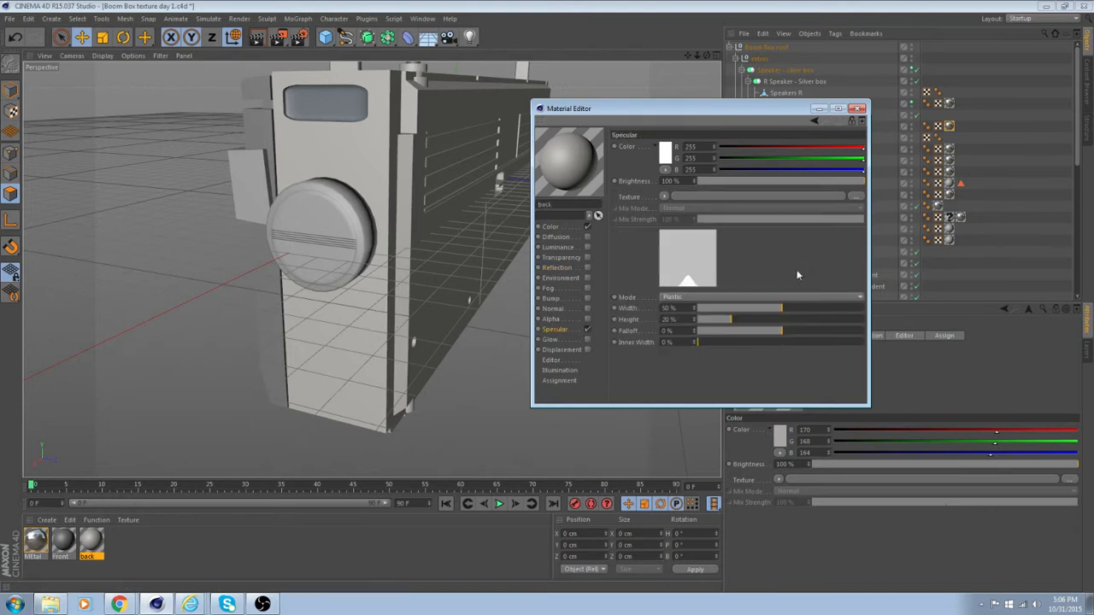
left_click(714, 297)
left_click(714, 301)
Enable the reflection channel on the "back" material.
left_click_drag(376, 310, 390, 298, "alt")
left_click_drag(523, 295, 497, 297, "alt")
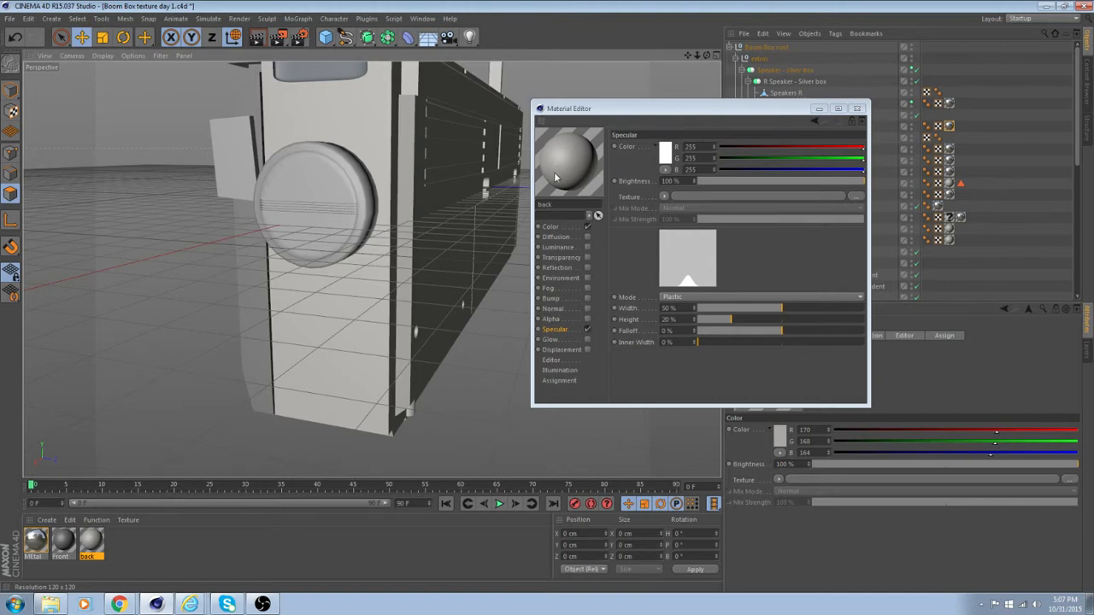
left_click_drag(456, 202, 451, 232, "alt")
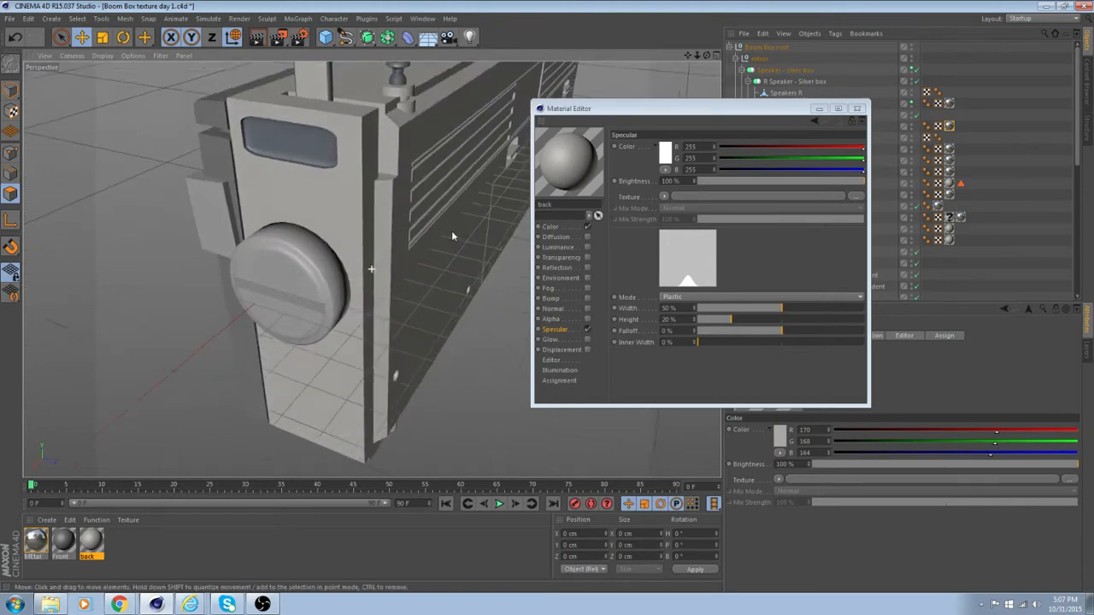
left_click_drag(416, 147, 407, 122, "alt")
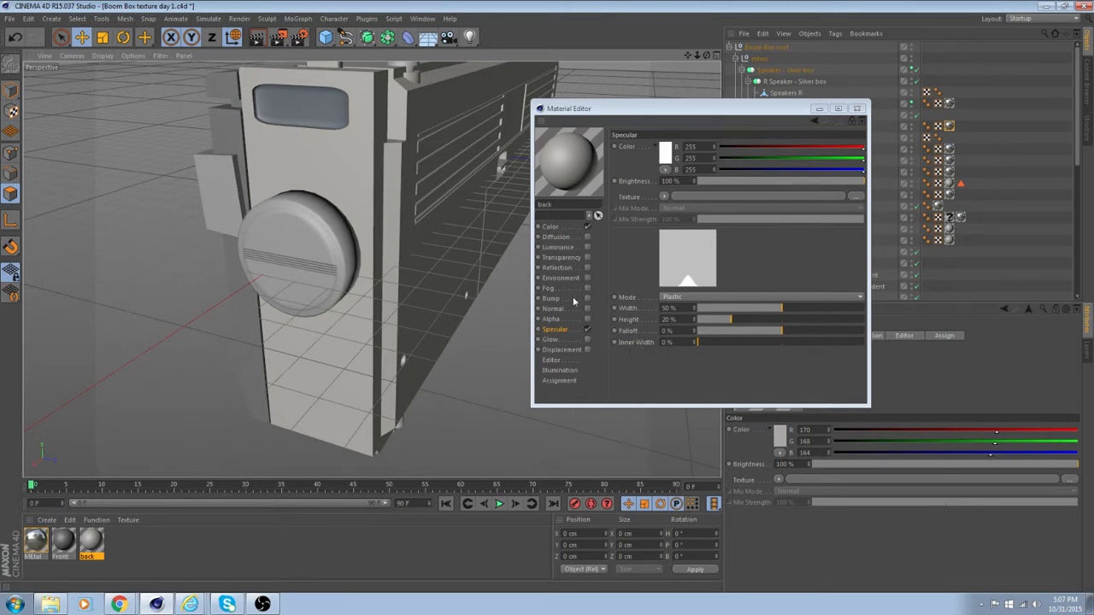
left_click_drag(374, 302, 499, 330, "alt")
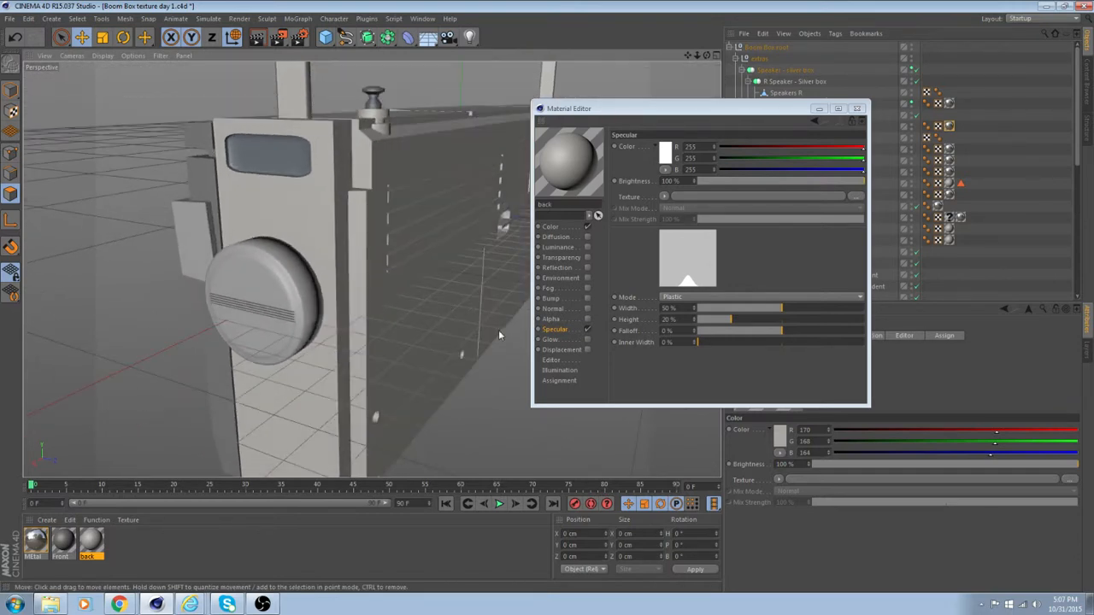
left_click(587, 267)
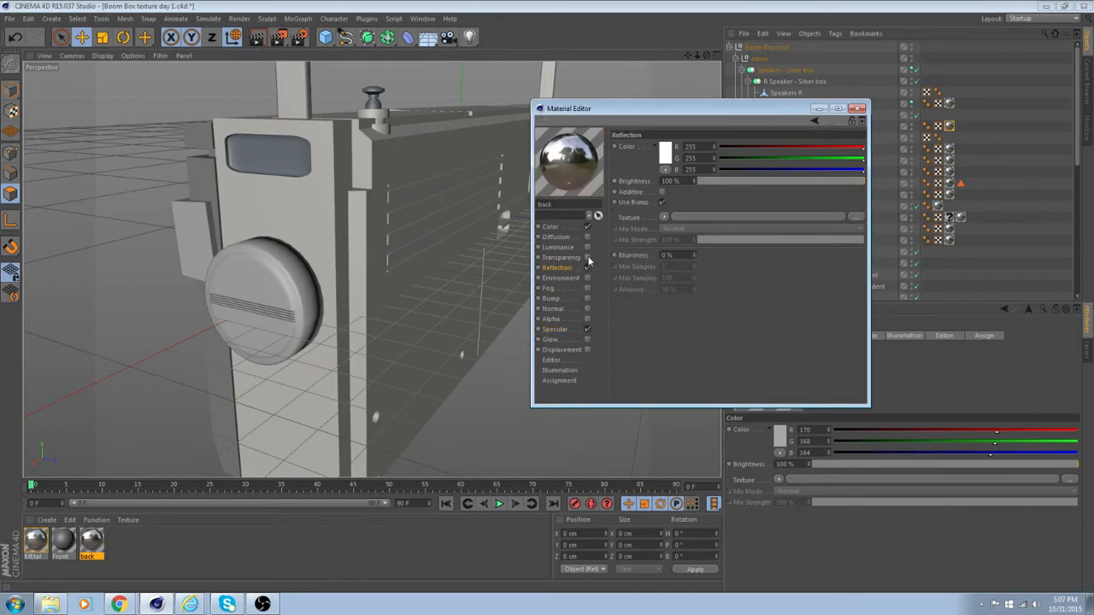
Start an interactive render region and place it over the upper end of the boom box, including the side knob.
left_click_drag(464, 254, 470, 247, "alt")
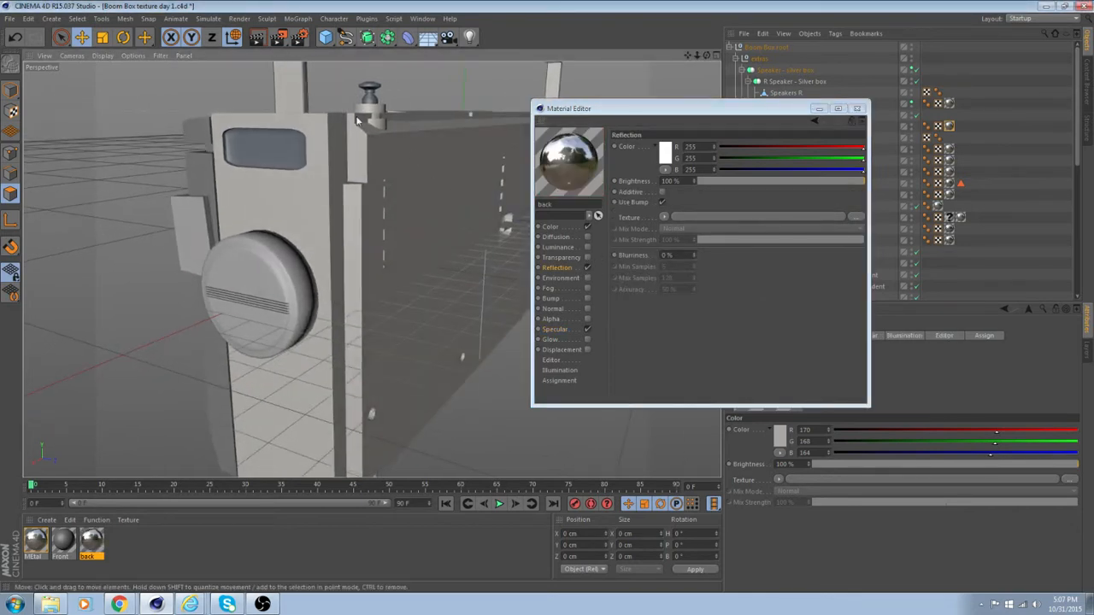
left_click_drag(281, 40, 342, 209)
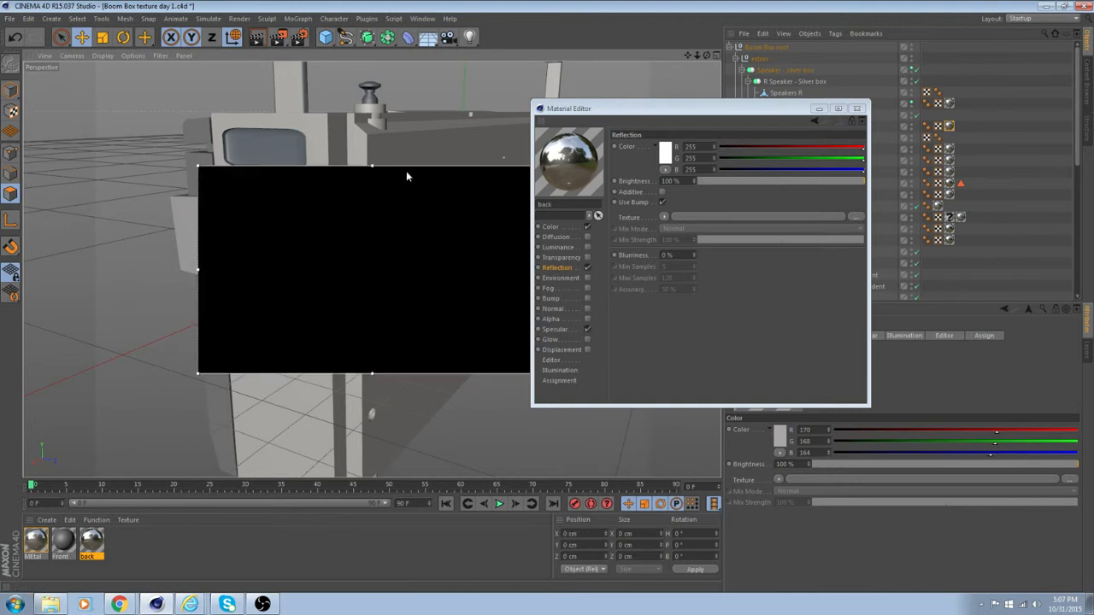
left_click_drag(398, 168, 312, 85)
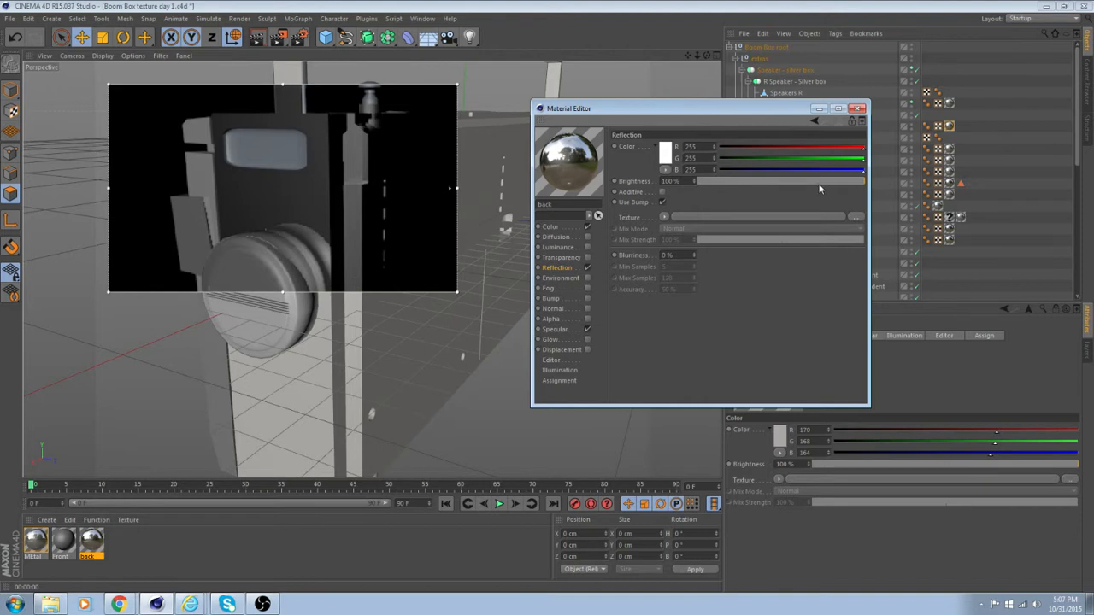
Lower the reflection brightness to 7% and load a Noise shader as the reflection texture.
left_click_drag(819, 183, 713, 181)
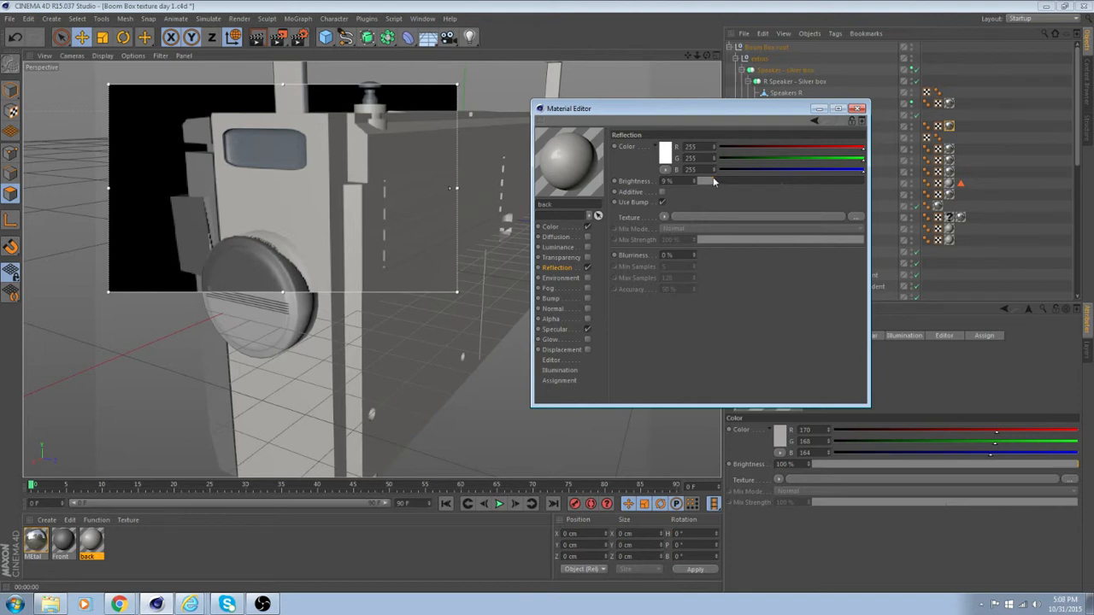
left_click_drag(708, 179, 705, 181)
left_click(664, 217)
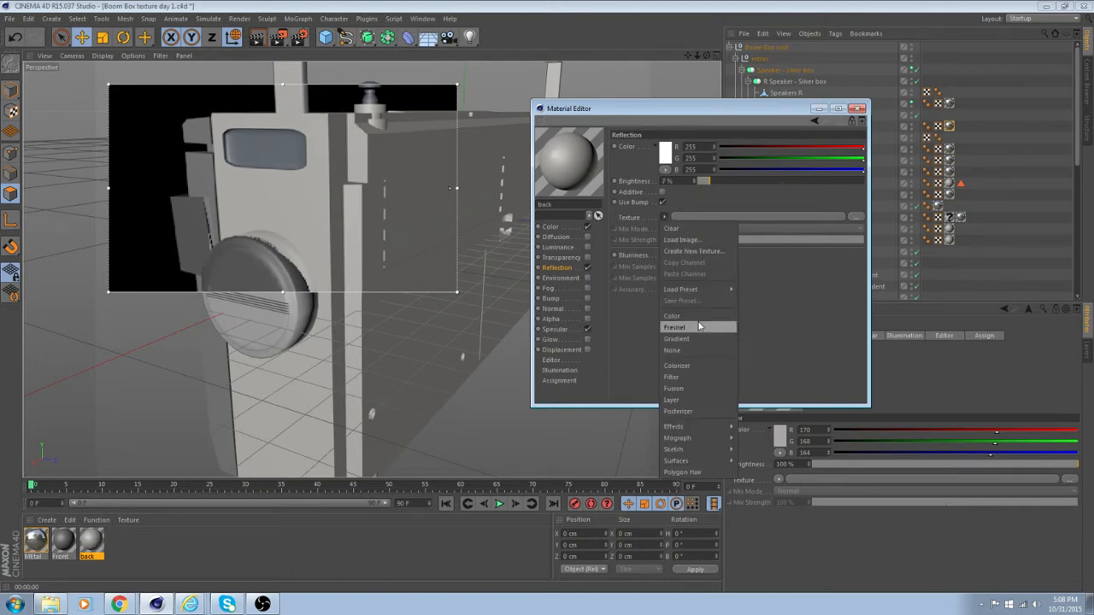
left_click(702, 351)
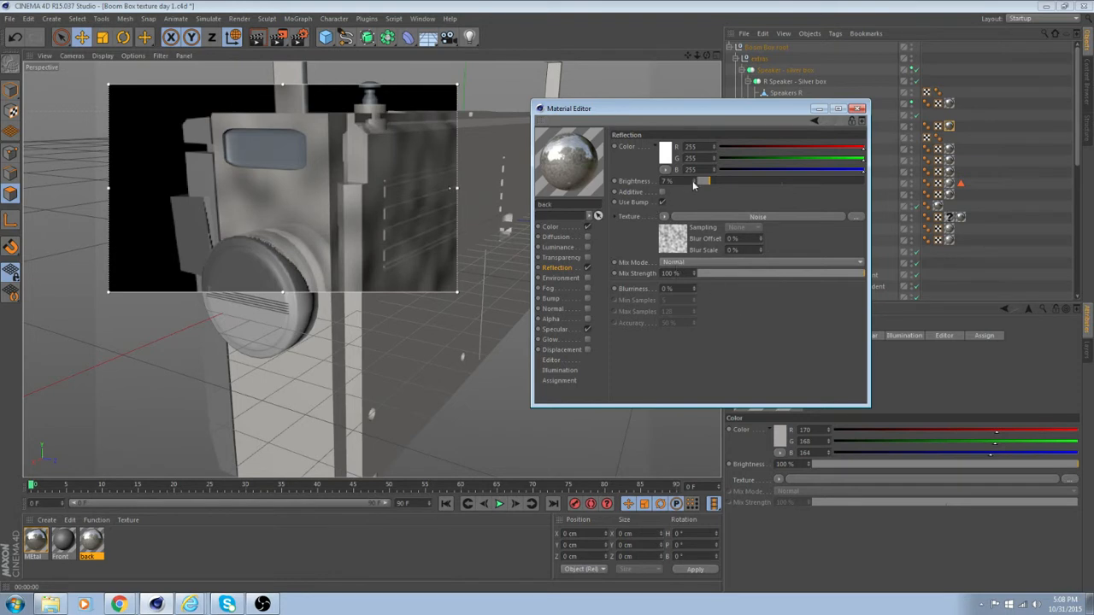
Expand the reflection texture's Noise shader and review its shader properties.
left_click(616, 216)
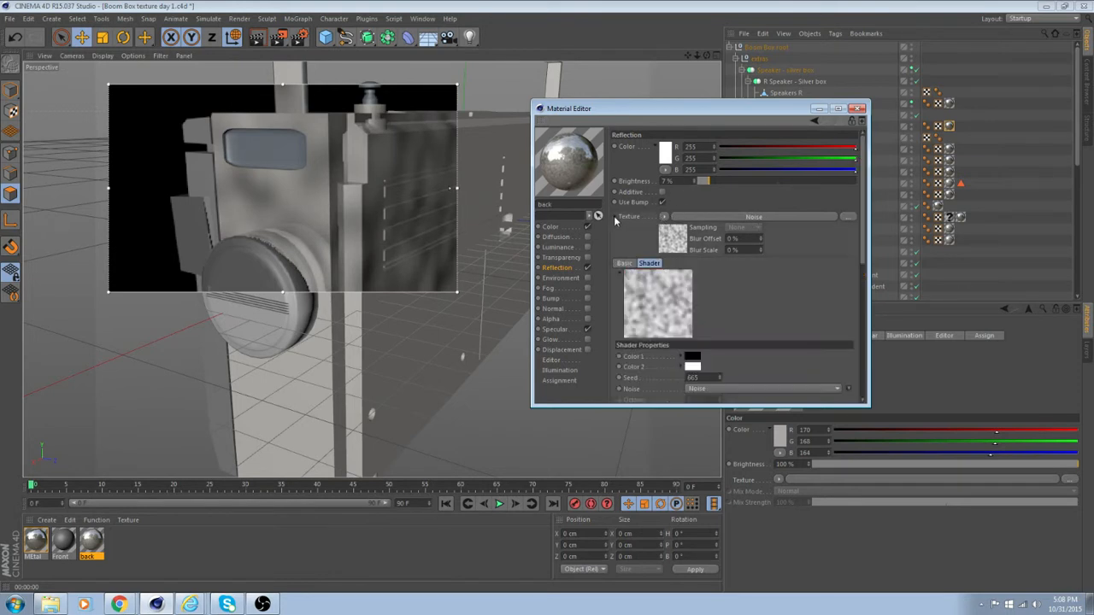
scroll(783, 312, "down", 3)
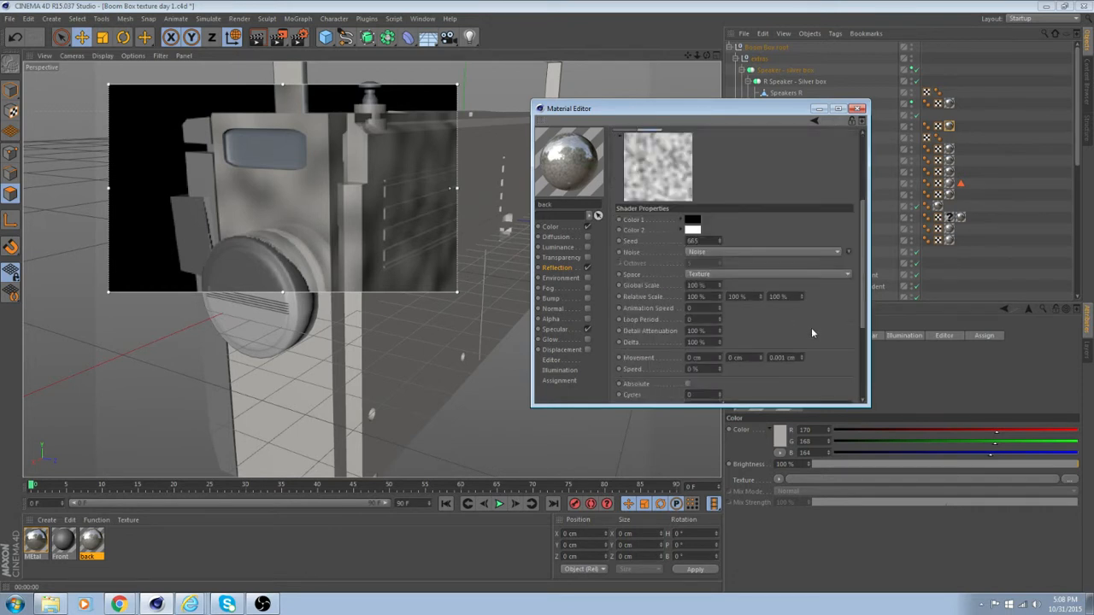
scroll(813, 332, "down", 2)
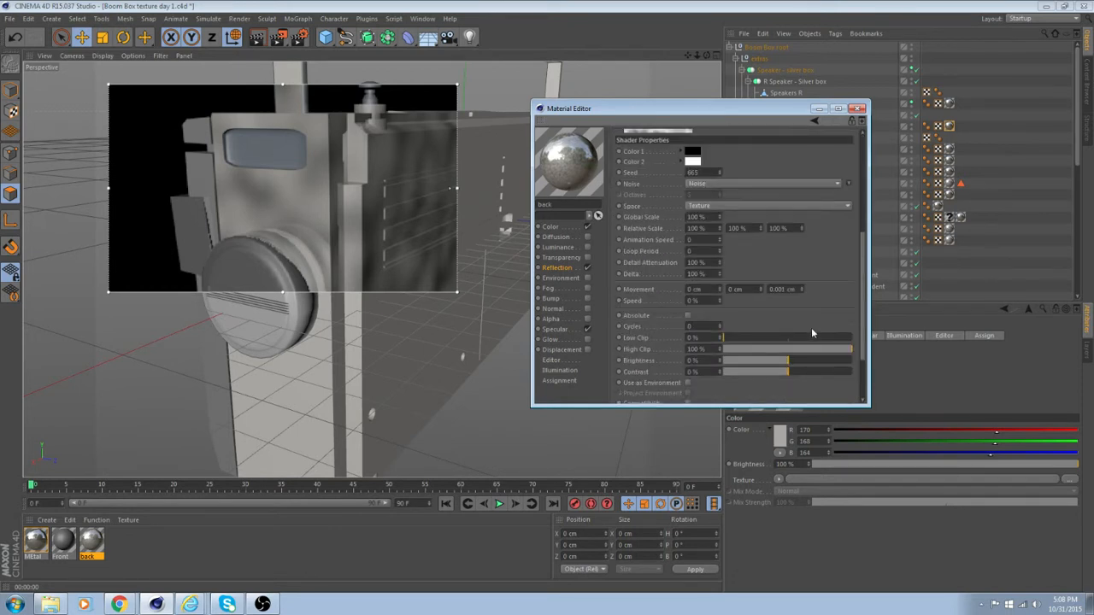
scroll(812, 334, "down", 2)
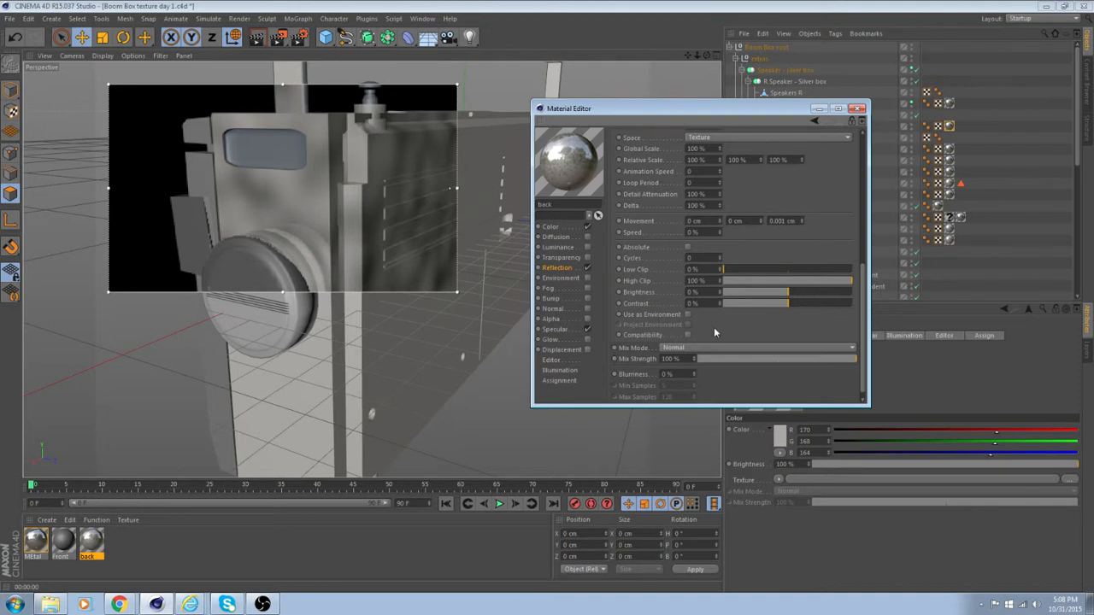
Try other noise types for the reflection shader, including Luka and Naki.
scroll(714, 326, "up", 4)
scroll(721, 256, "up", 1)
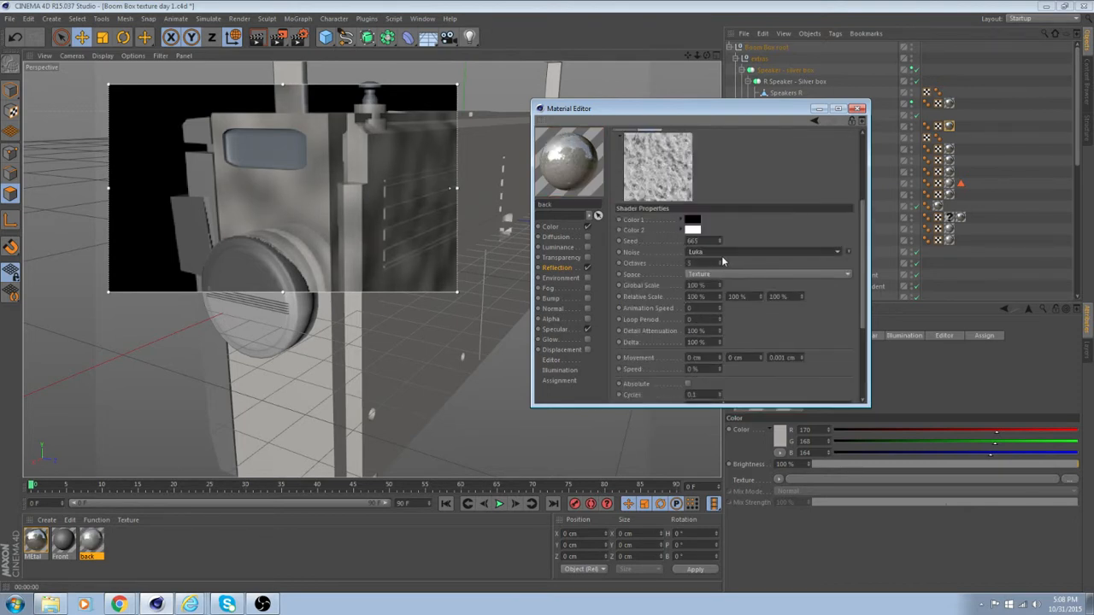
scroll(721, 256, "up", 1)
scroll(733, 251, "down", 1)
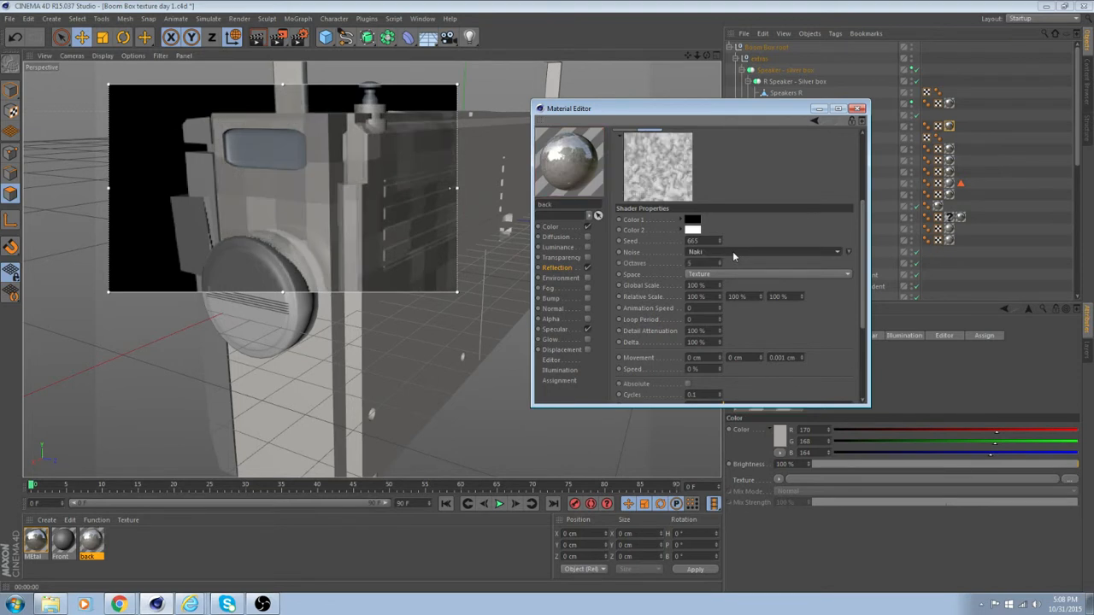
scroll(732, 251, "down", 1)
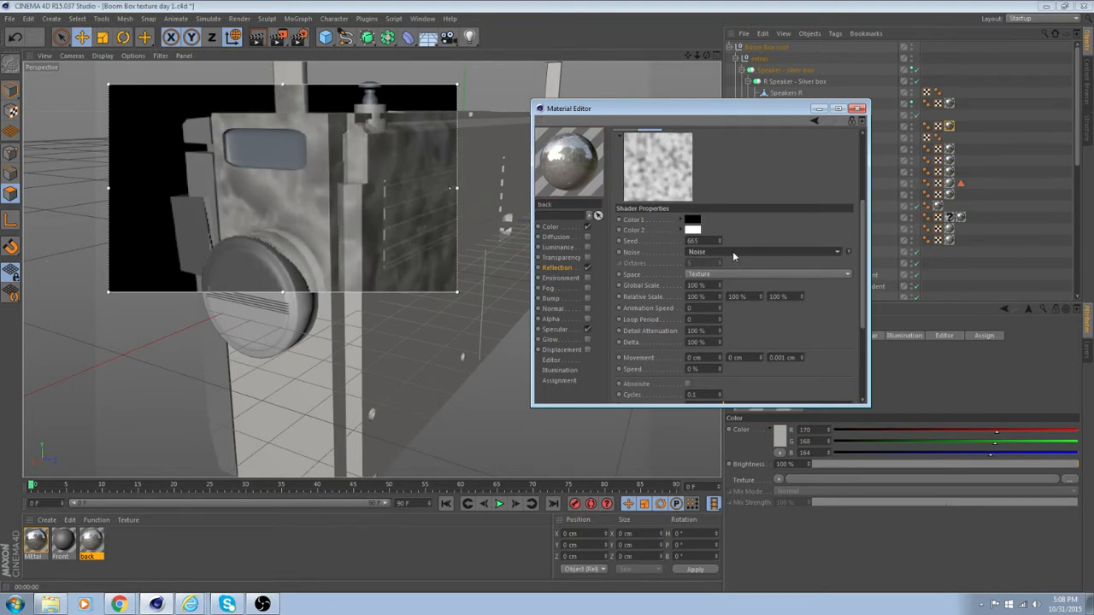
Set the reflection shader's noise type to Displaced Turbulence and collapse the shader's properties.
left_click(733, 251)
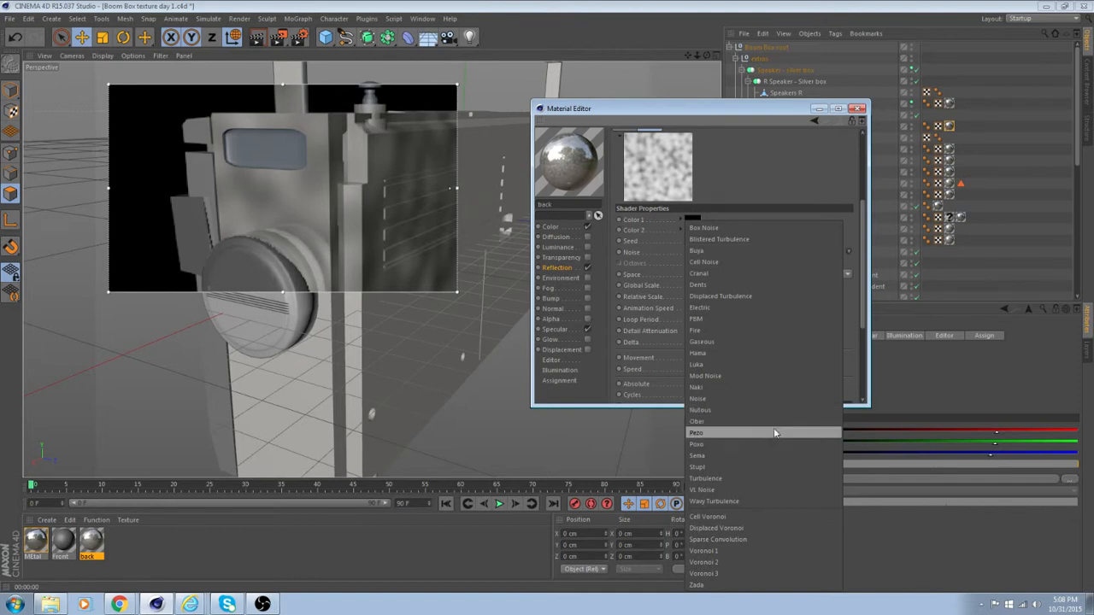
left_click(767, 228)
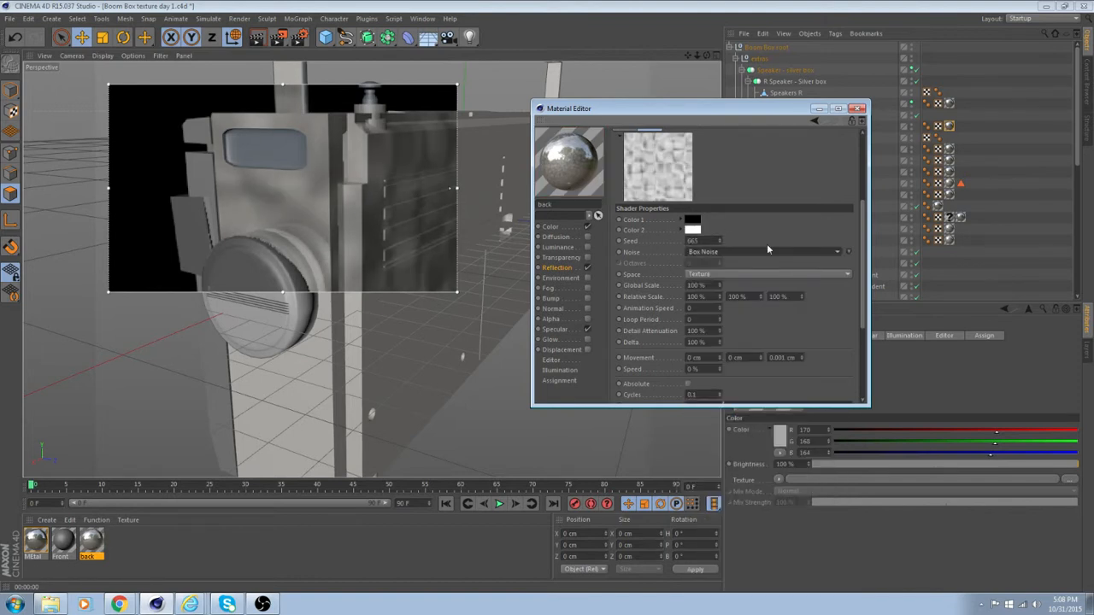
scroll(767, 249, "up", 1)
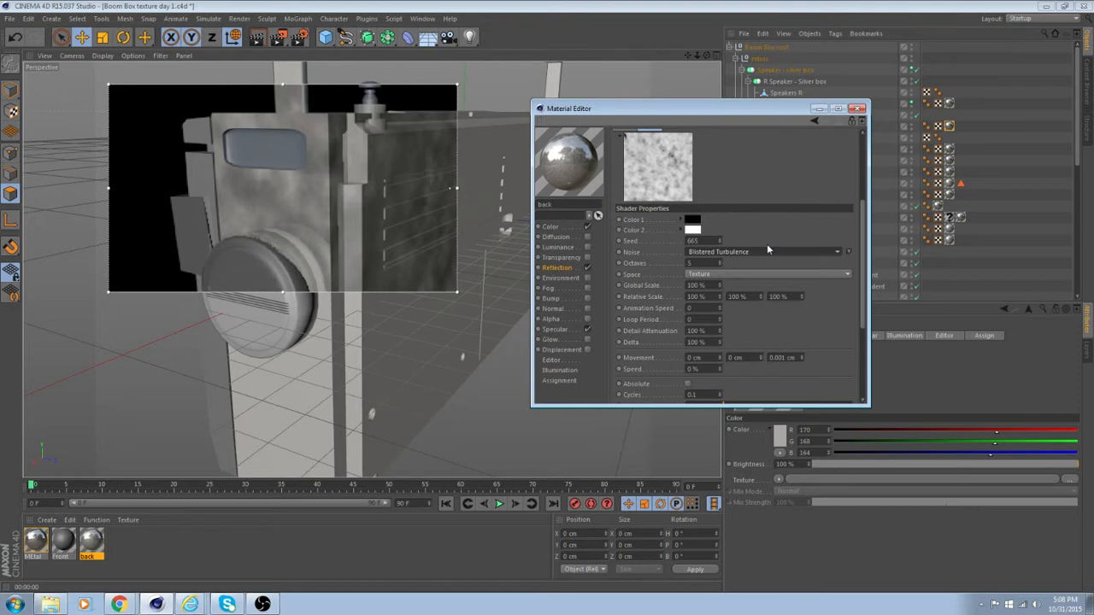
scroll(767, 249, "up", 2)
scroll(767, 248, "up", 2)
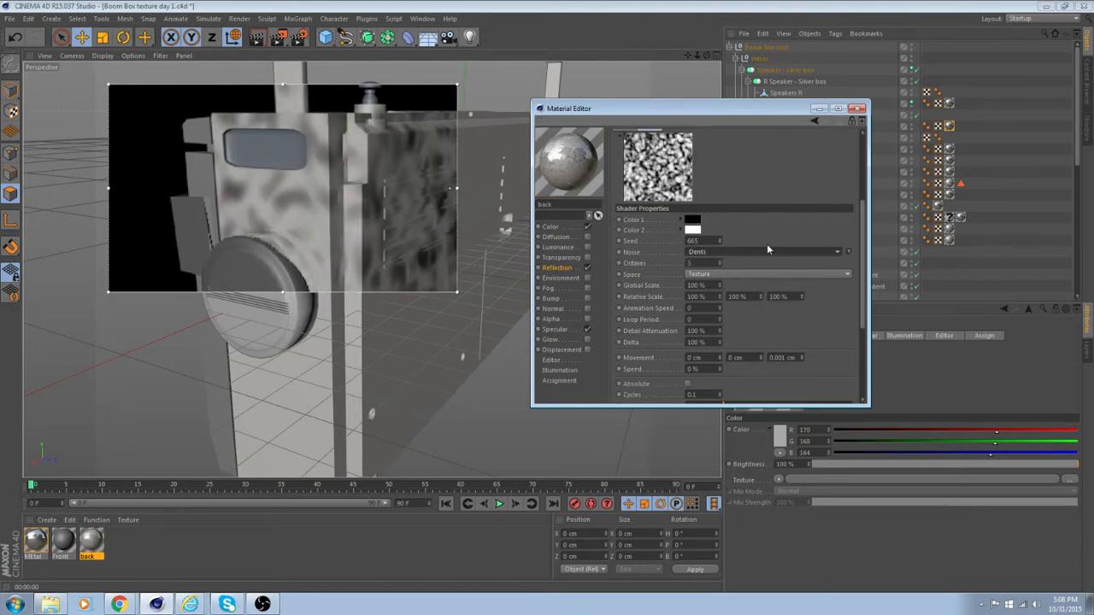
scroll(767, 249, "up", 1)
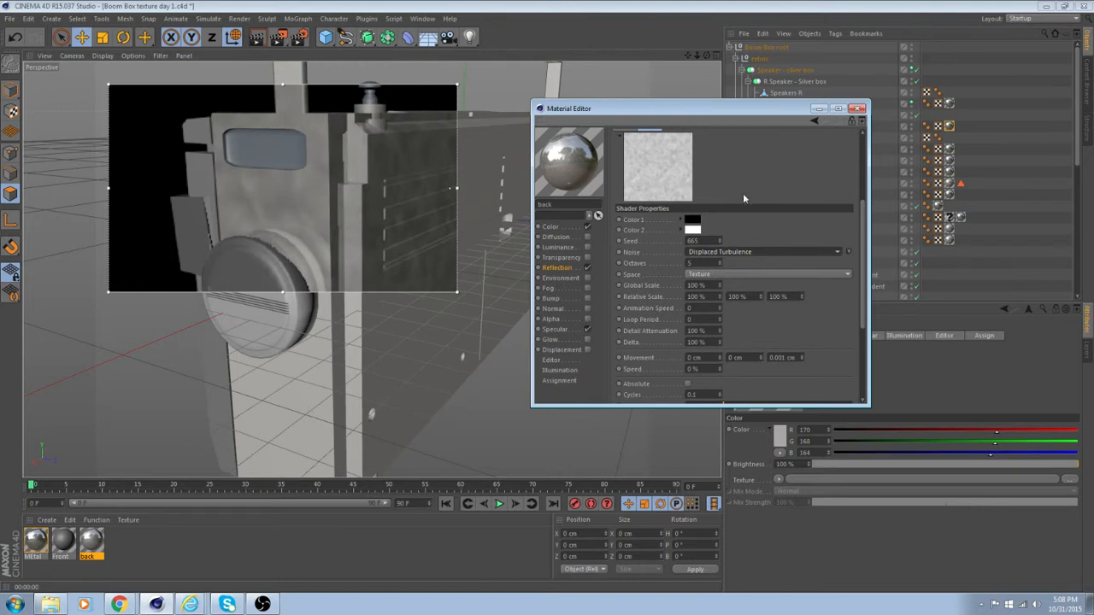
scroll(758, 216, "up", 2)
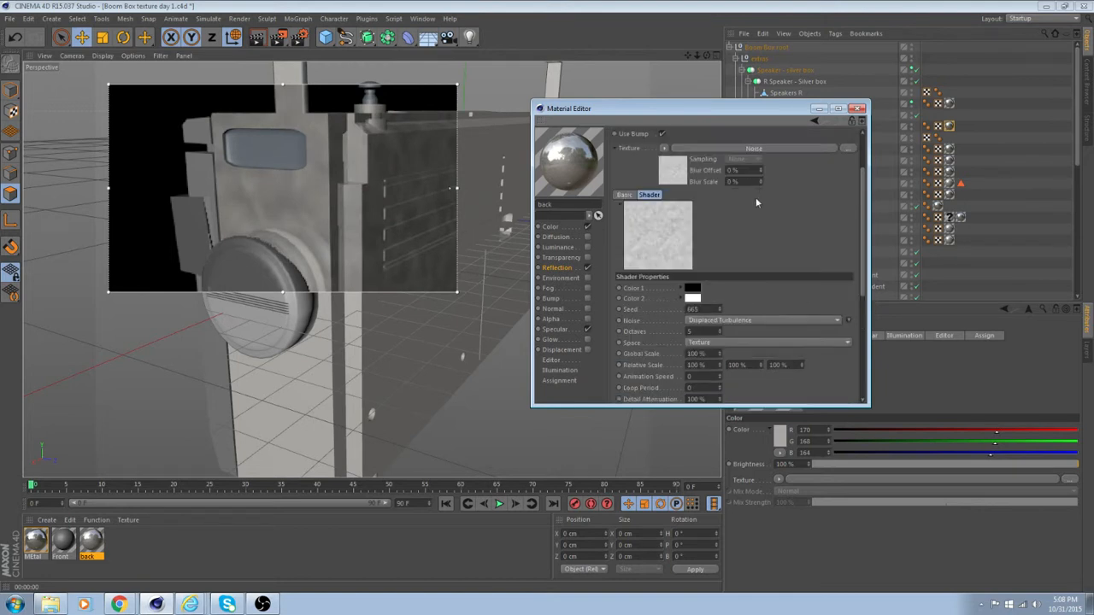
left_click(618, 205)
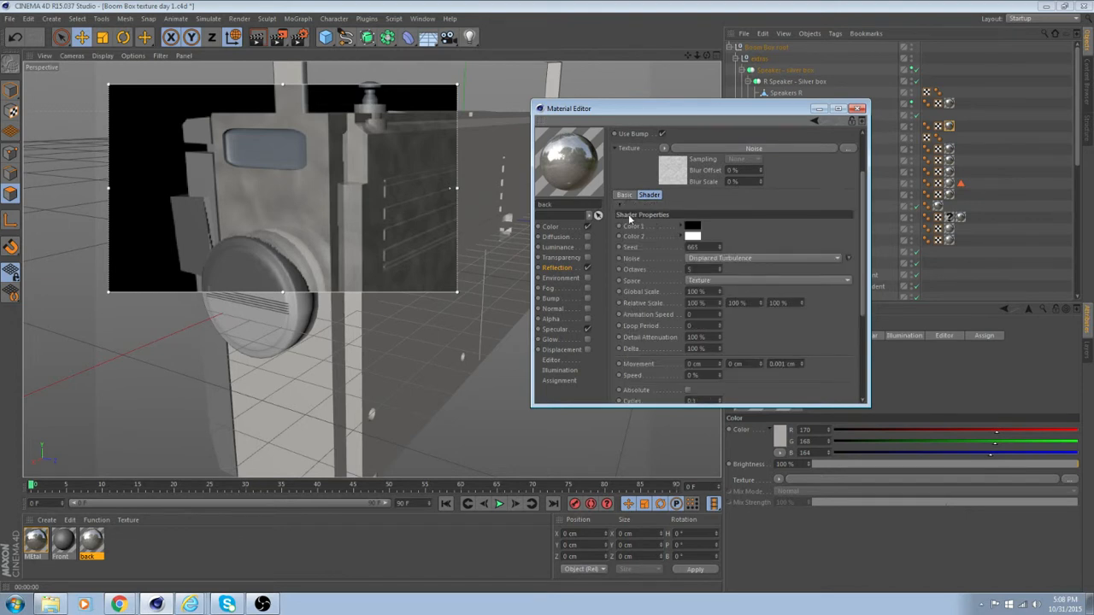
left_click(615, 149)
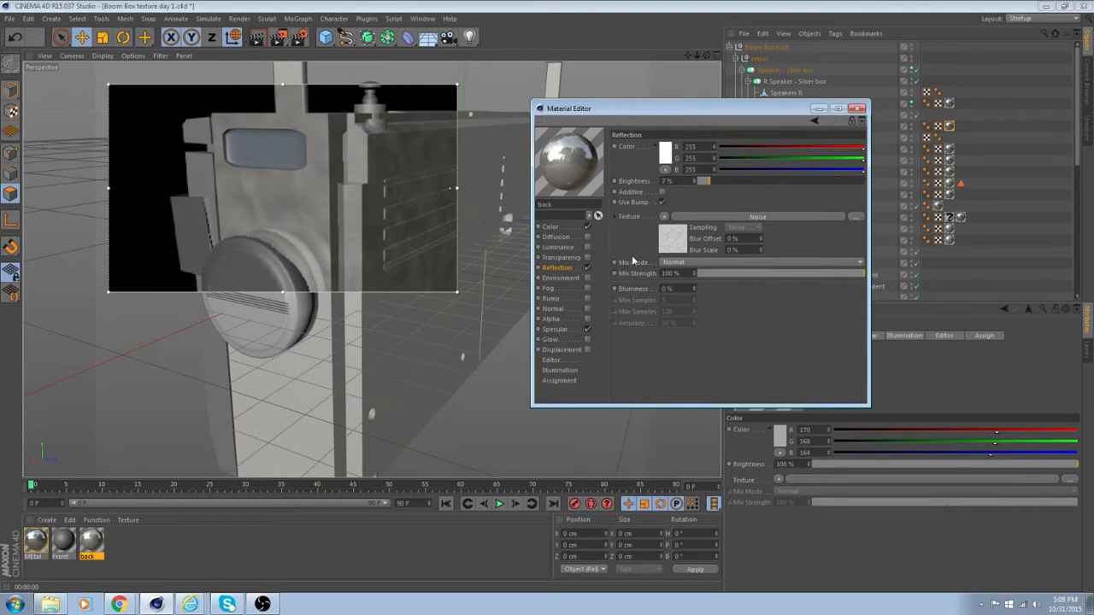
Set the reflection texture's mix strength to 37% and the reflection blurriness to 19%.
left_click_drag(859, 274, 748, 271)
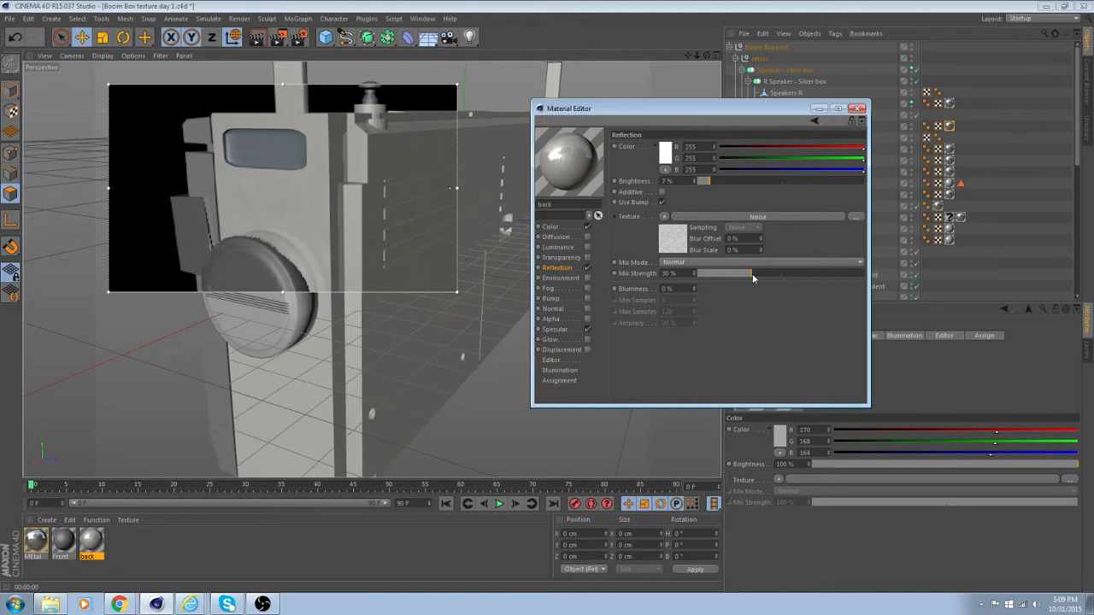
left_click_drag(752, 273, 756, 274)
left_click_drag(693, 288, 696, 283)
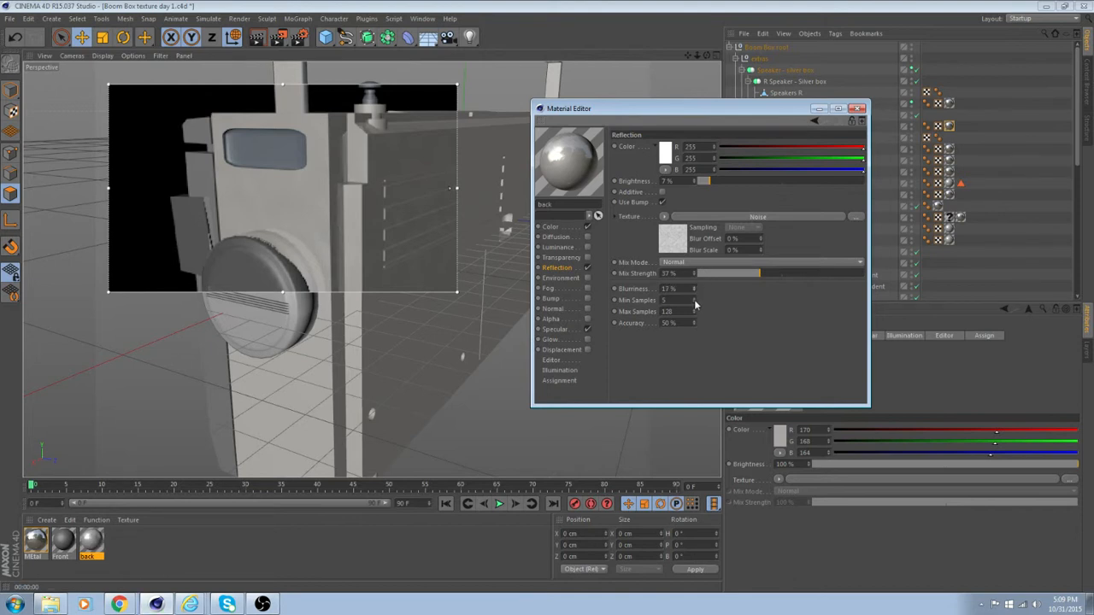
left_click_drag(693, 289, 694, 288)
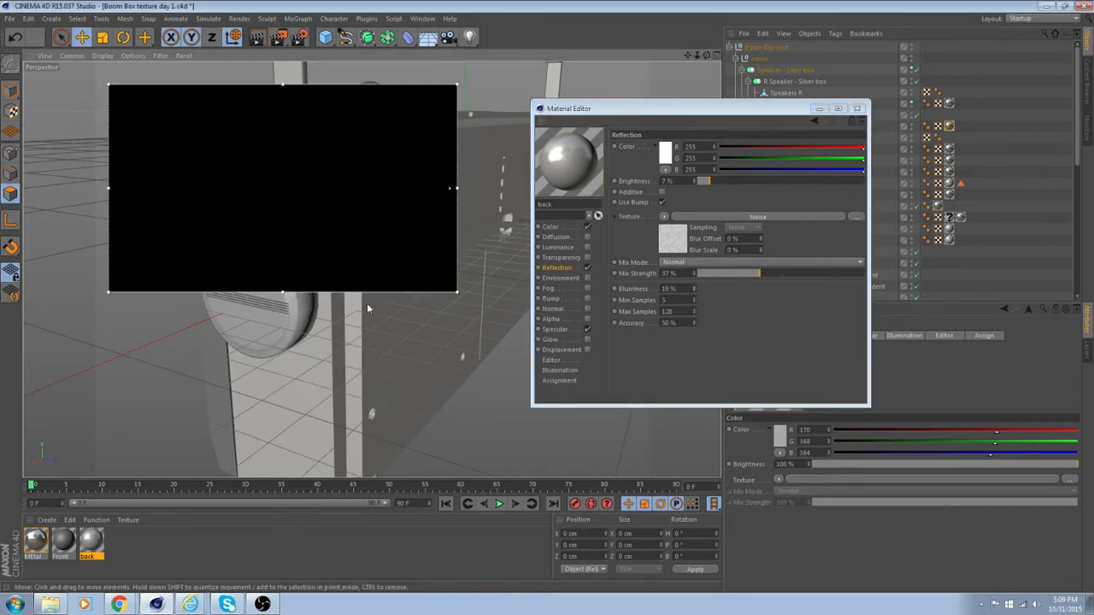
key("super")
left_click(397, 373)
left_click_drag(370, 371, 410, 367, "alt")
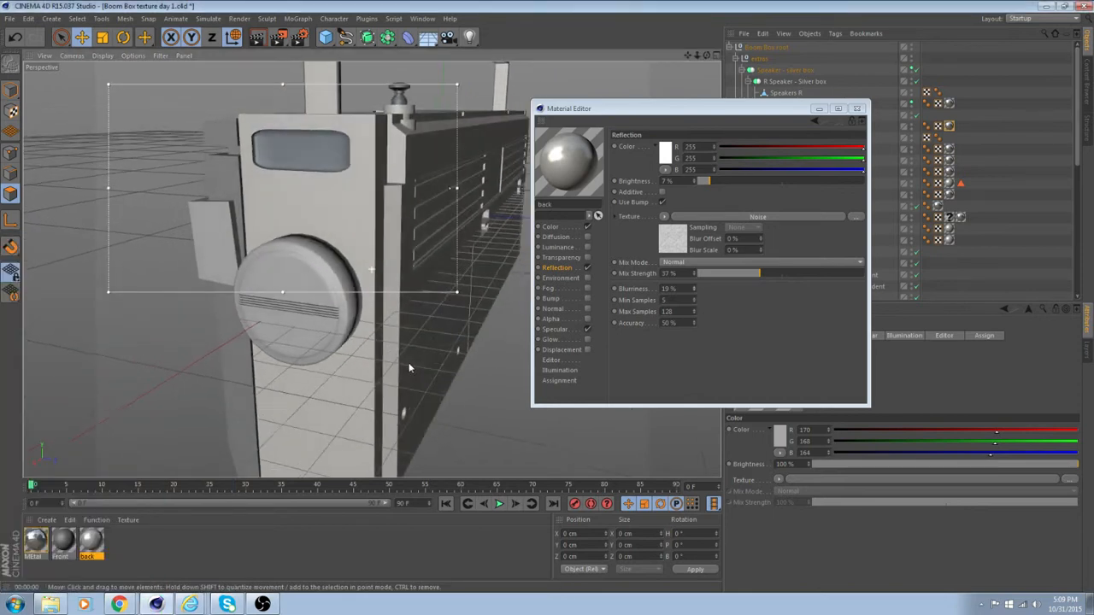
Add a standard light to the scene and move it out beyond the boom box's side with the round knob.
left_click_drag(357, 370, 322, 371, "alt")
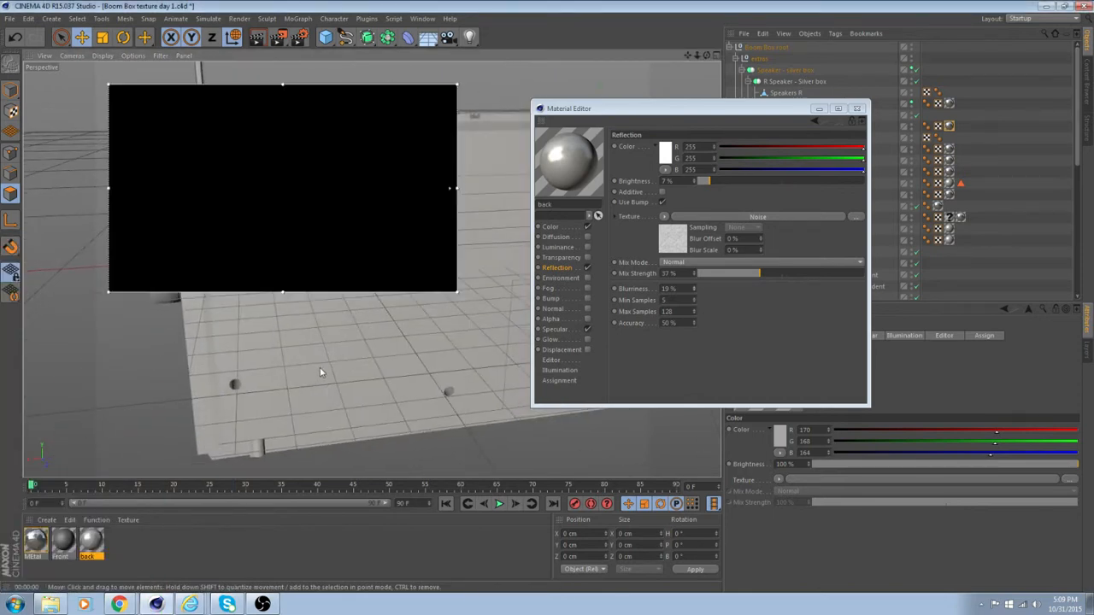
scroll(375, 355, "down", 5)
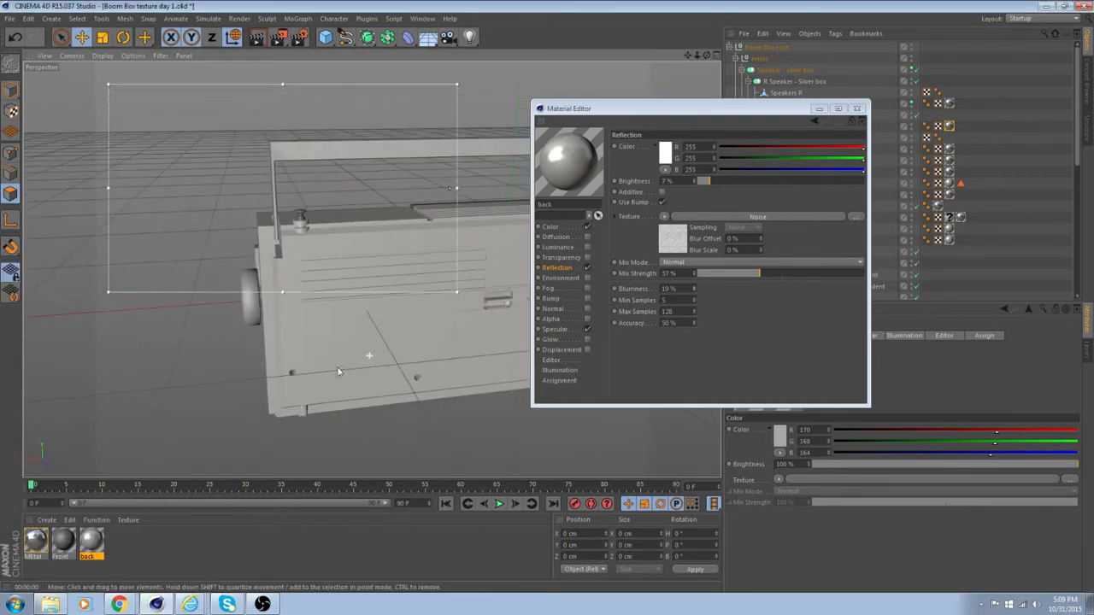
left_click_drag(392, 377, 427, 301, "alt")
left_click(470, 36)
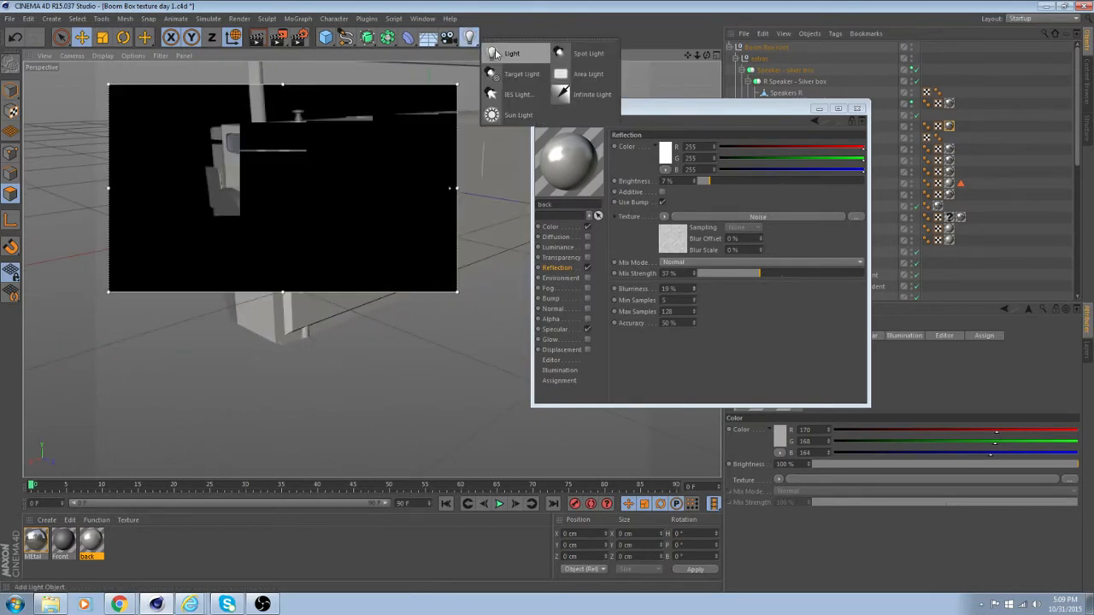
left_click(505, 51)
scroll(412, 155, "down", 1)
left_click_drag(351, 203, 36, 260)
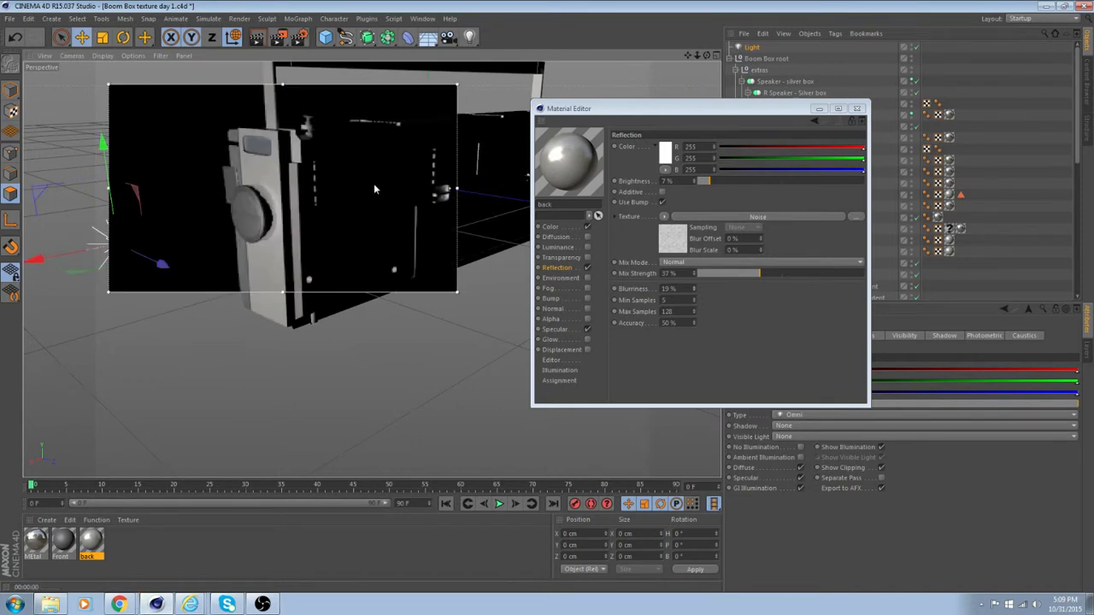
Shift the light toward the front of the boom box and raise it.
left_click_drag(251, 258, 358, 292, "alt")
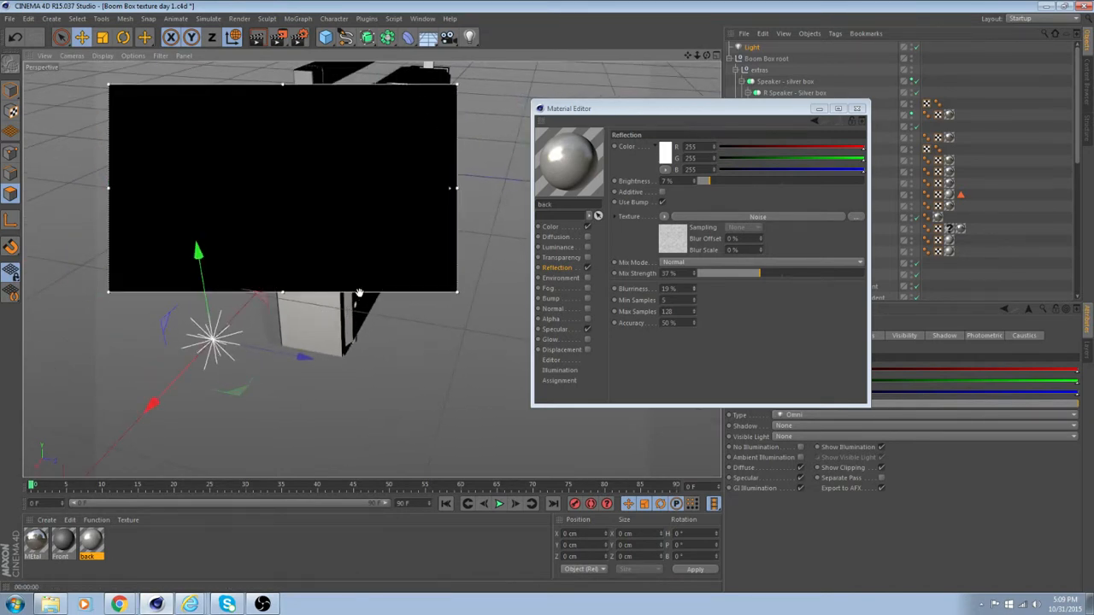
left_click_drag(305, 362, 155, 328, "alt")
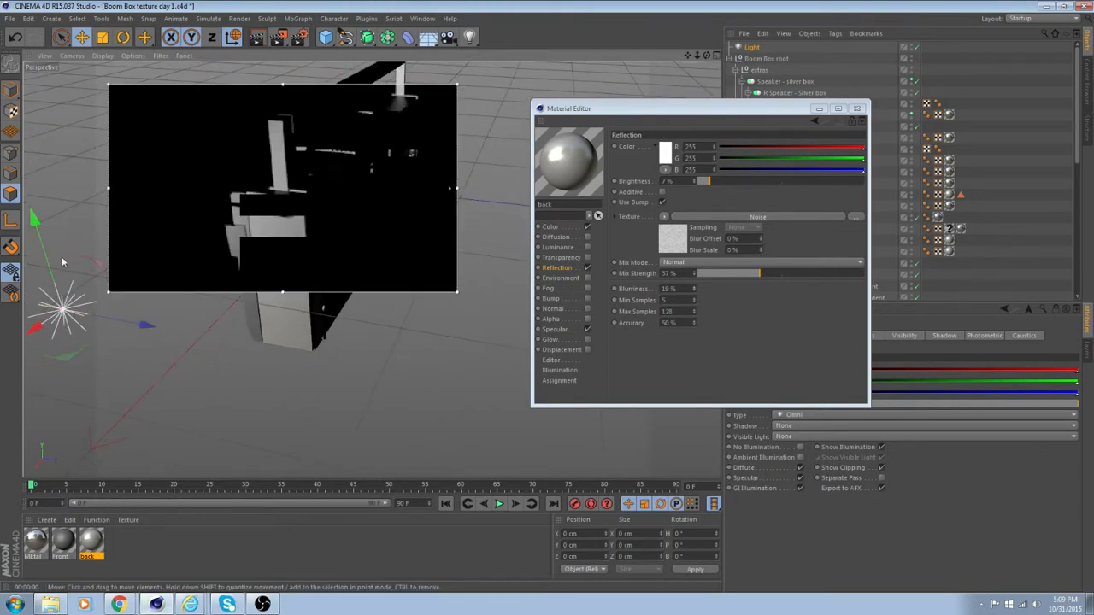
left_click_drag(34, 217, 14, 129)
Check the "back" material on the boom box's side up close and make its reflection additive.
scroll(381, 311, "up", 5)
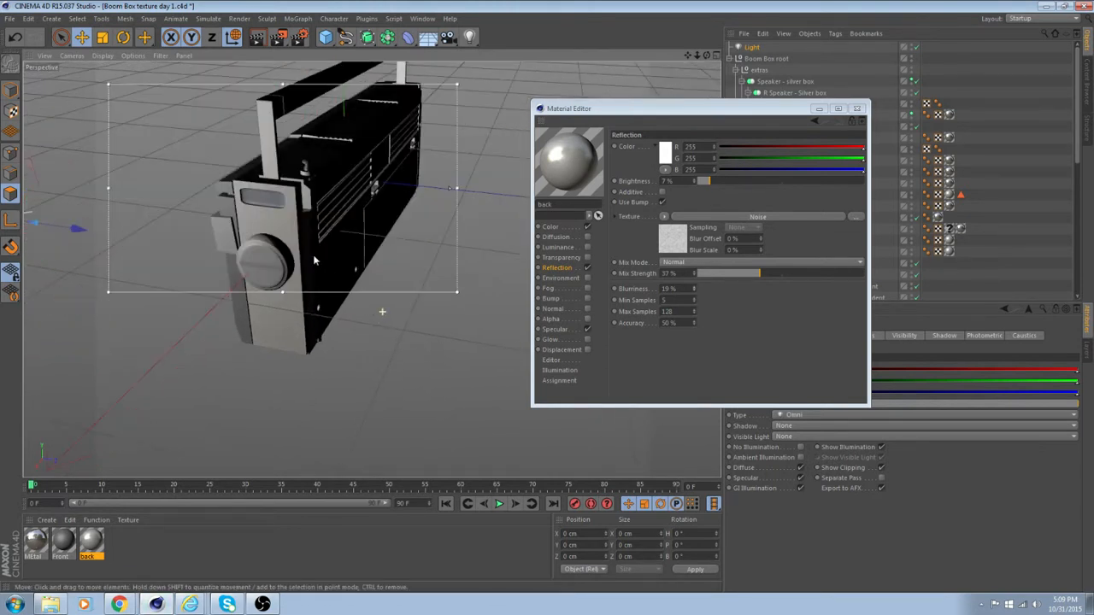
scroll(303, 248, "up", 3)
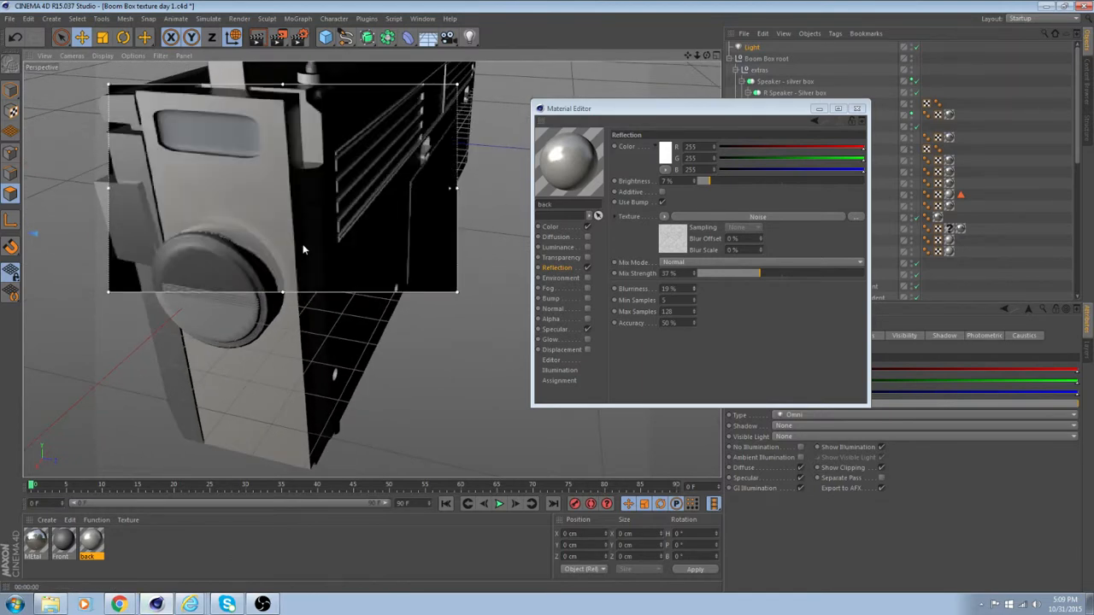
left_click_drag(310, 242, 315, 221, "alt")
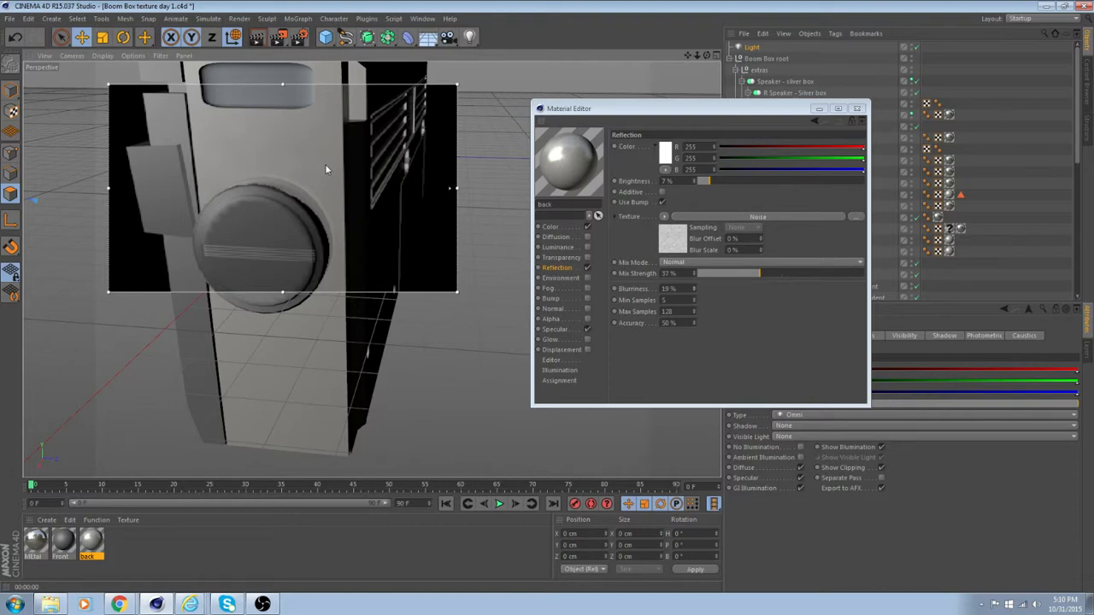
left_click_drag(324, 169, 277, 198, "alt")
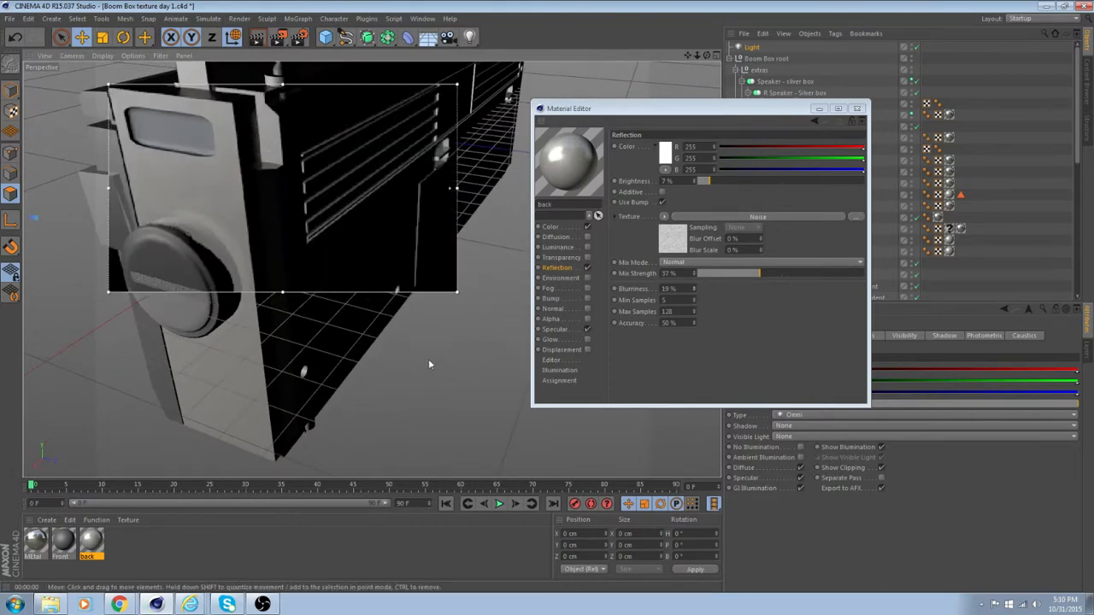
left_click(564, 330)
left_click(556, 268)
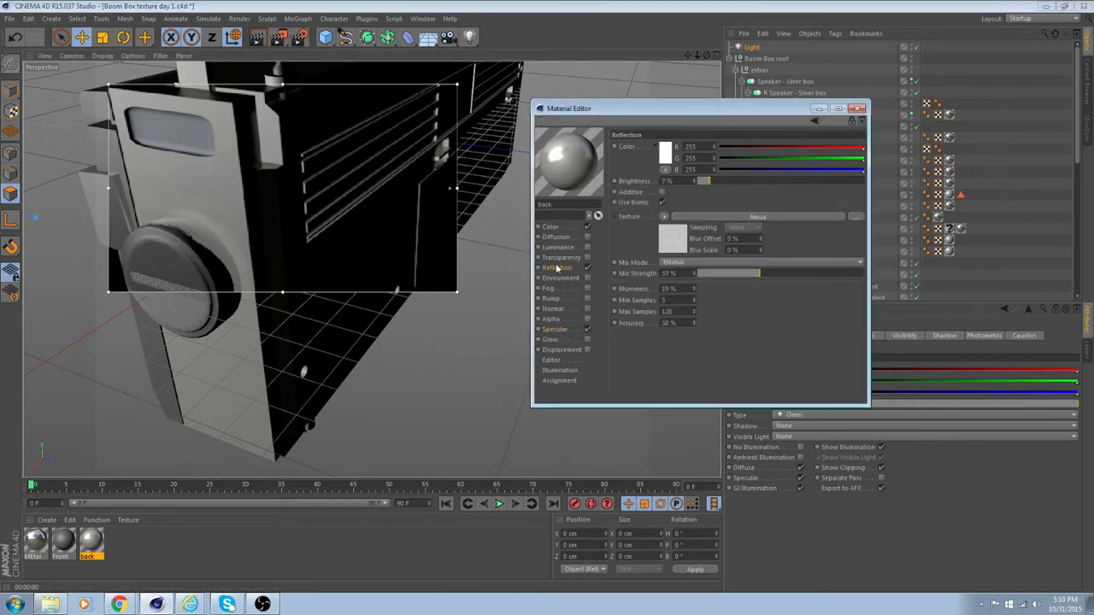
left_click(665, 194)
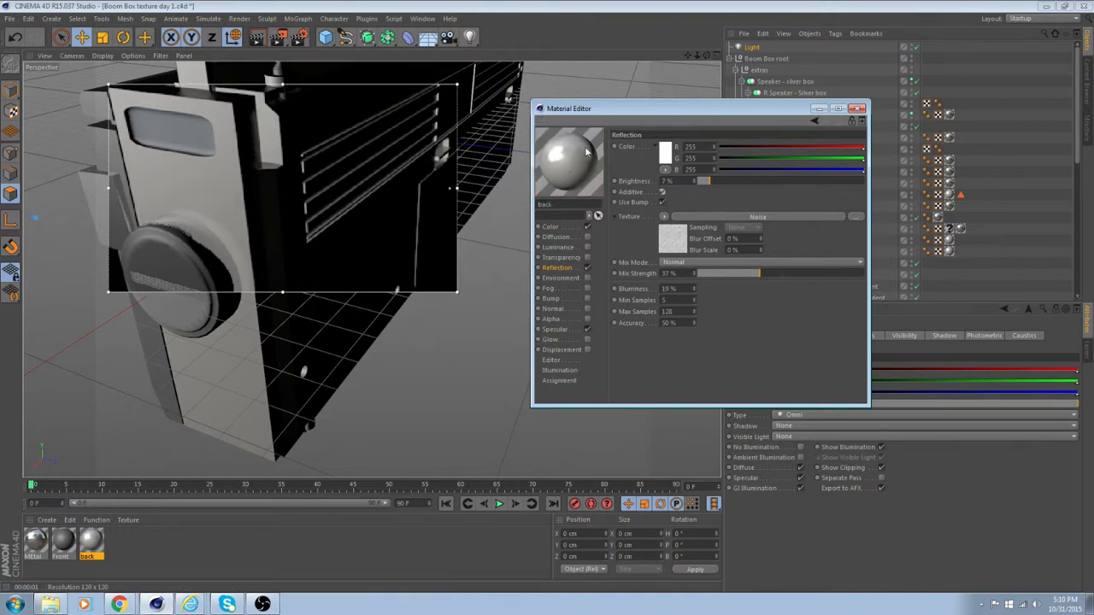
Inspect the boom box's front and open the specular settings of the "Front" material.
left_click_drag(417, 320, 367, 381, "alt")
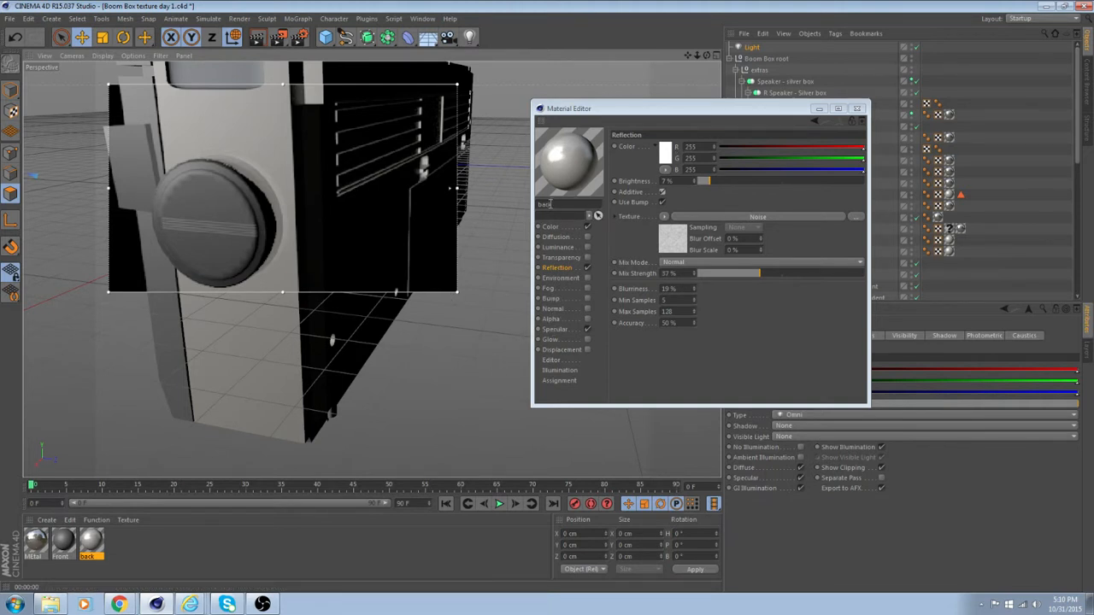
left_click(123, 534)
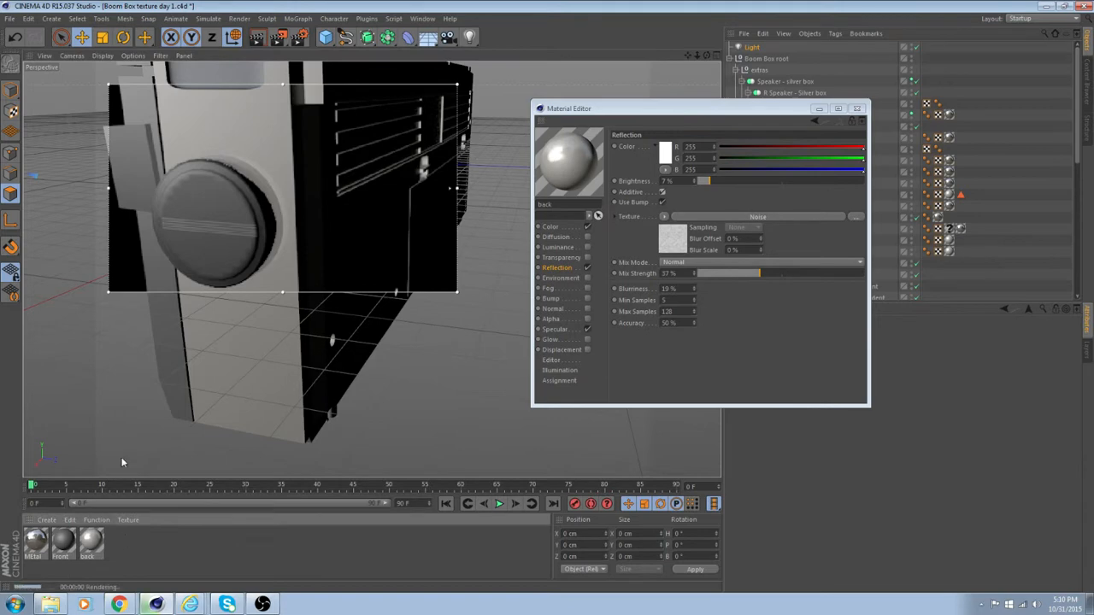
left_click_drag(133, 338, 327, 356, "alt")
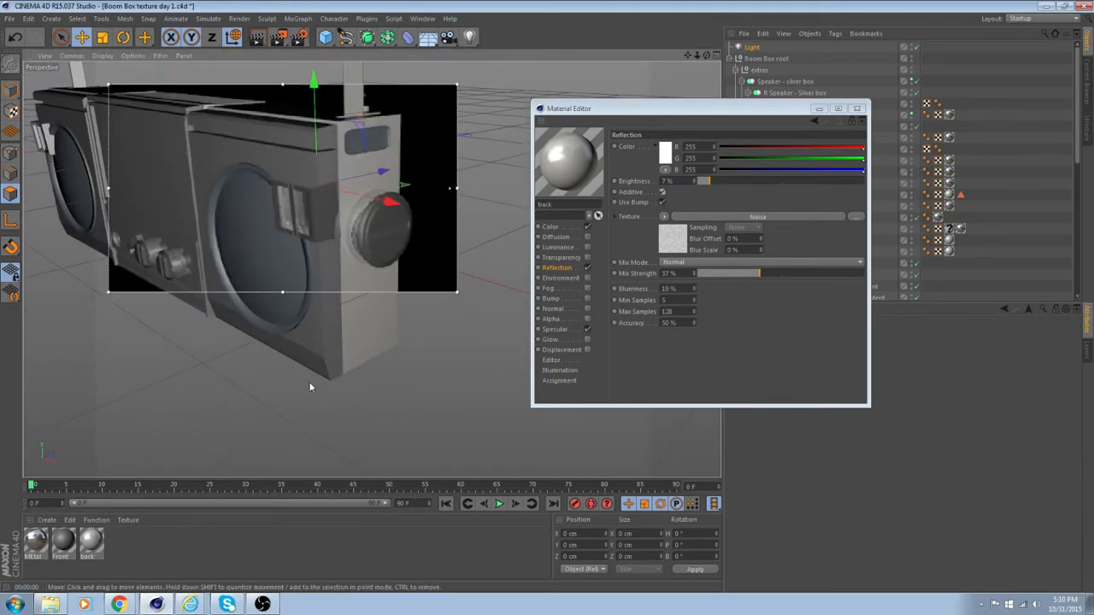
left_click(62, 542)
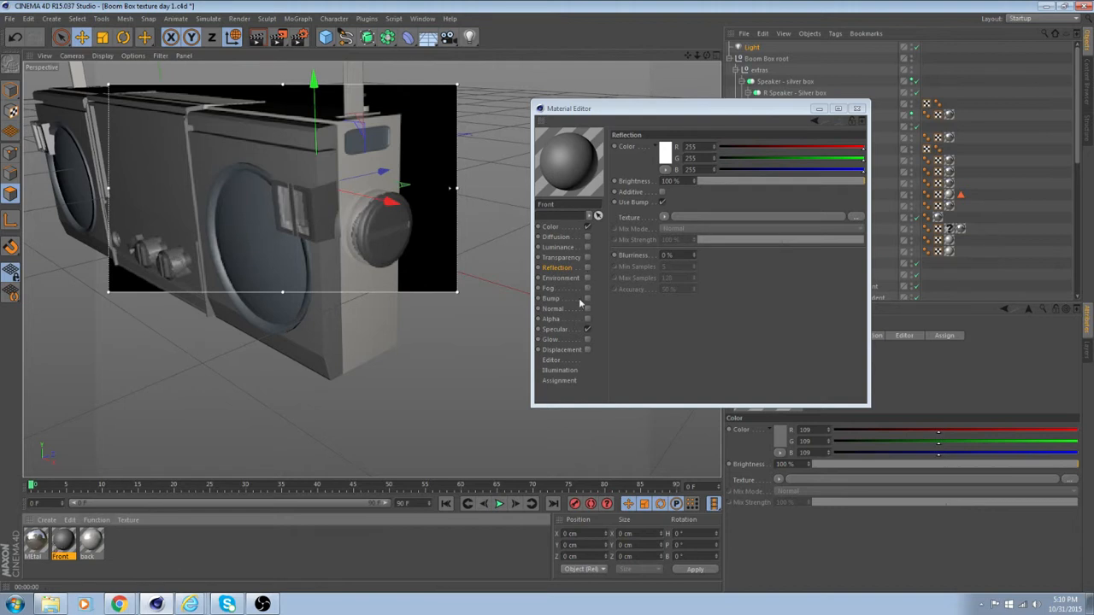
left_click(564, 330)
Try the Metal specular mode on the "Front" material with varying brightness, ending at 100%.
left_click(691, 297)
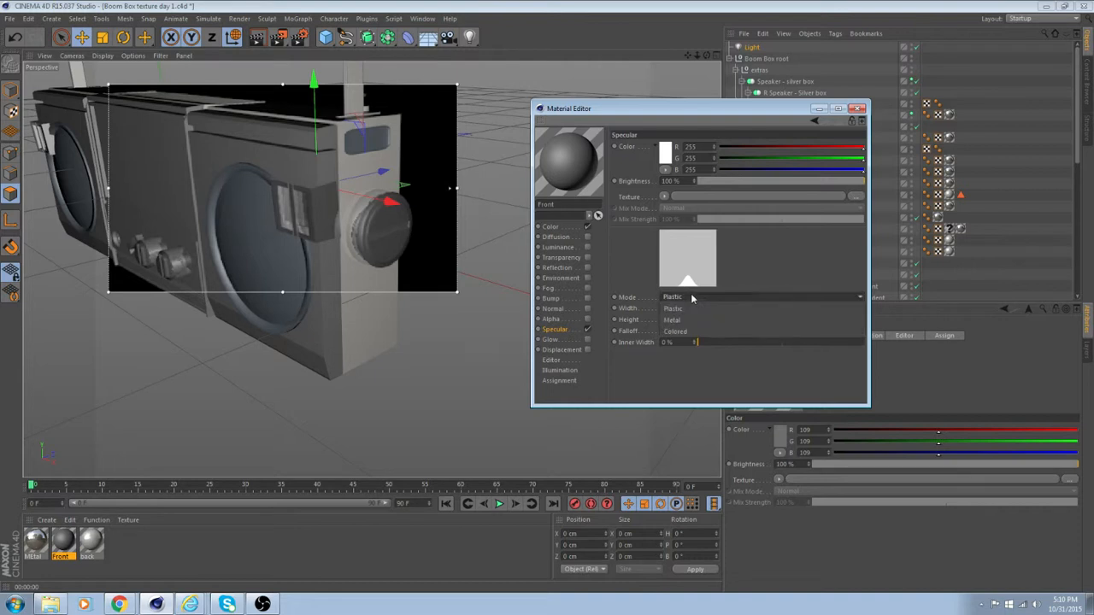
left_click(689, 321)
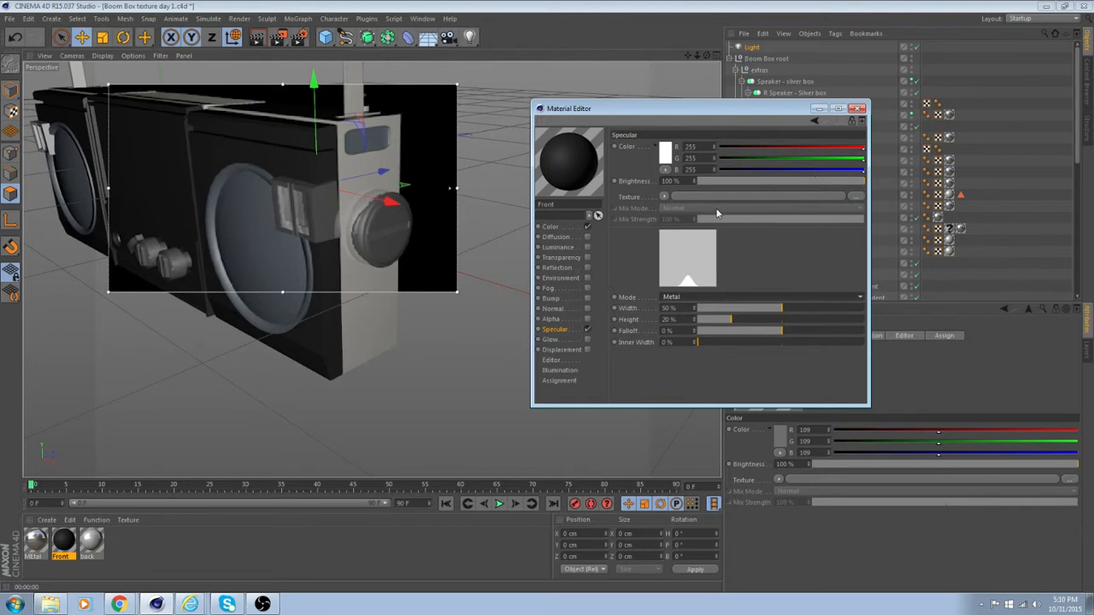
left_click(778, 180)
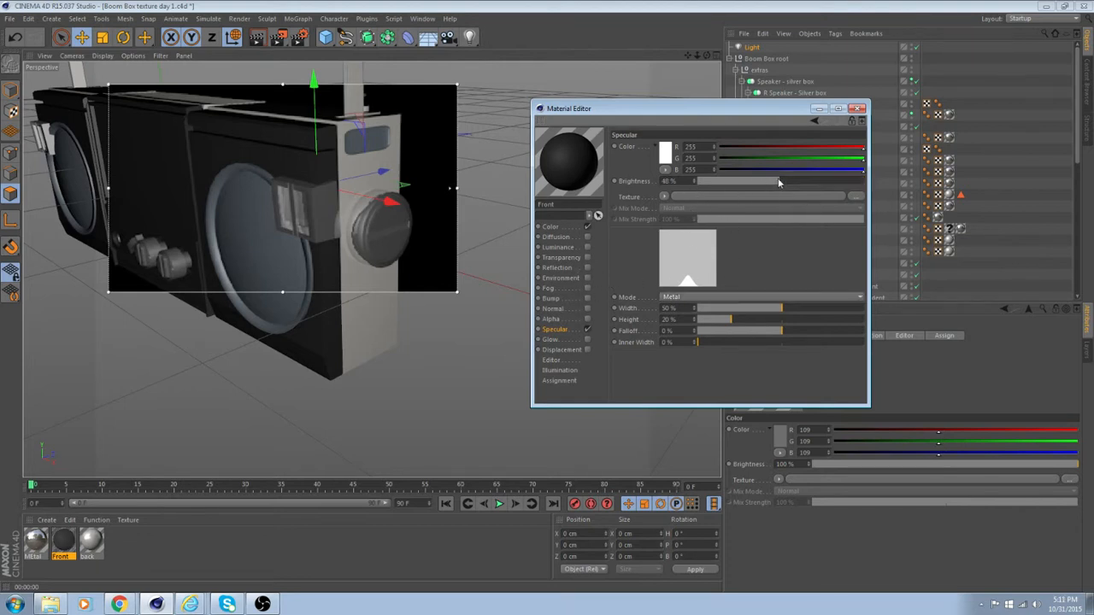
left_click_drag(769, 182, 851, 180)
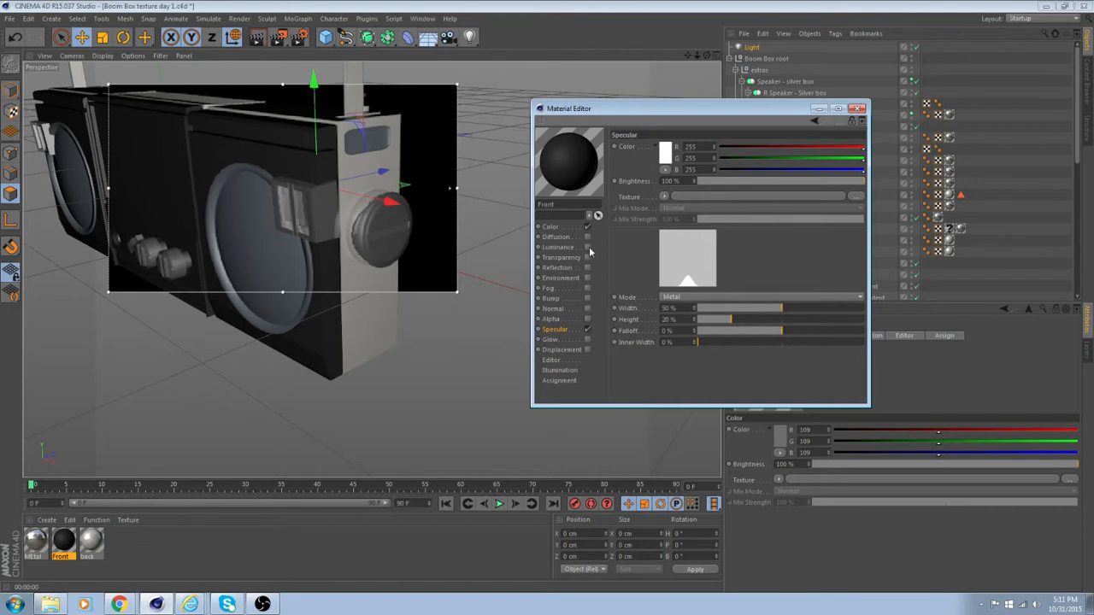
Enable the "Front" material's reflection, and set its specular mode to Plastic with a width of 37%.
left_click(586, 268)
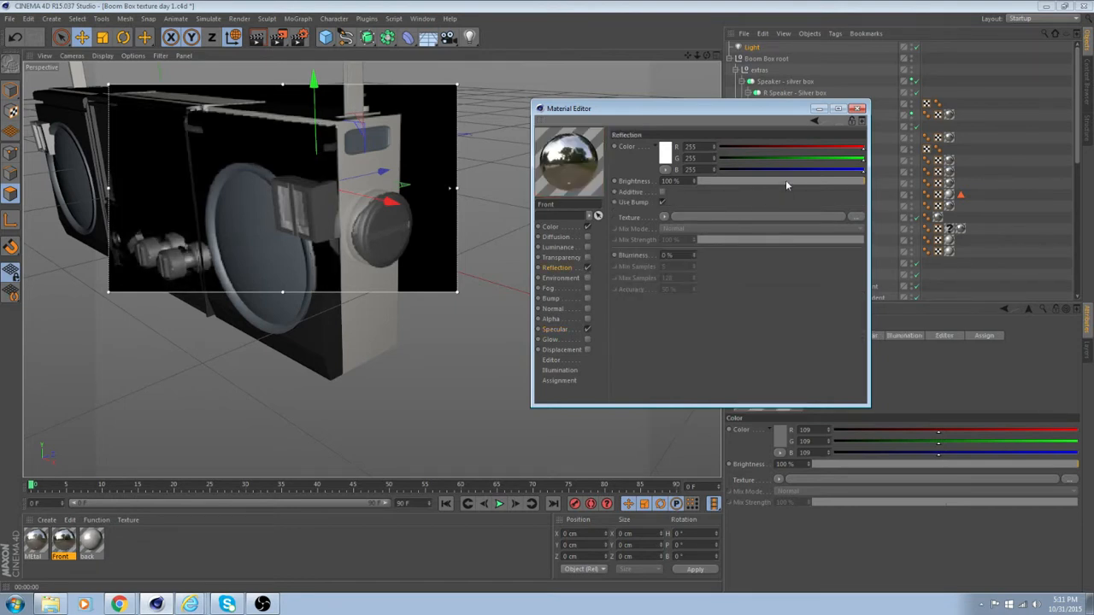
left_click(566, 330)
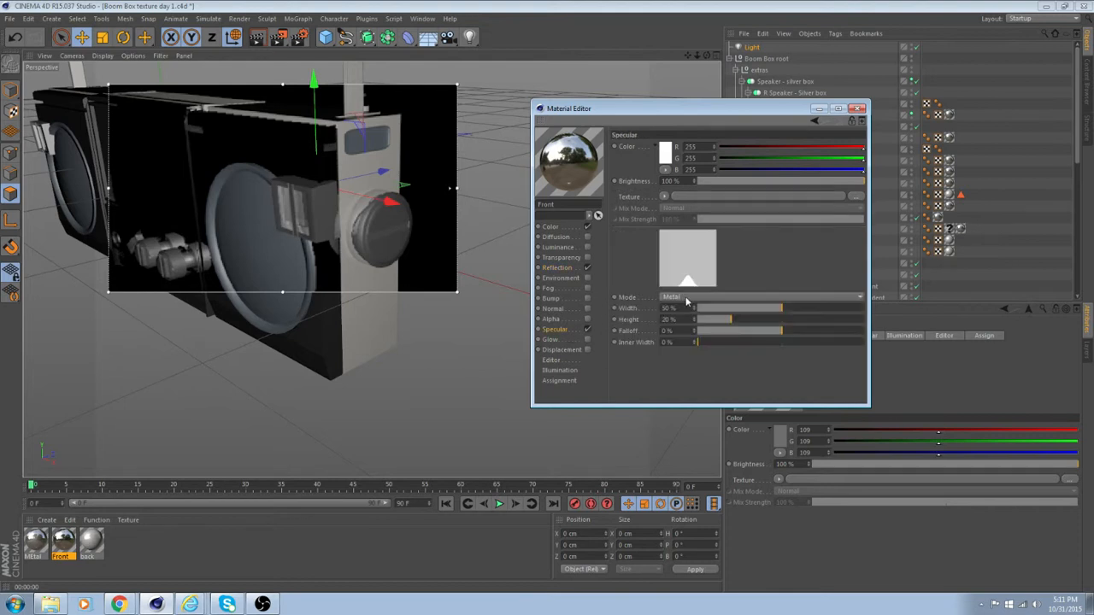
left_click(685, 299)
left_click(697, 310)
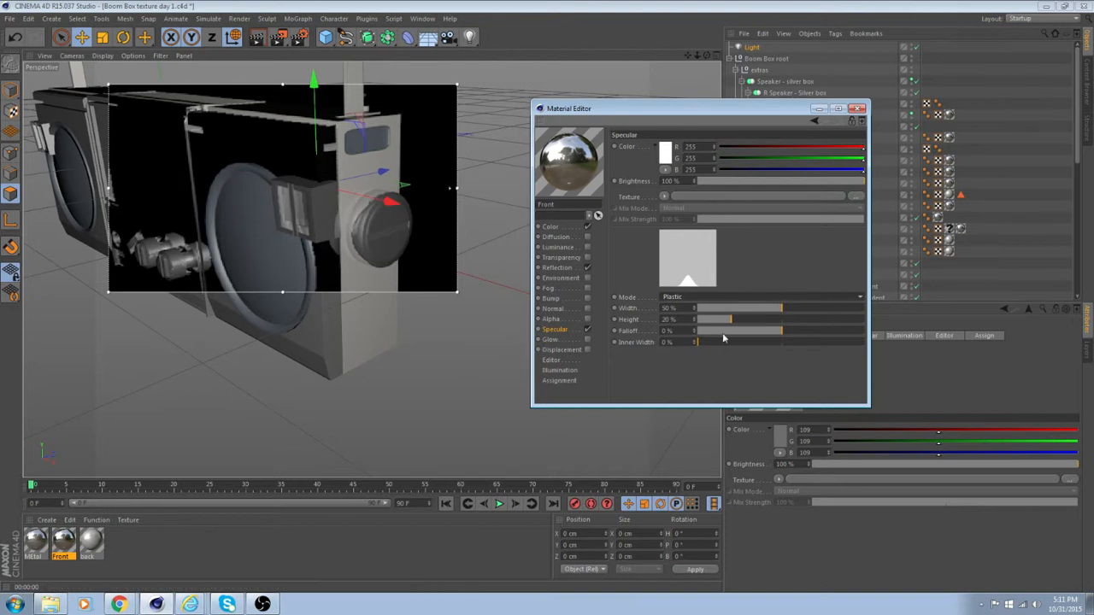
mouse_move(768, 312)
left_mouse_down()
mouse_move(806, 313)
mouse_move(763, 316)
left_mouse_up()
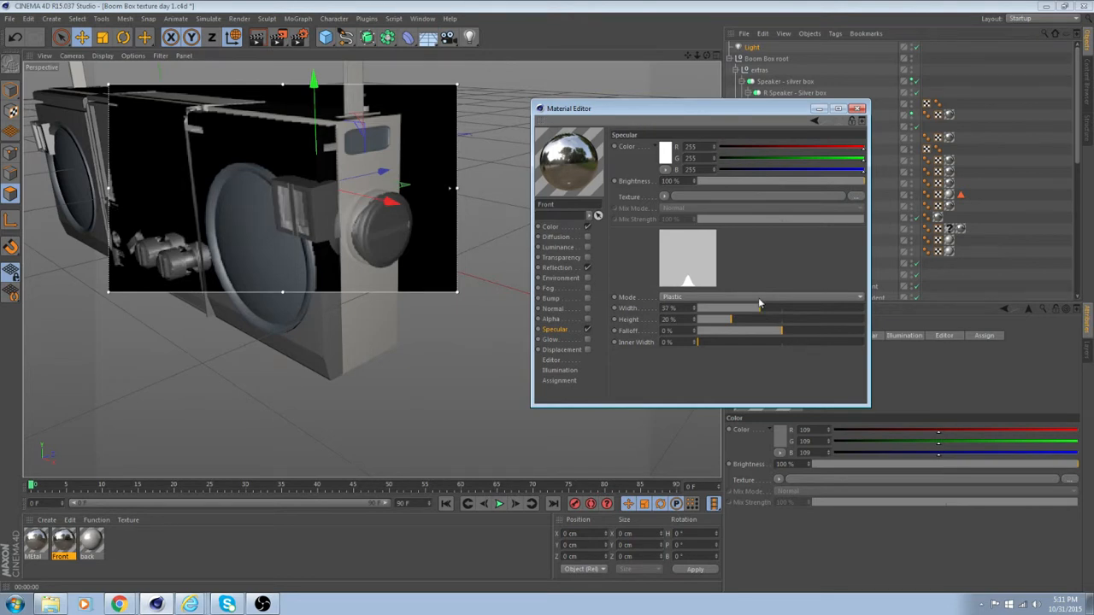
Try a Fresnel shader as the "Front" material's specular texture and check it on the speaker front.
left_click(664, 198)
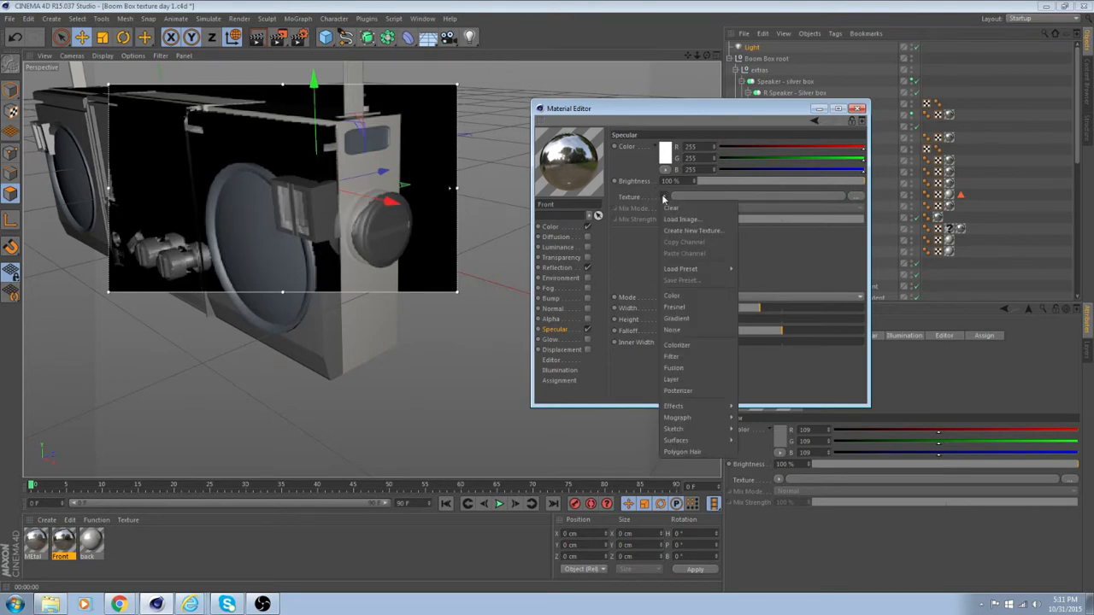
left_click(694, 310)
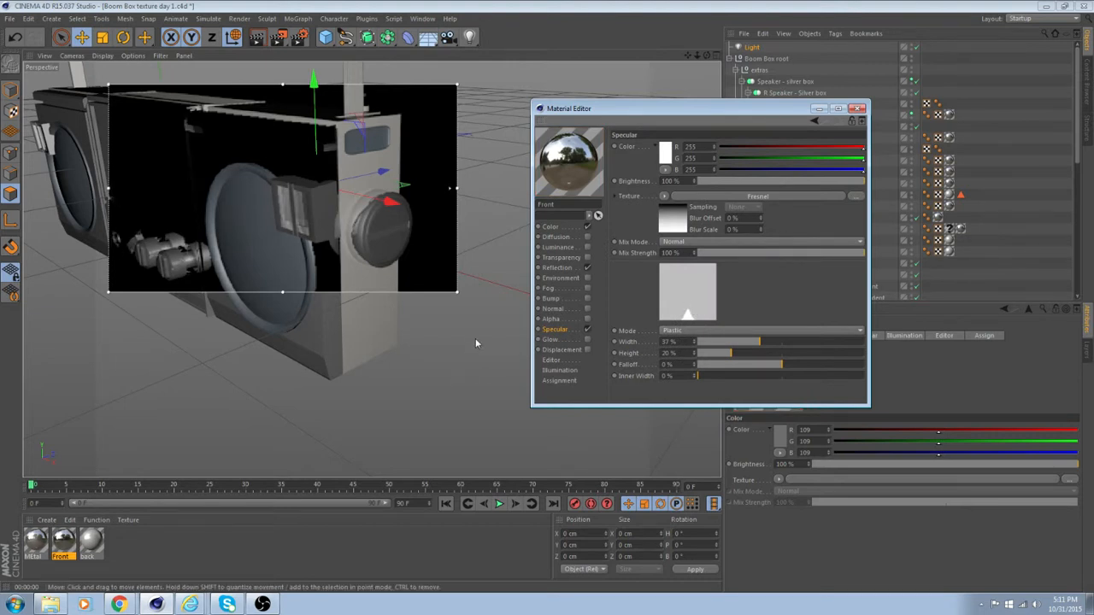
left_click_drag(475, 340, 451, 322, "alt")
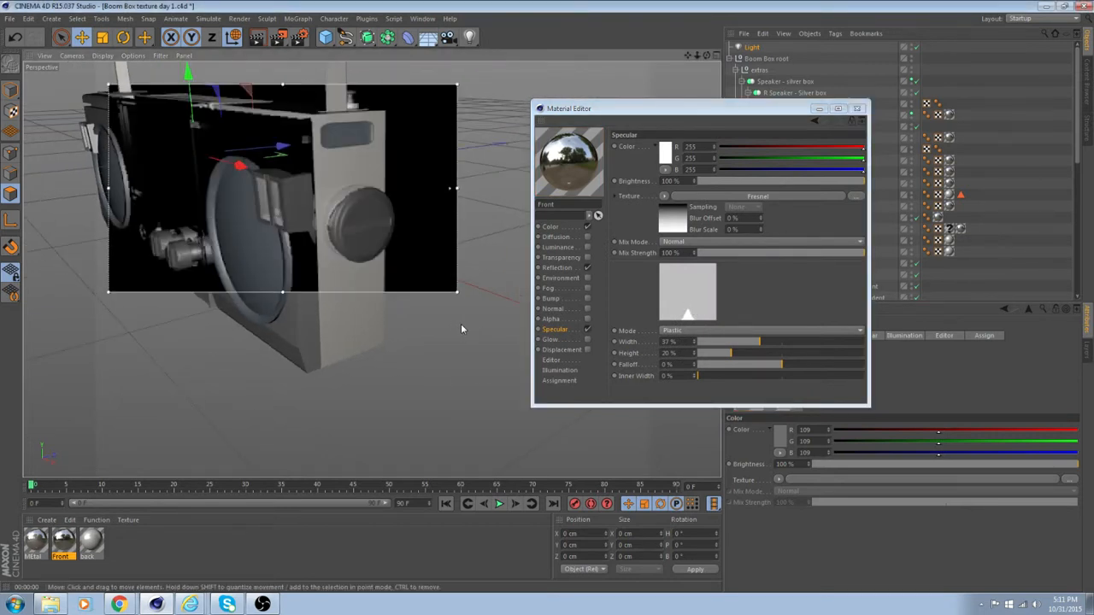
Turn off the "Front" material's reflection and load a Noise shader as its specular texture.
left_click(586, 269)
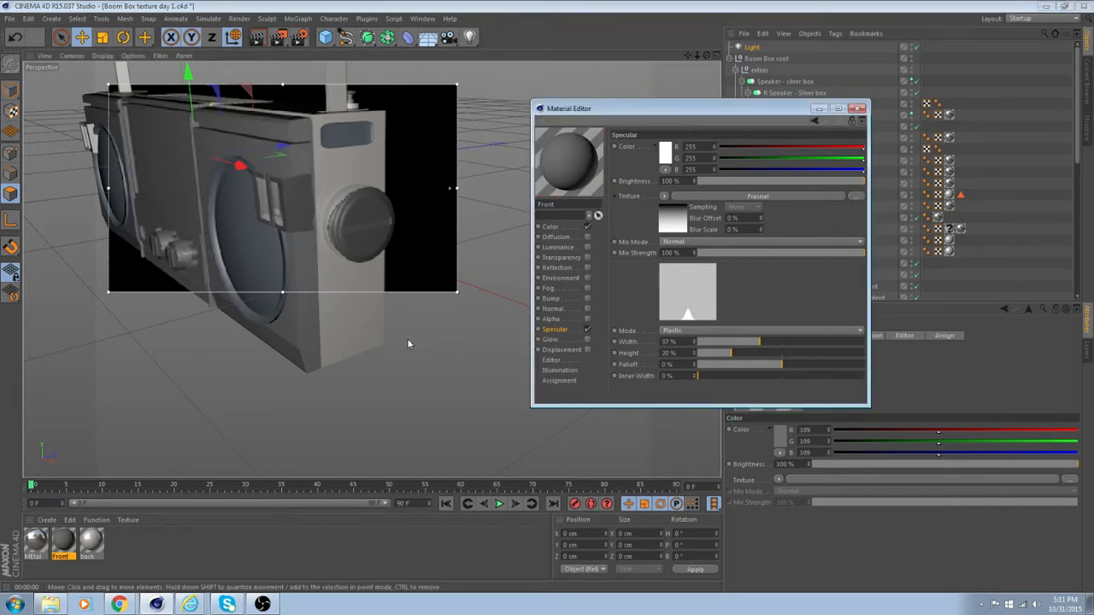
left_click(665, 196)
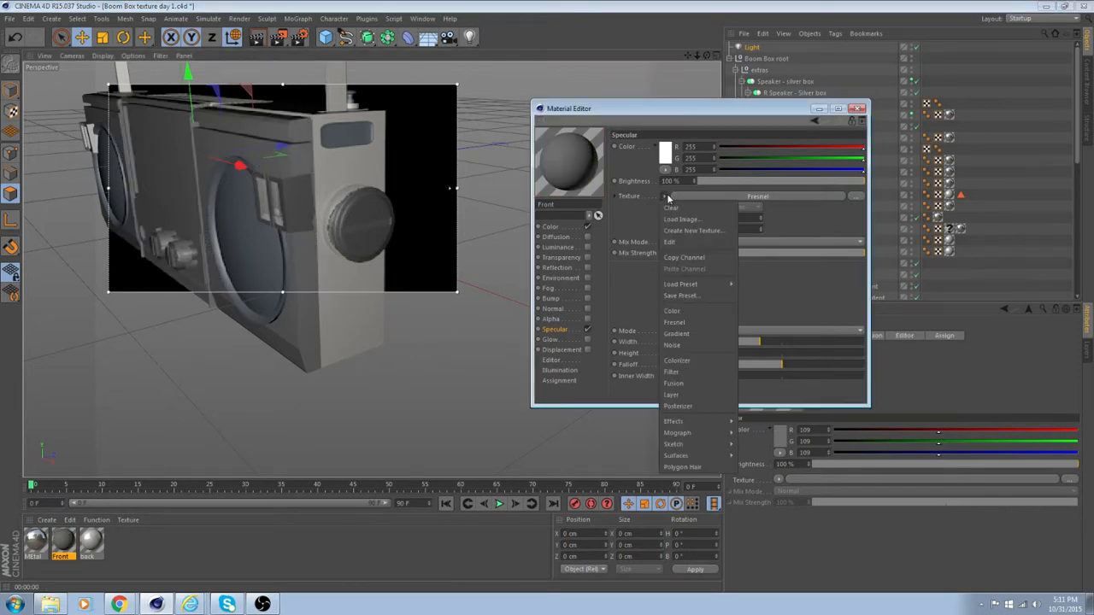
left_click(691, 346)
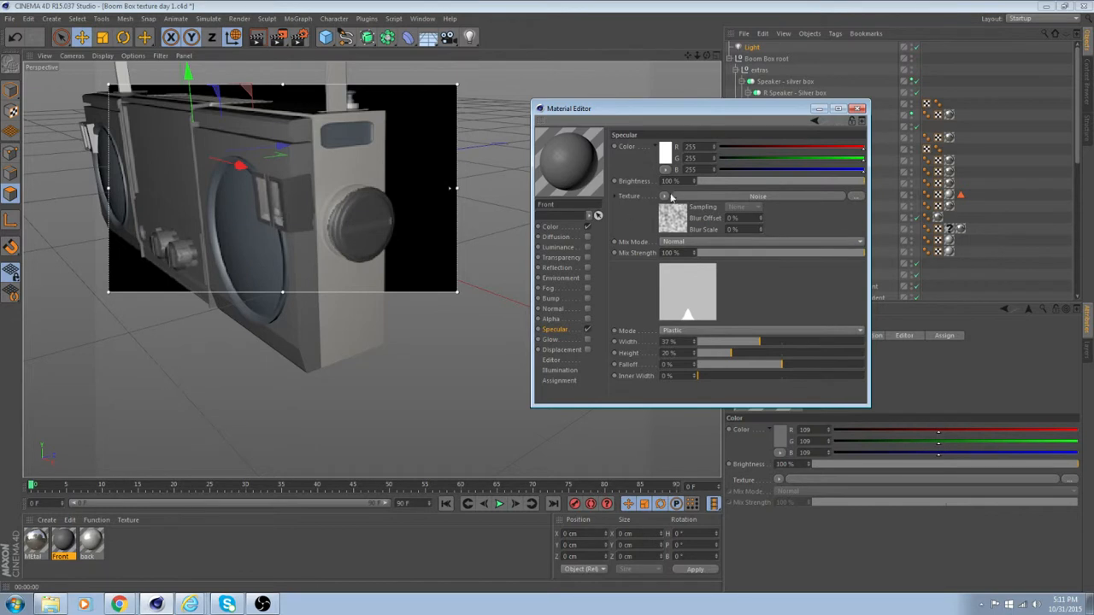
Expand the specular Noise shader and go through the noise types from Box Noise to Displaced Turbulence.
left_click(617, 197)
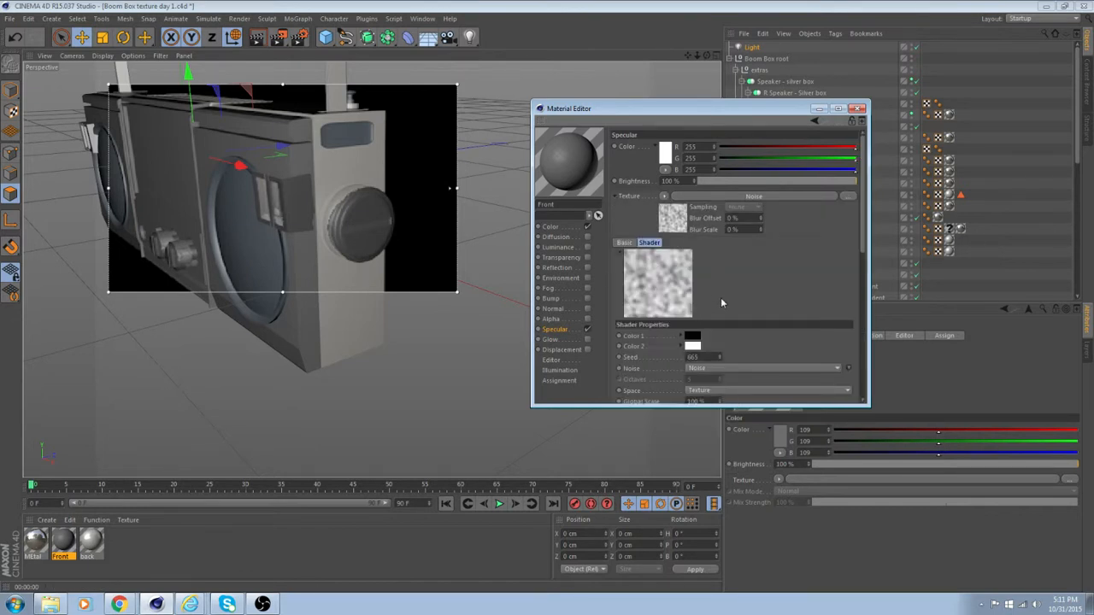
left_click(742, 369)
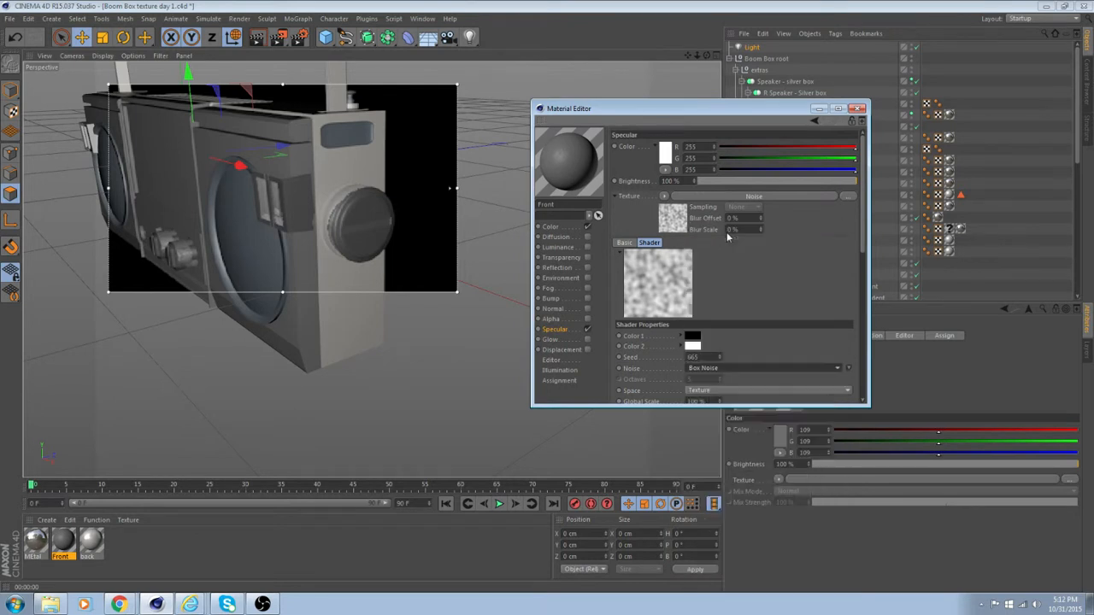
left_click(721, 228)
key("Down")
key("Down")
key("Down")
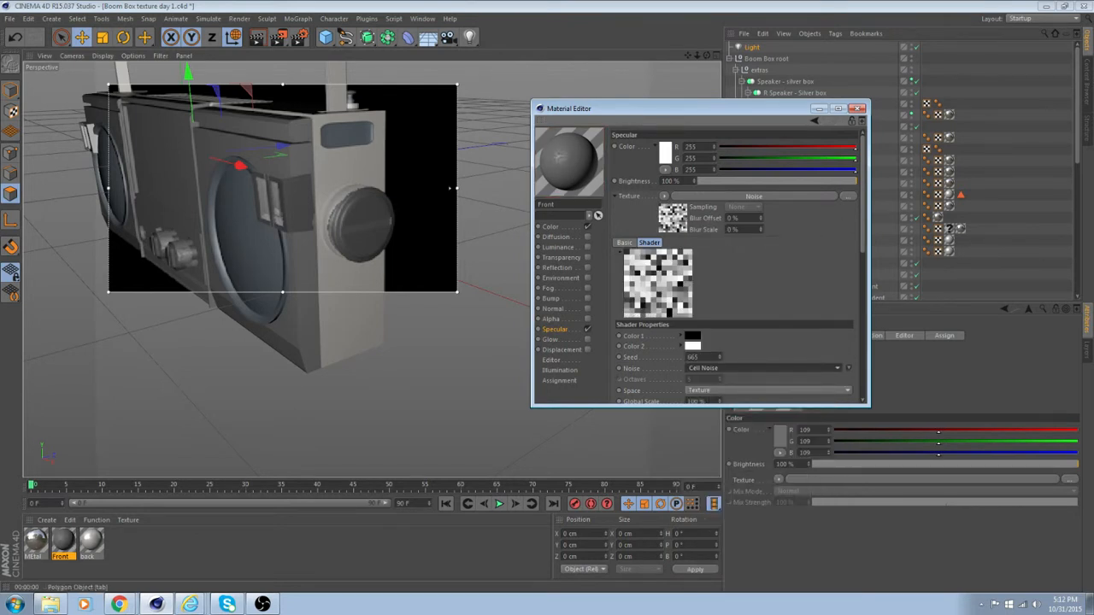
key("Down")
key("Down")
key("Down")
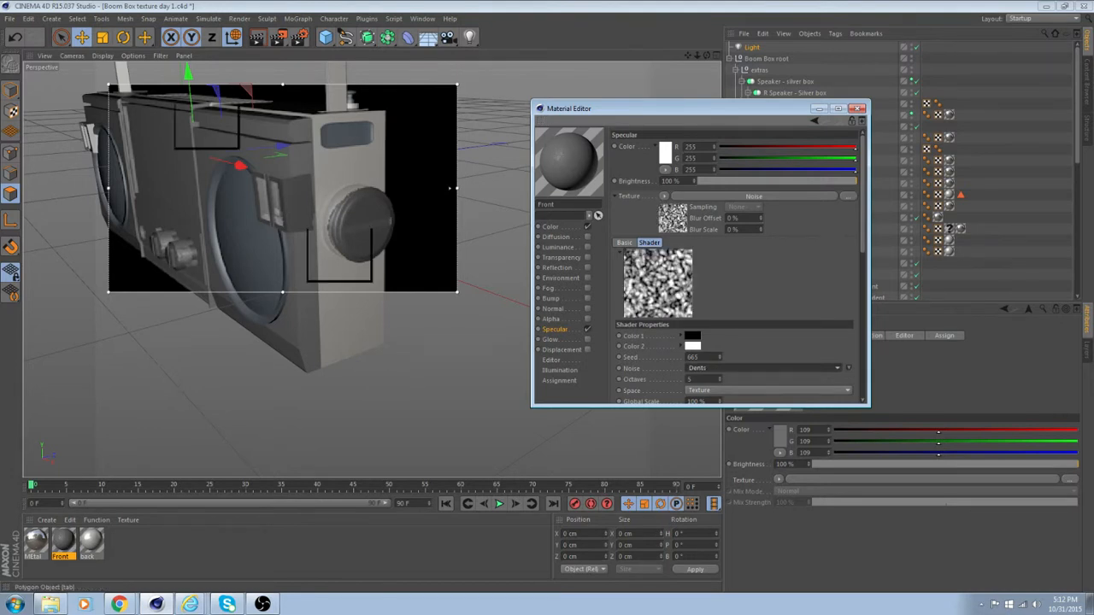
key("Down")
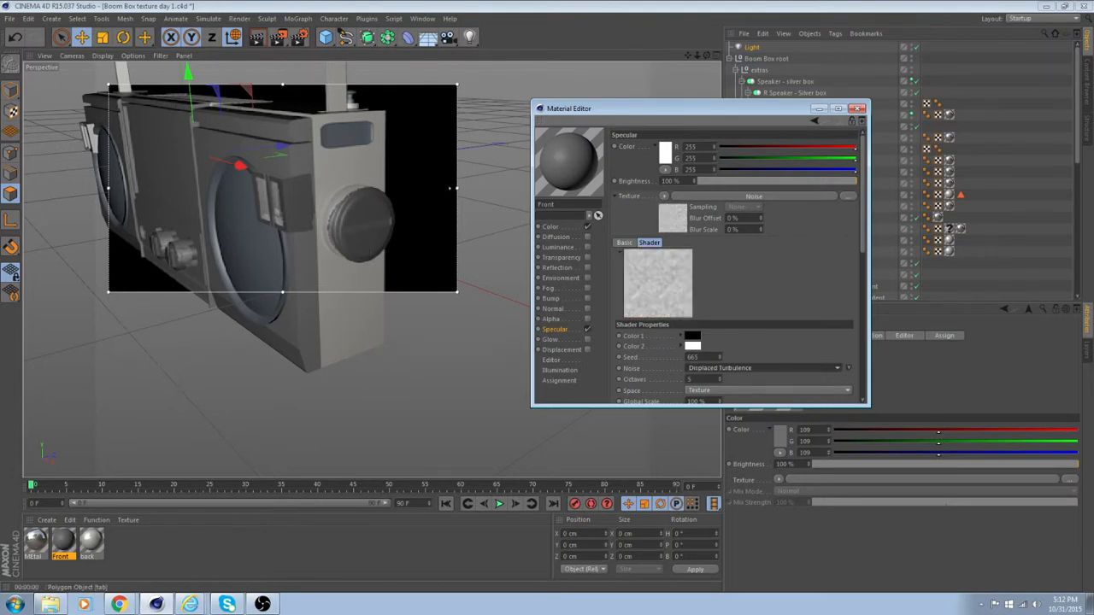
Go through the remaining noise types of the "Front" material's specular Noise shader and settle on Poxo.
key("Down")
key("Down")
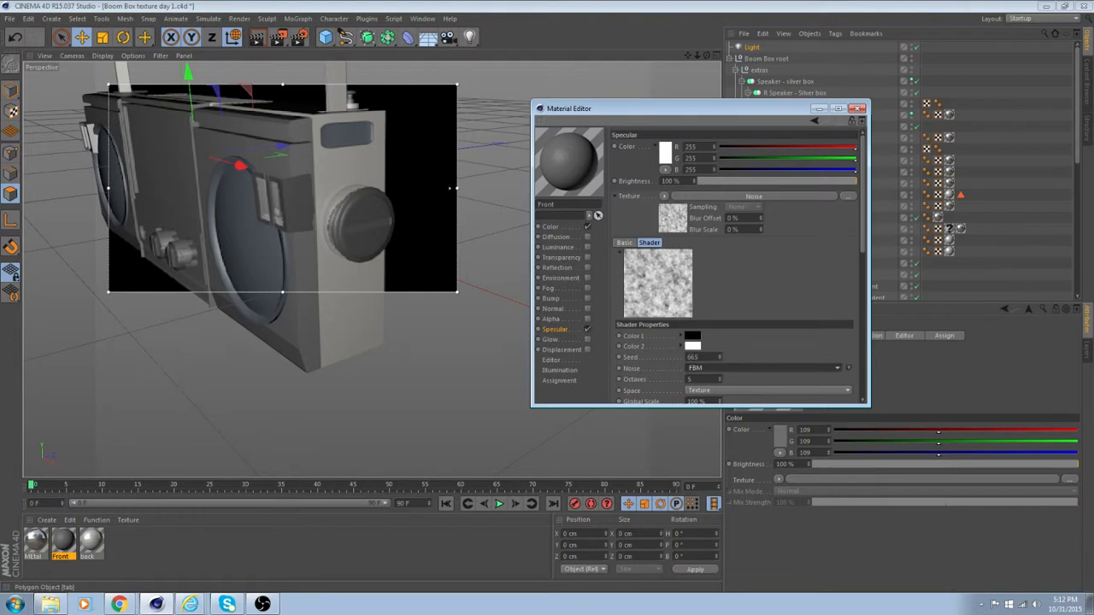
key("Down")
key("Down")
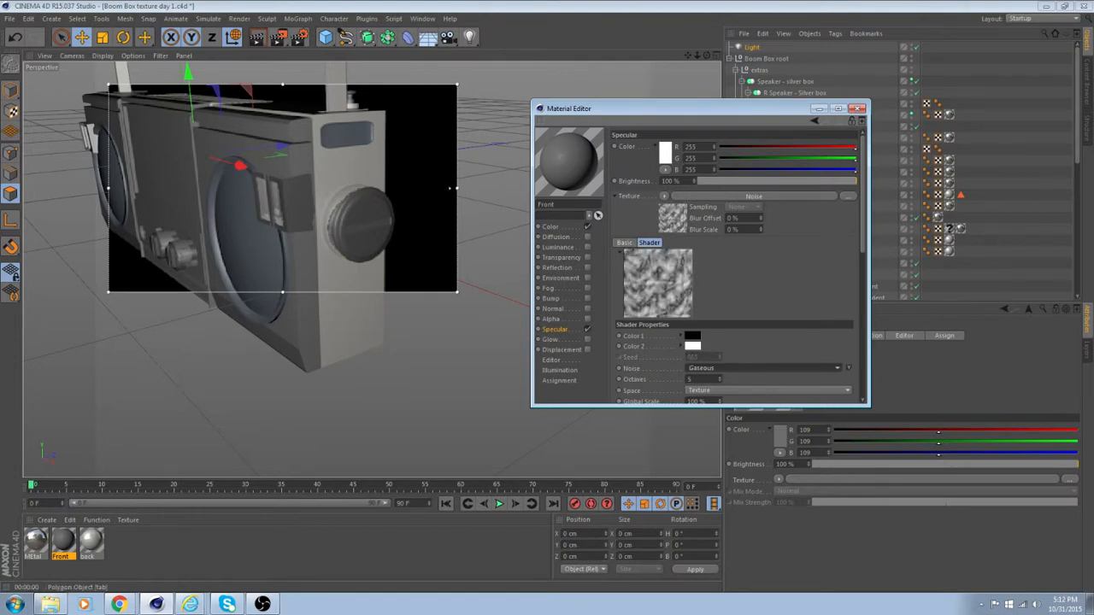
key("Down")
key("Down")
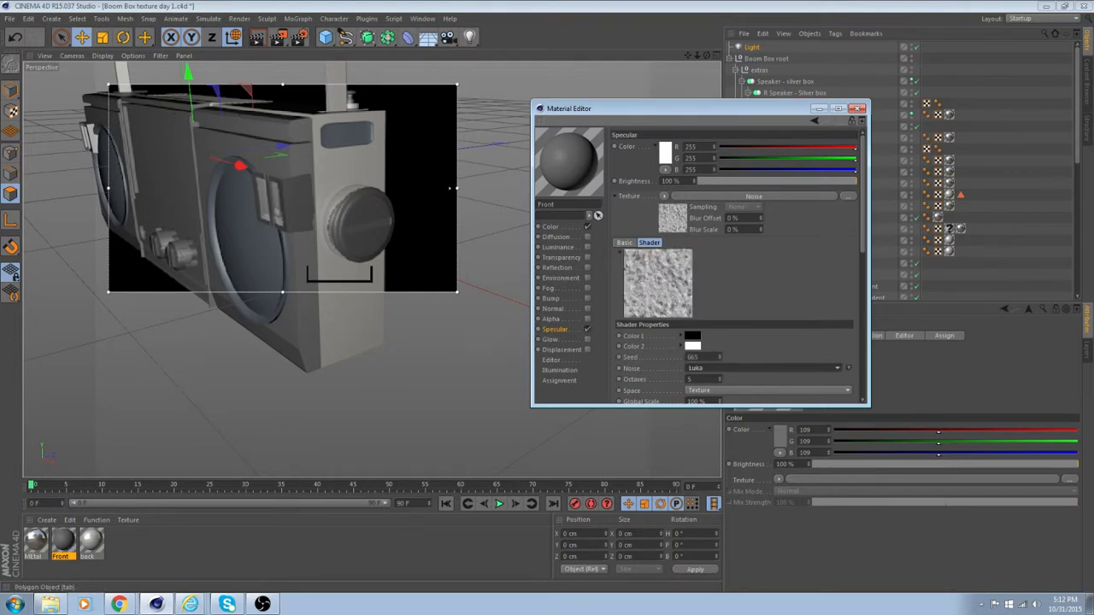
key("Down")
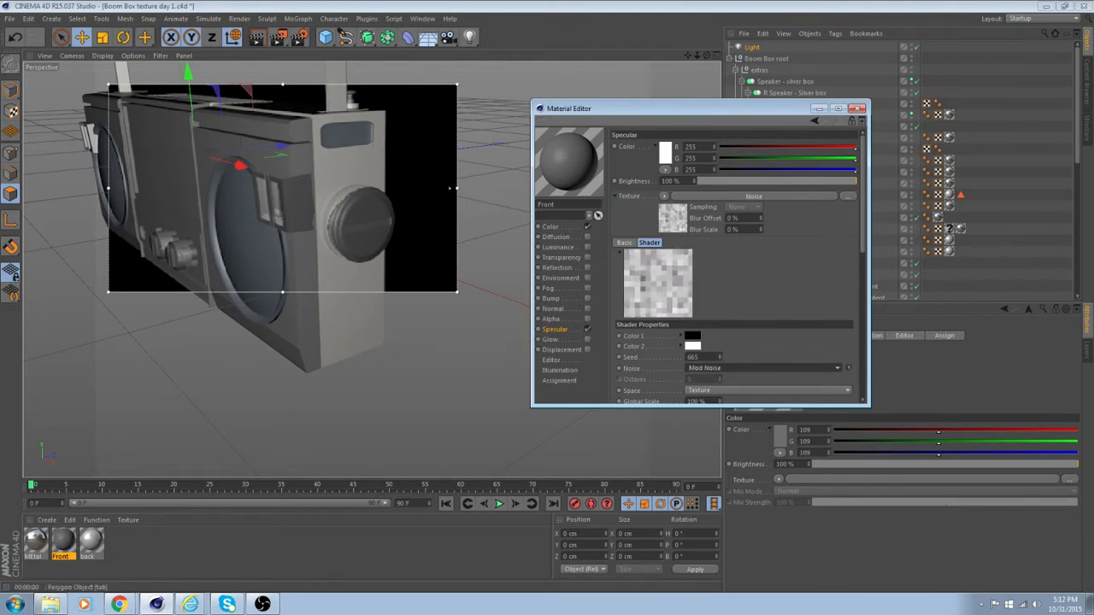
key("Down")
key("Down")
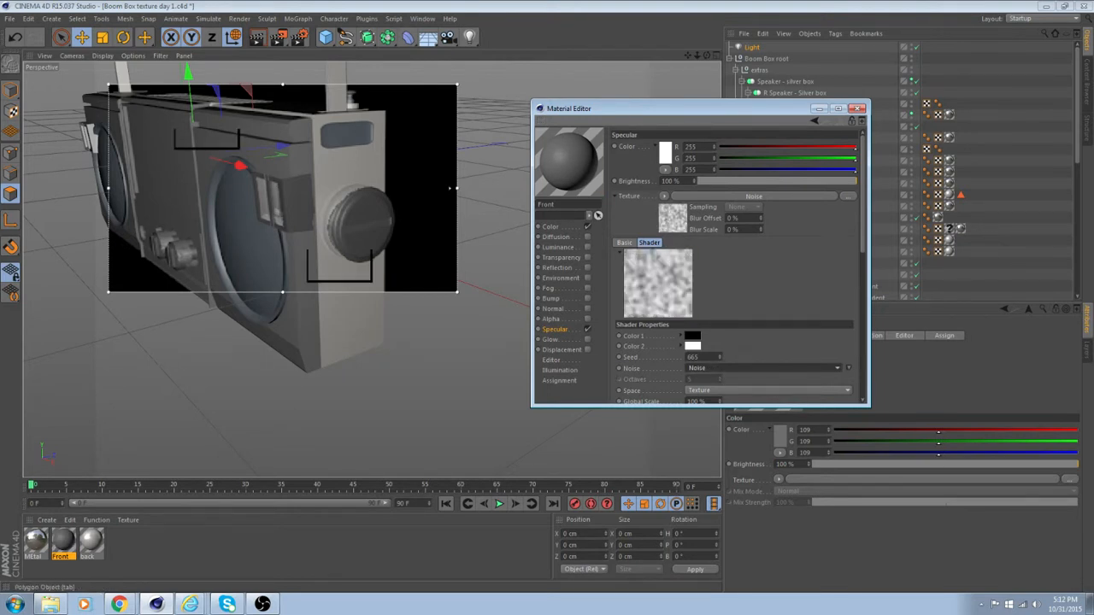
key("Down")
key("Down")
key("Down")
key("Down")
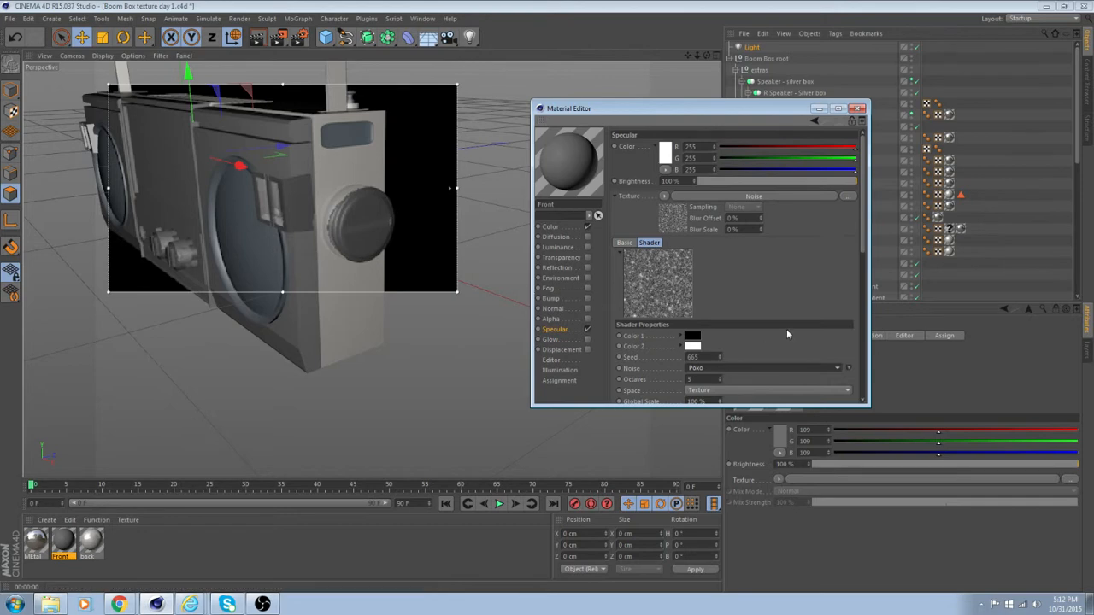
Enable the "Front" material's reflection and set its brightness to 64% and blurriness to 84%.
left_click_drag(341, 371, 410, 305, "alt")
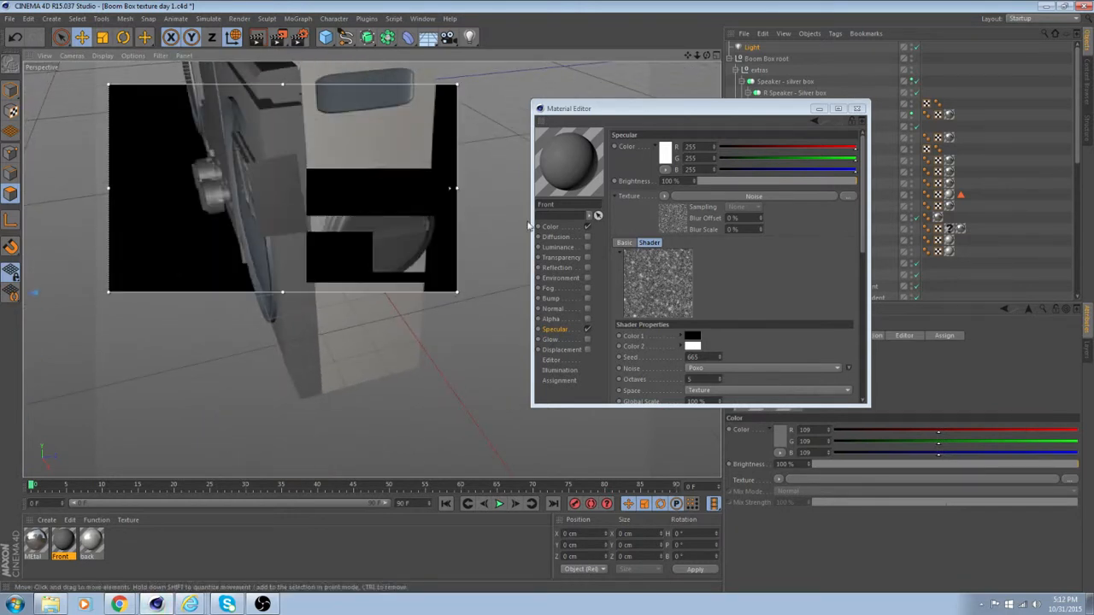
left_click(587, 268)
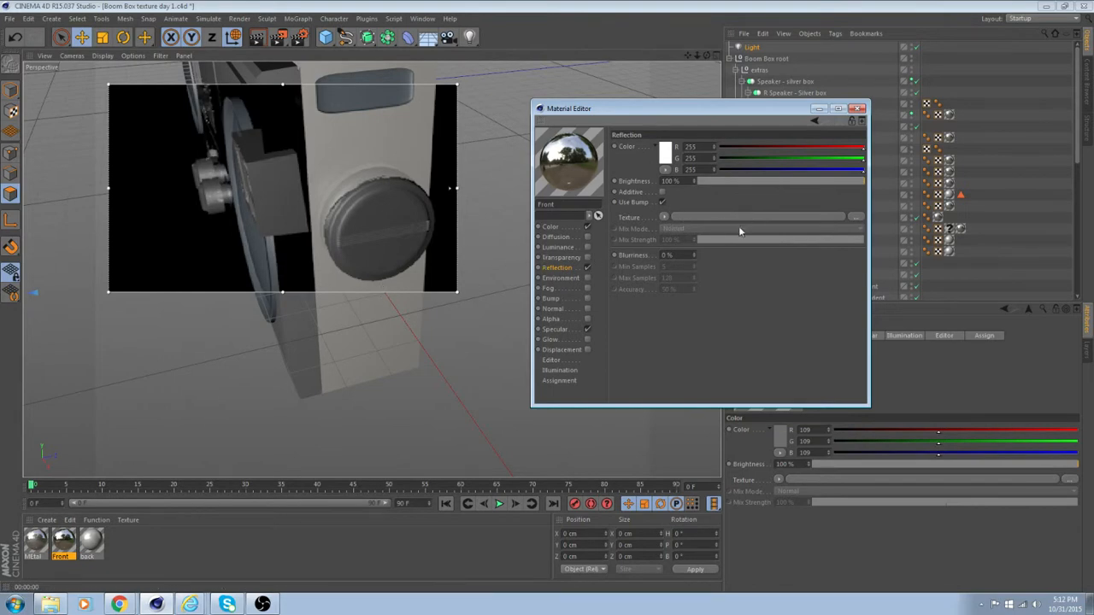
scroll(481, 283, "down", 6)
left_click_drag(318, 356, 238, 239)
left_click_drag(328, 315, 504, 218, "alt")
scroll(390, 288, "up", 2)
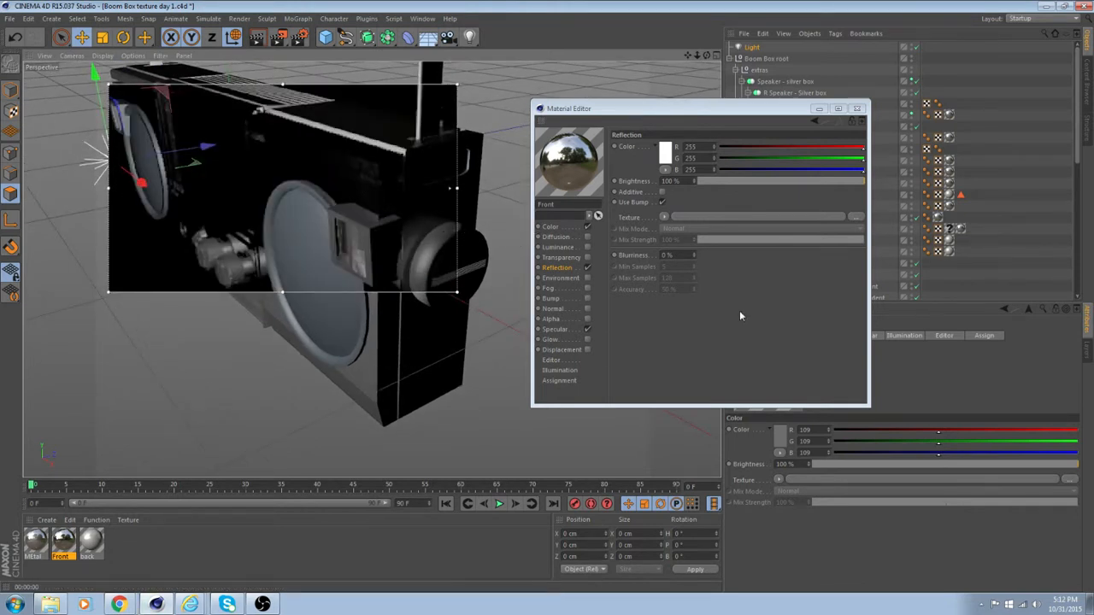
left_click_drag(848, 188, 805, 188)
left_click_drag(483, 283, 497, 265, "alt")
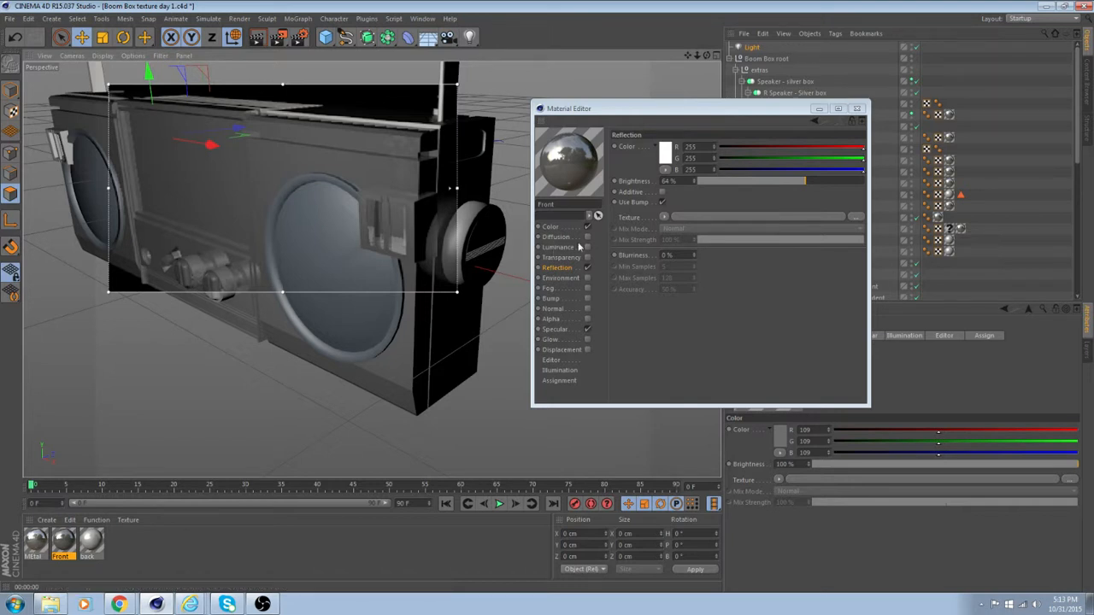
left_click_drag(694, 256, 695, 184)
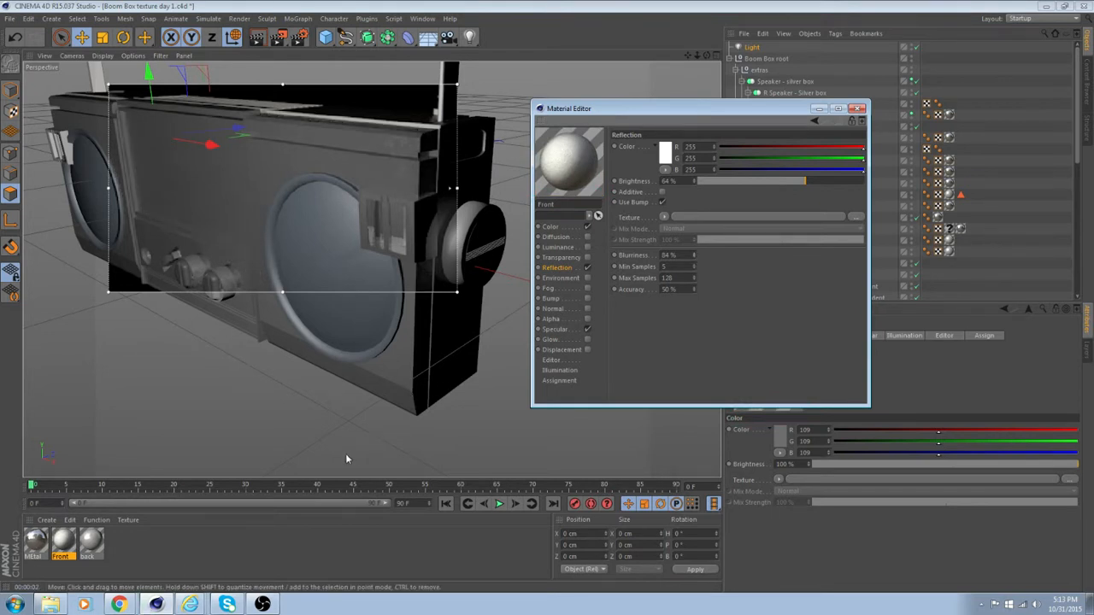
left_click_drag(342, 446, 371, 449, "alt")
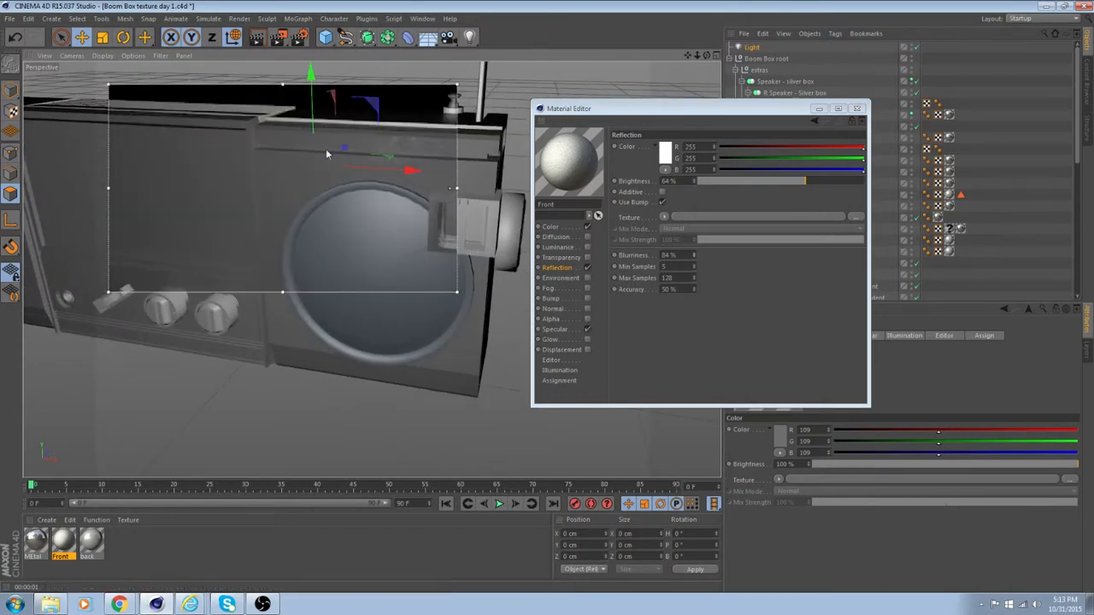
Add the Global Illumination effect to the render settings and start a test render of the view.
left_click(299, 37)
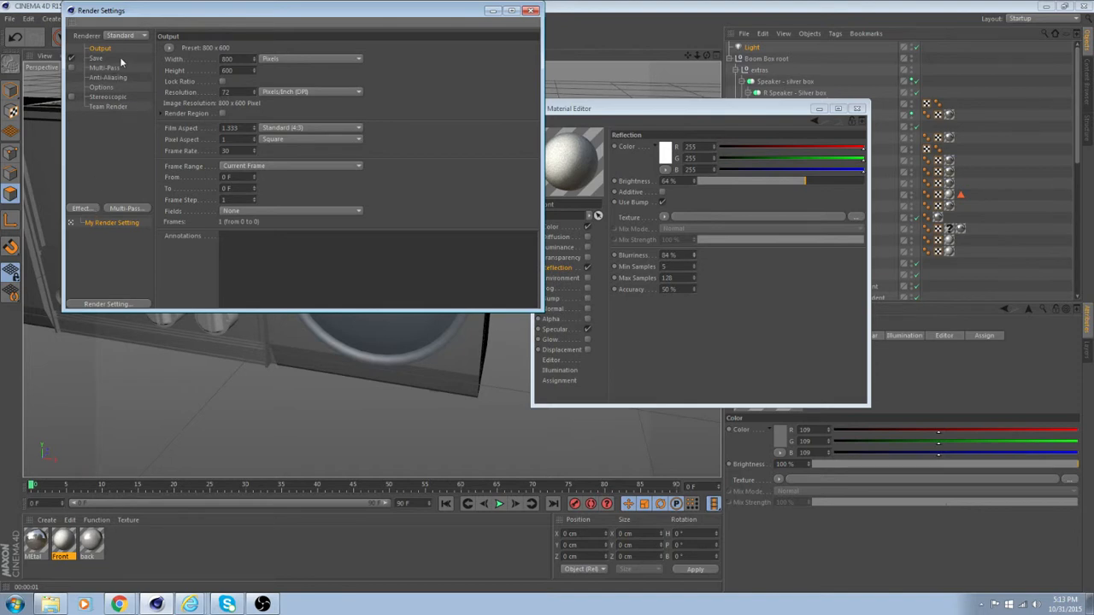
left_click(79, 210)
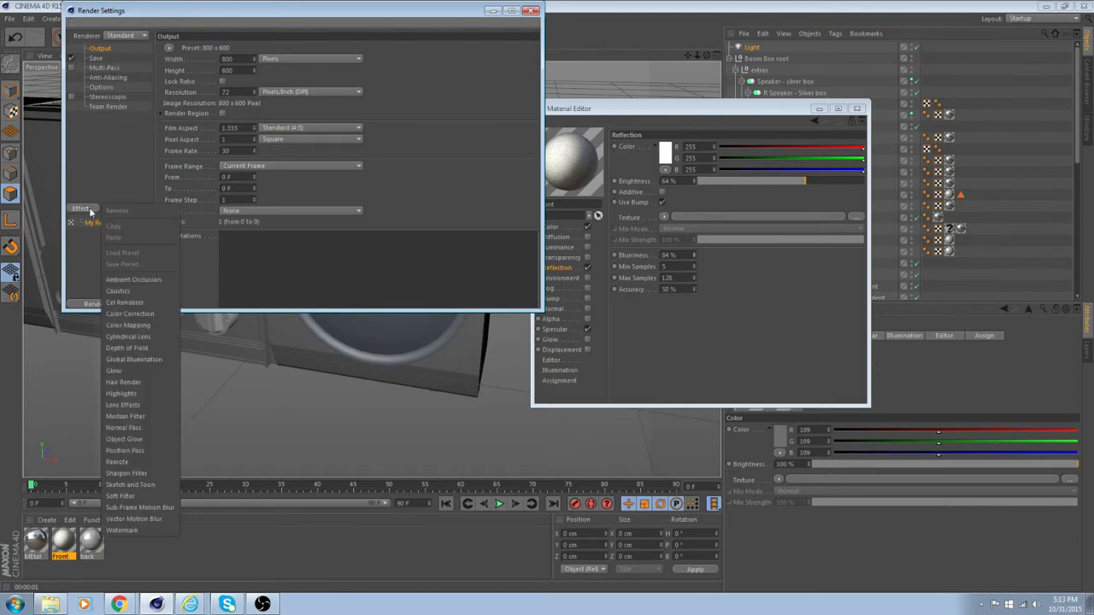
left_click(133, 364)
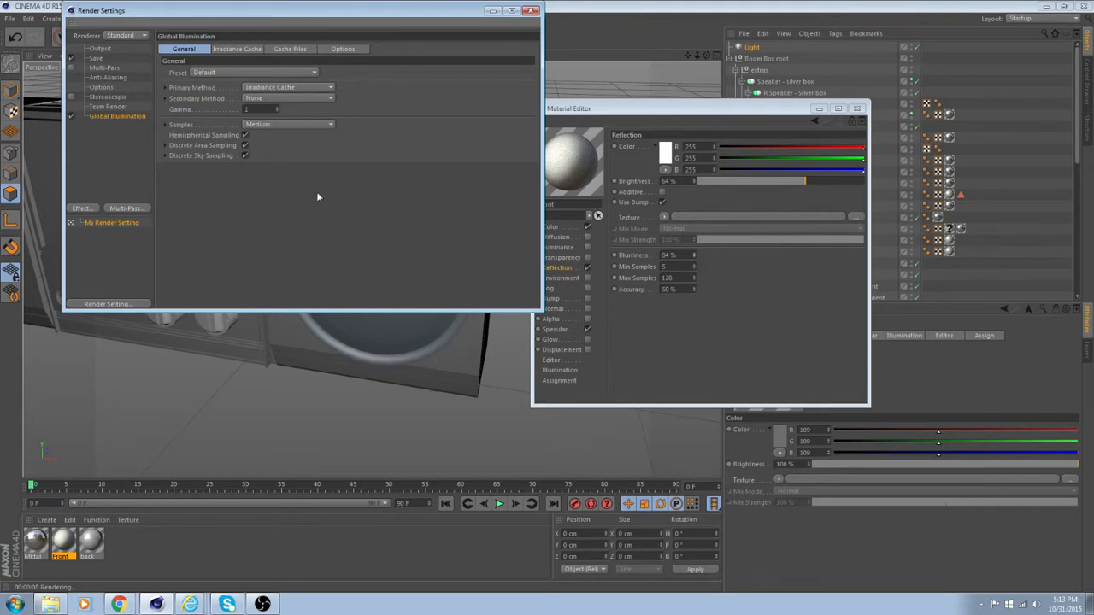
left_click(531, 10)
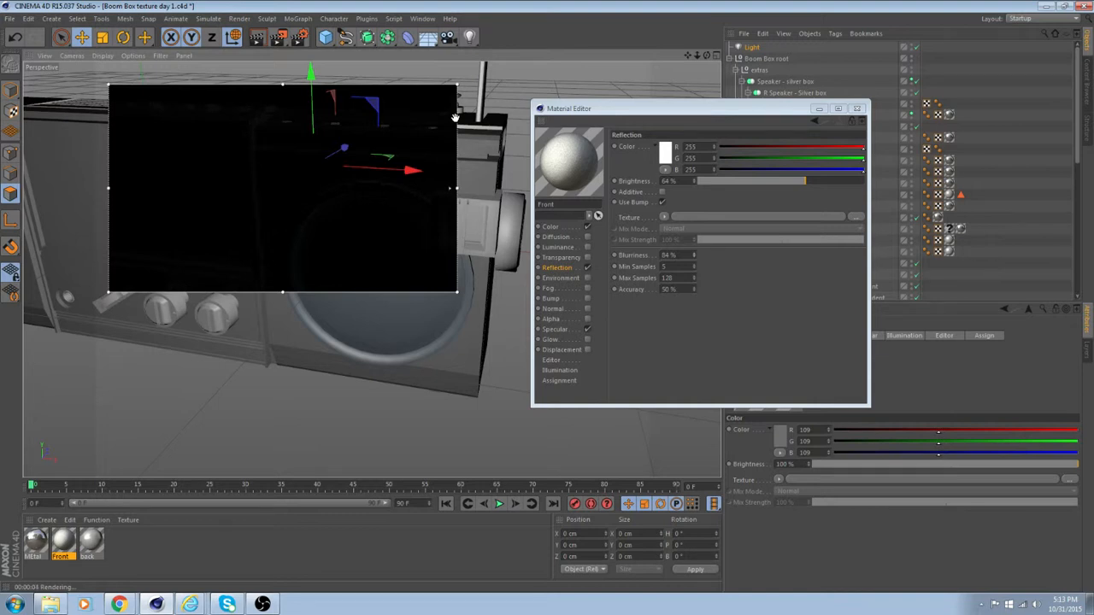
left_click(257, 39)
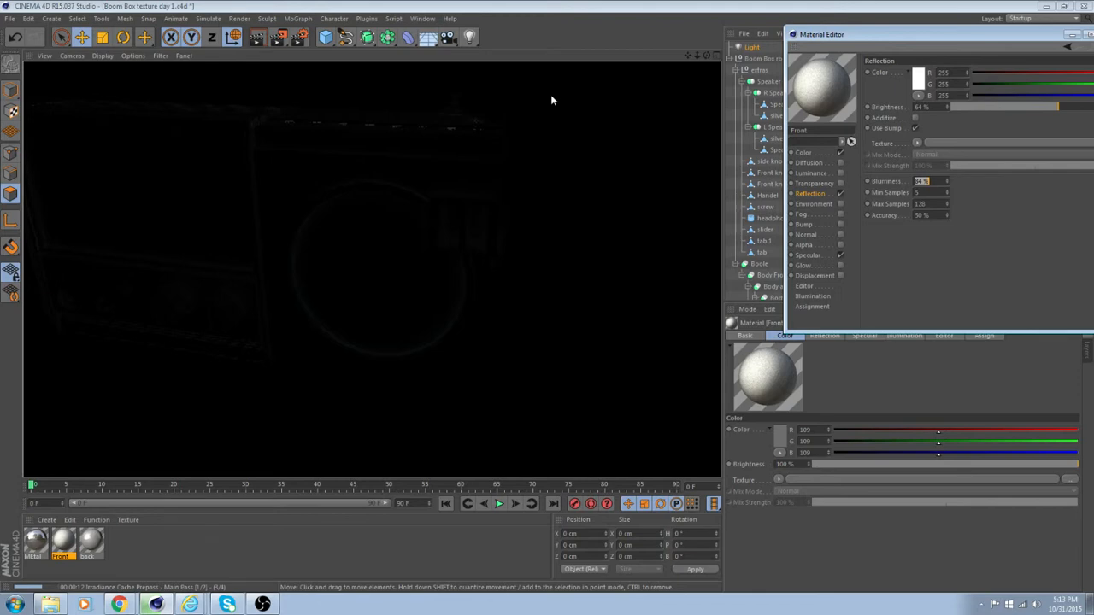
left_click(552, 97)
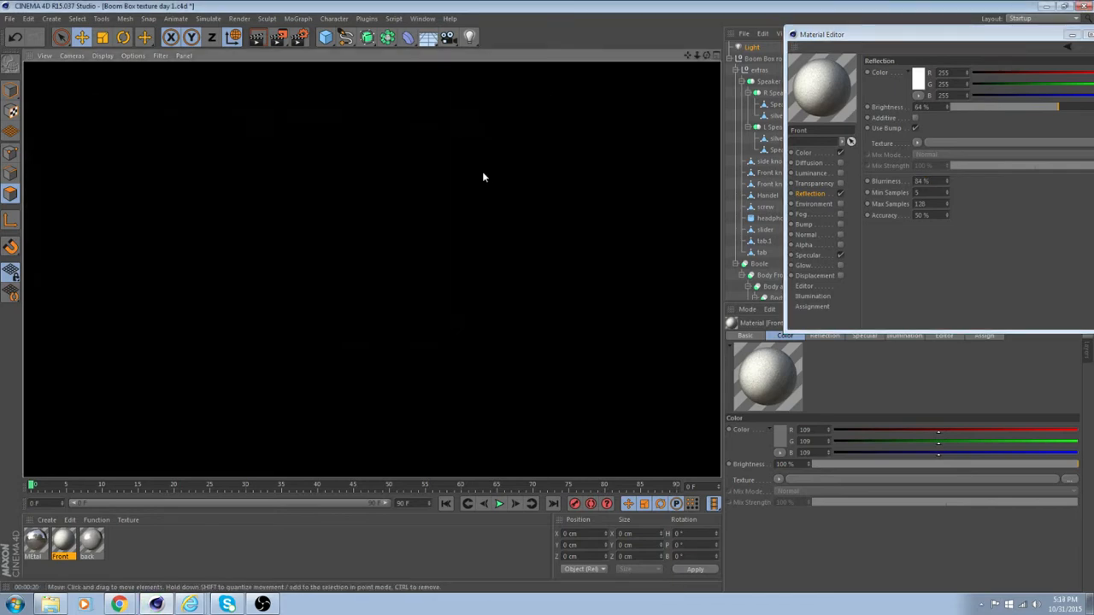
Move the existing light along its Z axis, out in front of the boom box.
left_click_drag(482, 173, 425, 179, "alt")
scroll(290, 175, "down", 5)
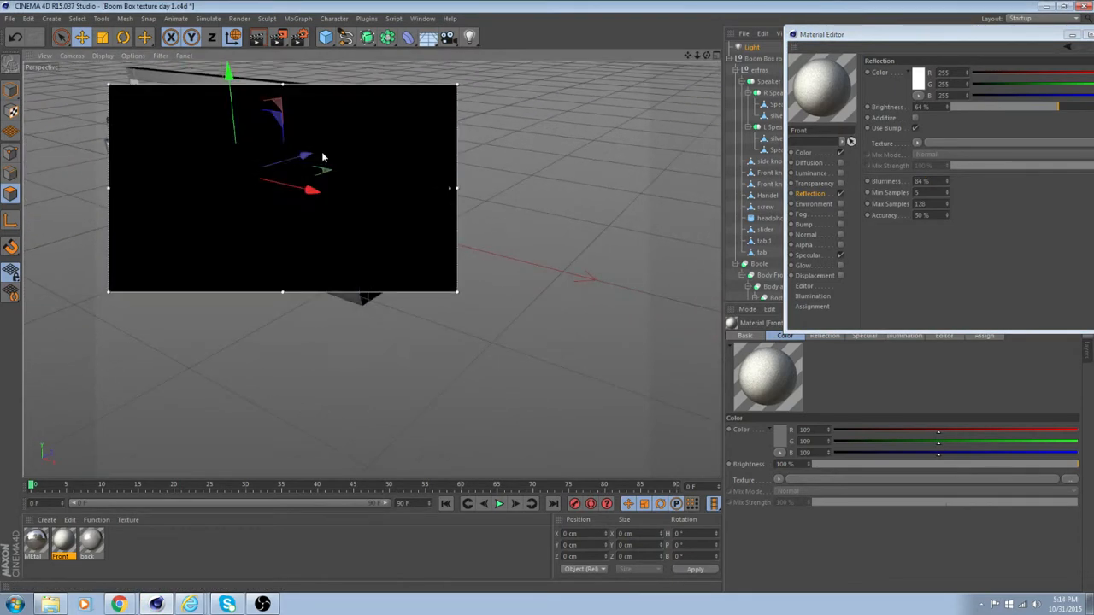
left_click_drag(304, 156, 111, 238)
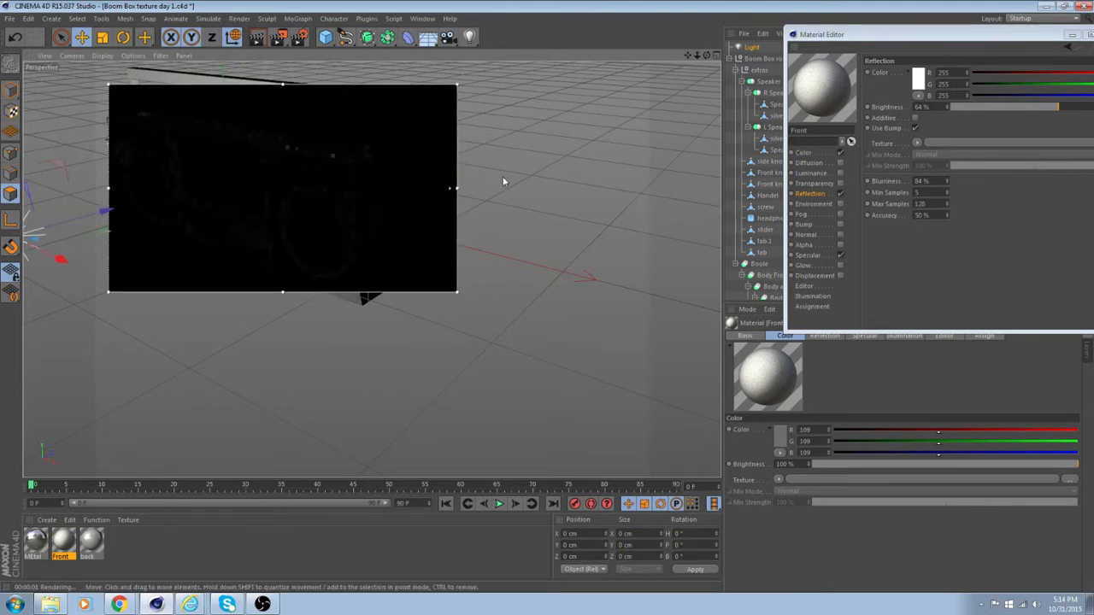
Add an infinite light and move it out in front of the boom box.
left_click(470, 37)
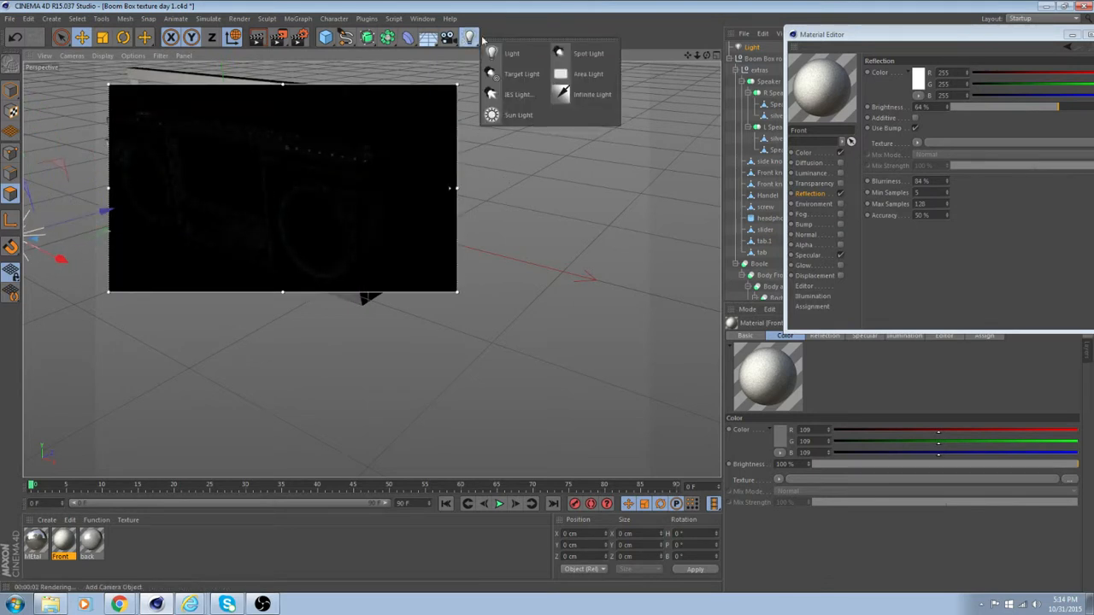
left_click(590, 94)
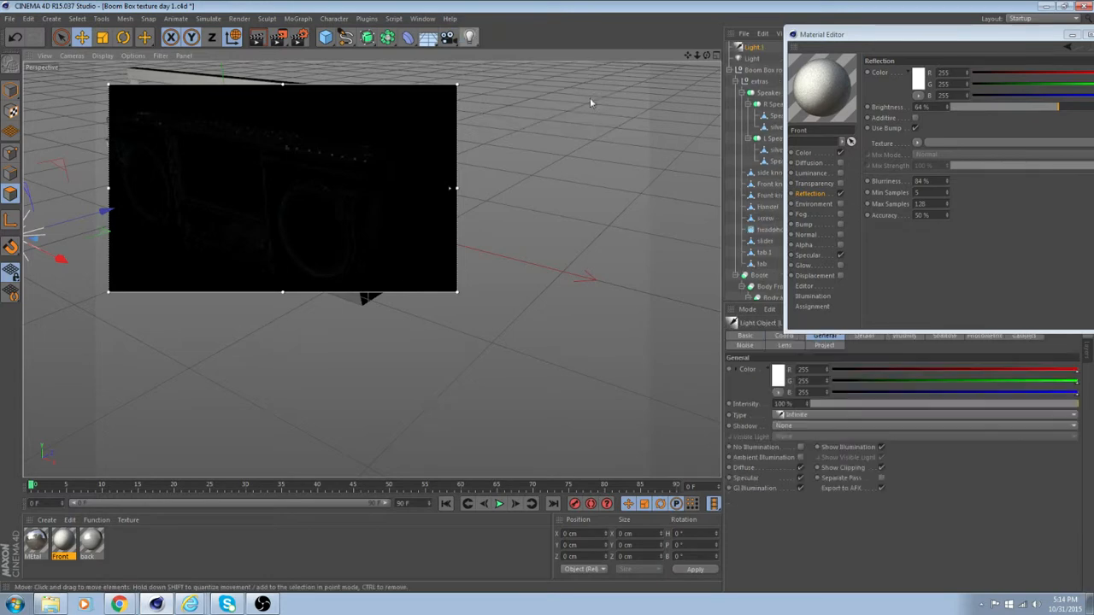
left_click_drag(301, 171, 90, 242)
scroll(121, 243, "down", 3)
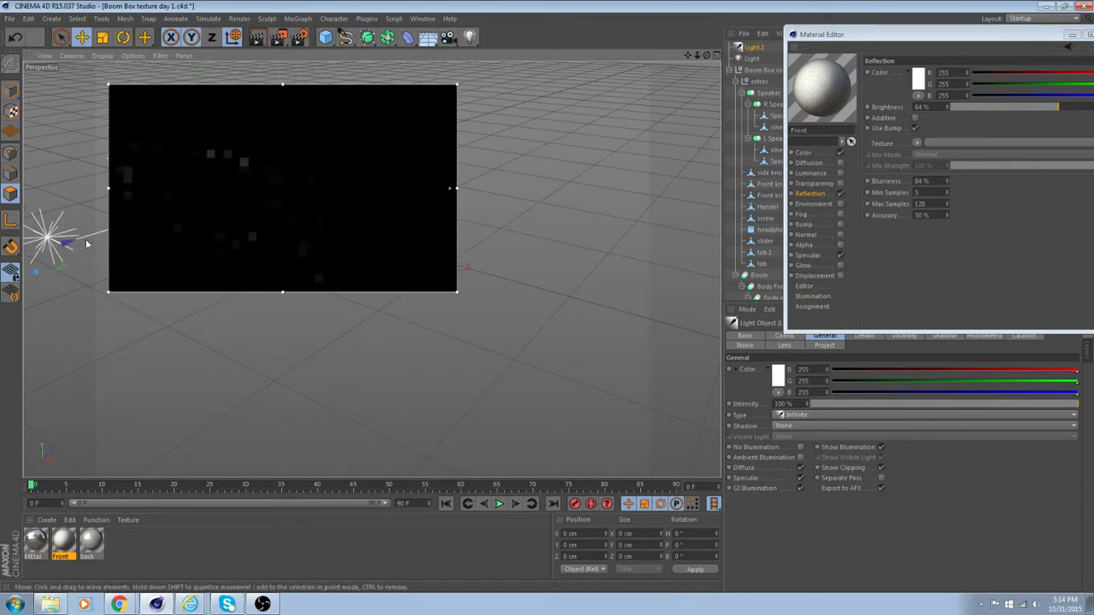
middle_click_drag(93, 242, 239, 244, "alt")
Turn off the interactive render region and raise the infinite light above the boom box's front.
left_click_drag(109, 171, 107, 148)
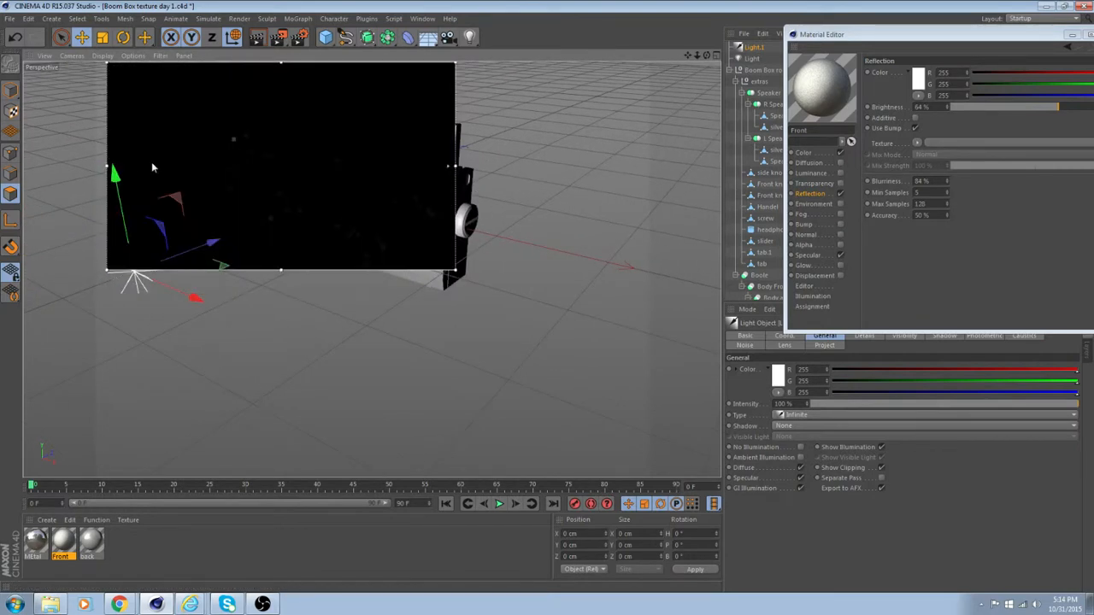
left_click_drag(279, 37, 342, 210)
left_click_drag(112, 177, 78, 54)
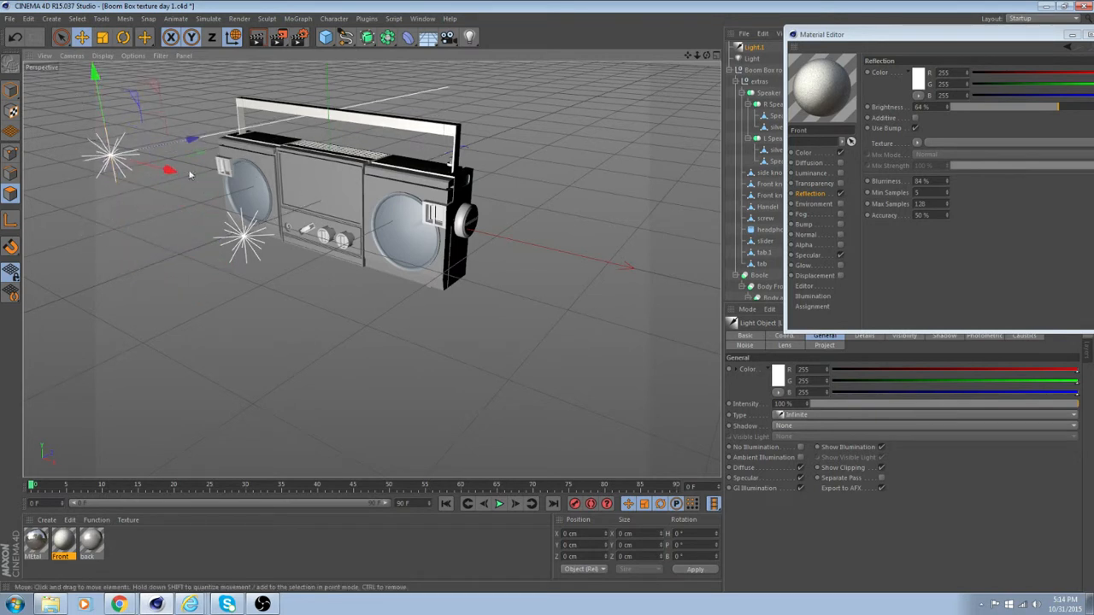
Rotate the infinite light to shine down onto the boom box's front and render the view.
left_click(123, 37)
left_click_drag(59, 126, 77, 94)
scroll(379, 143, "up", 2)
left_click_drag(529, 138, 522, 123, "alt")
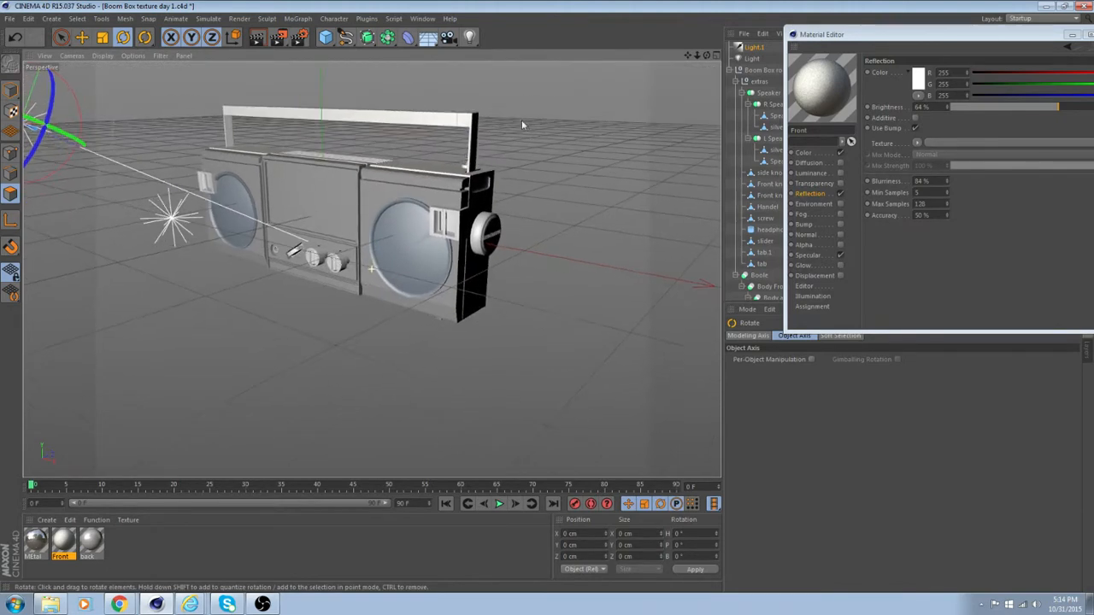
left_click(263, 36)
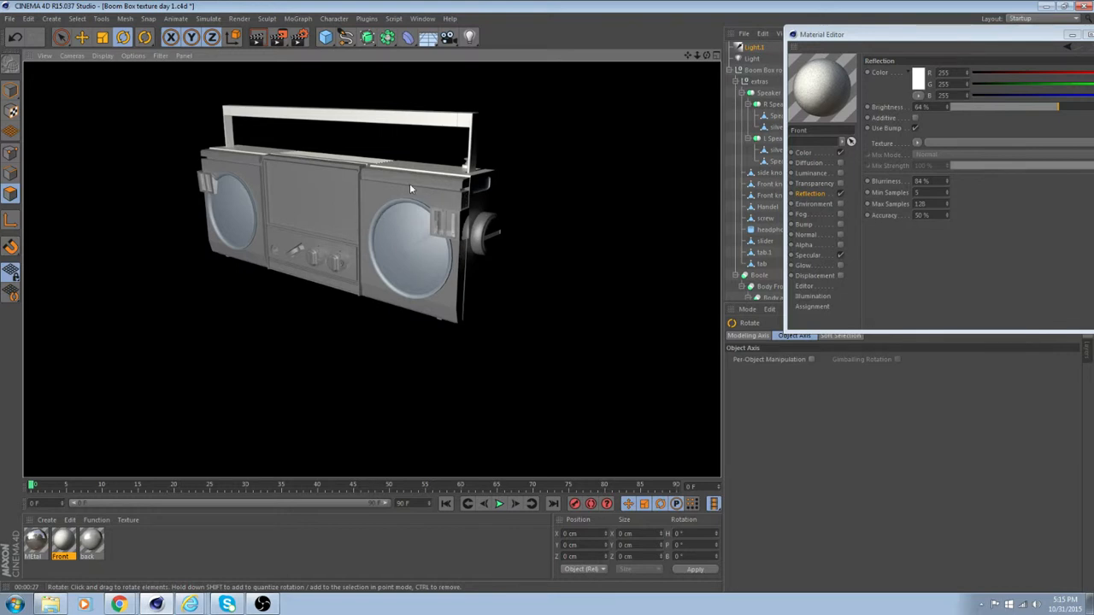
Add a Floor object, lower it about 72 cm to sit beneath the boom box, and render the view.
left_click_drag(427, 37, 478, 59)
left_click(477, 59)
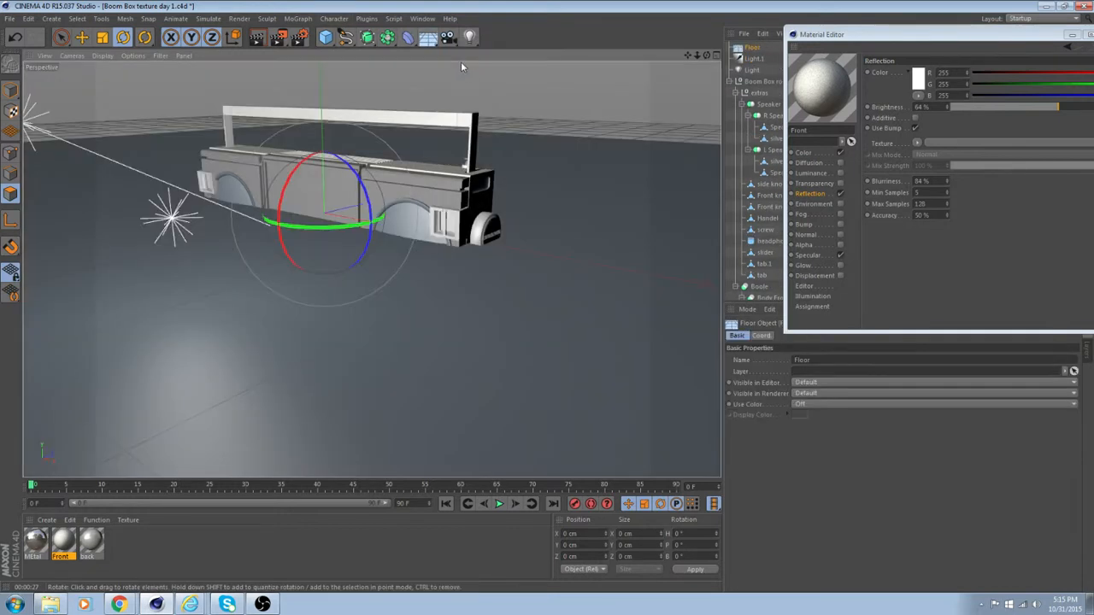
left_click(81, 37)
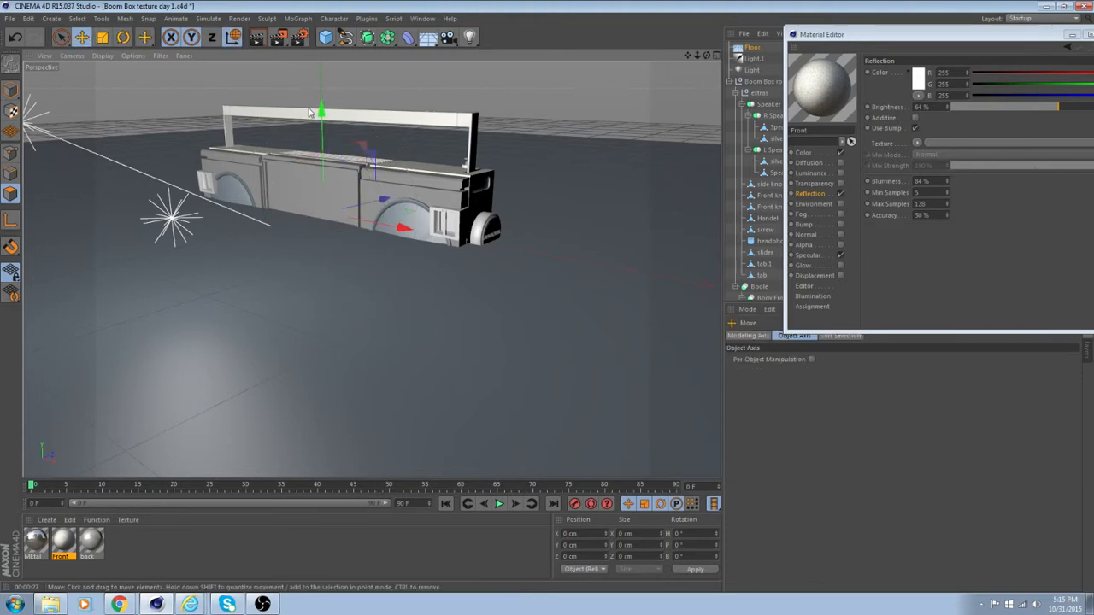
left_click_drag(321, 110, 321, 175)
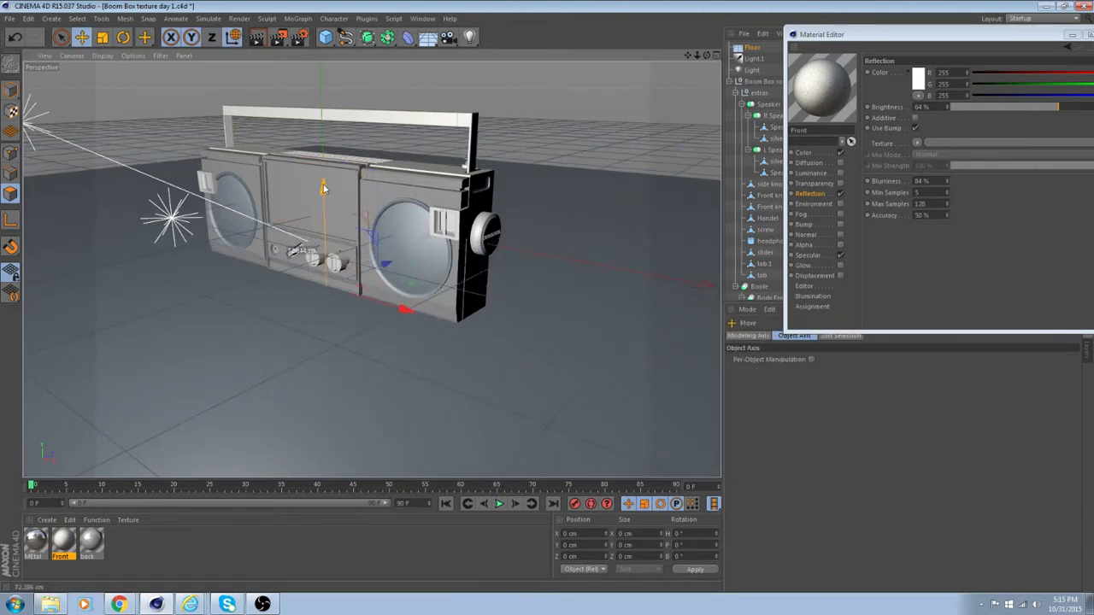
left_click(257, 37)
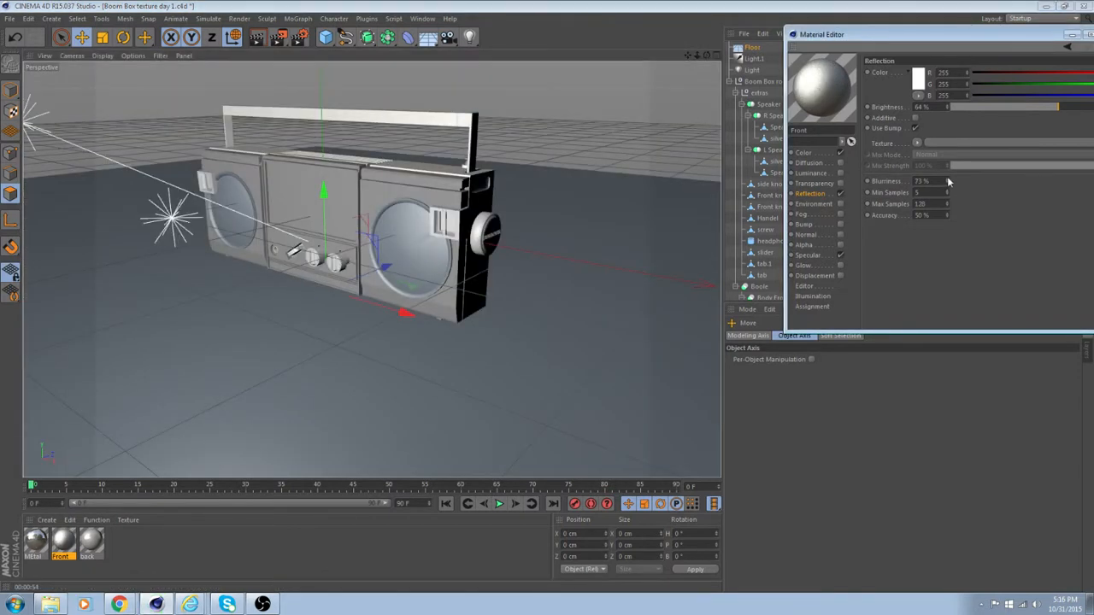
Set the Front material's reflection blurriness to 77%, load a Noise shader as its reflection texture, and open the shader's properties.
left_click_drag(948, 180, 947, 209)
left_click(917, 143)
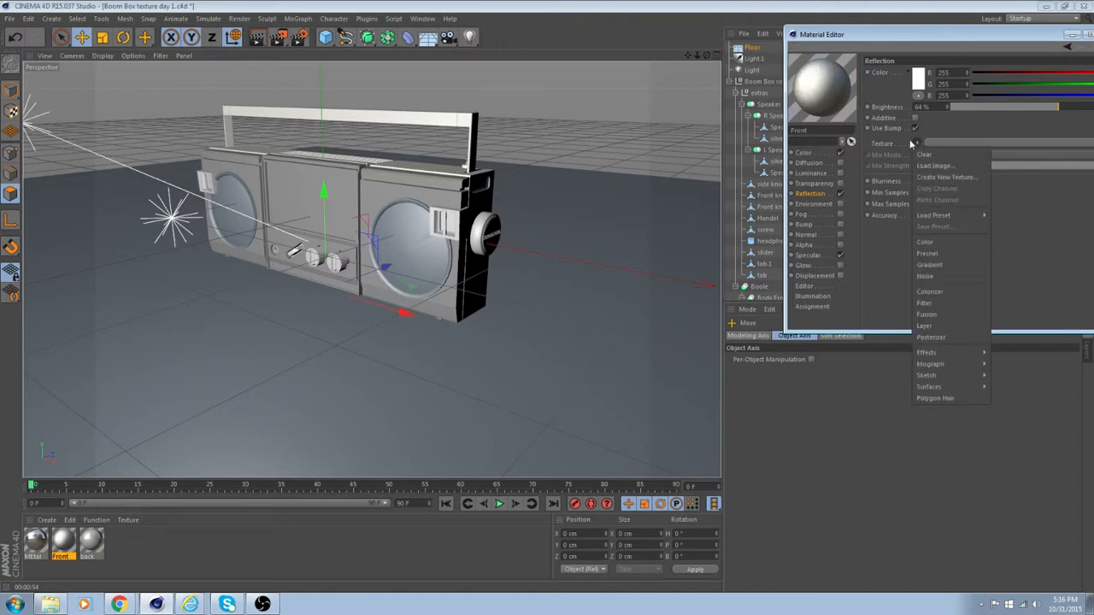
left_click(940, 276)
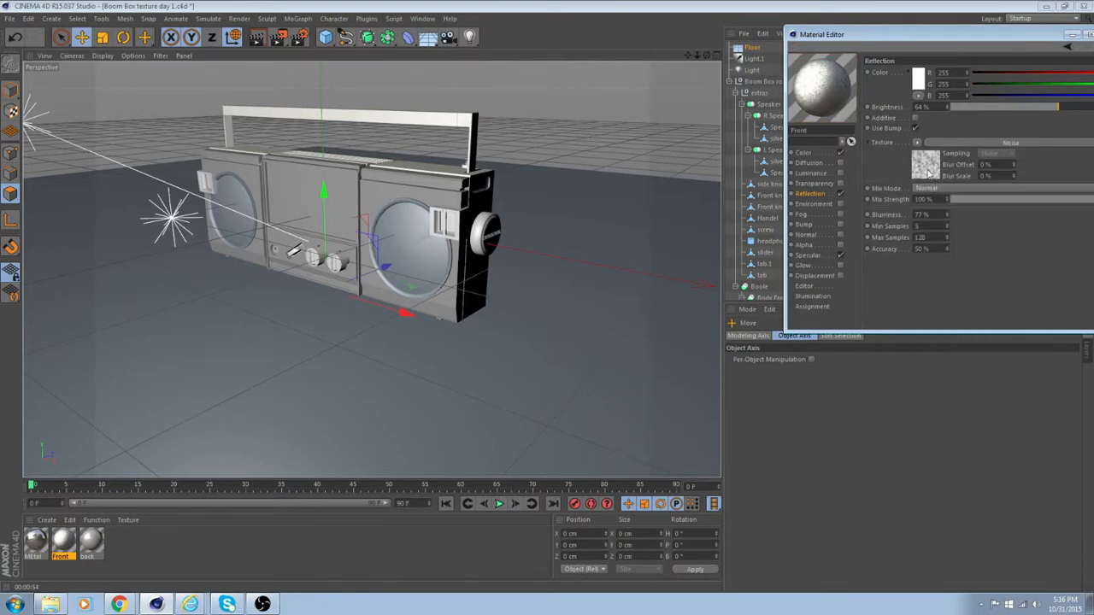
left_click(925, 162)
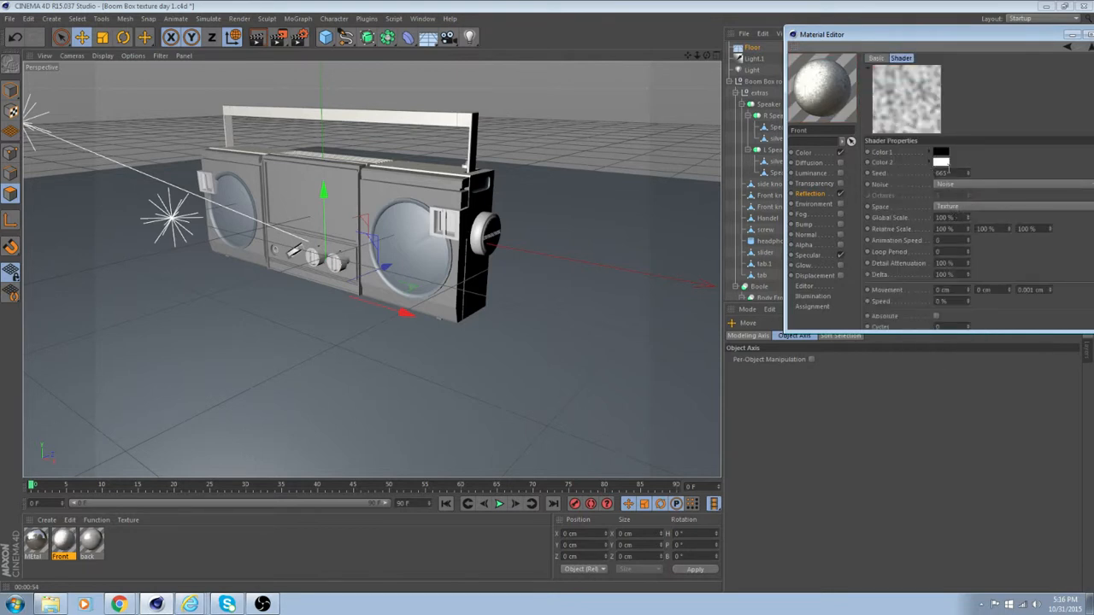
Try alternative noise types for the Front material's reflection texture, from Wavy Turbulence through to Displaced Turbulence.
left_click(947, 184)
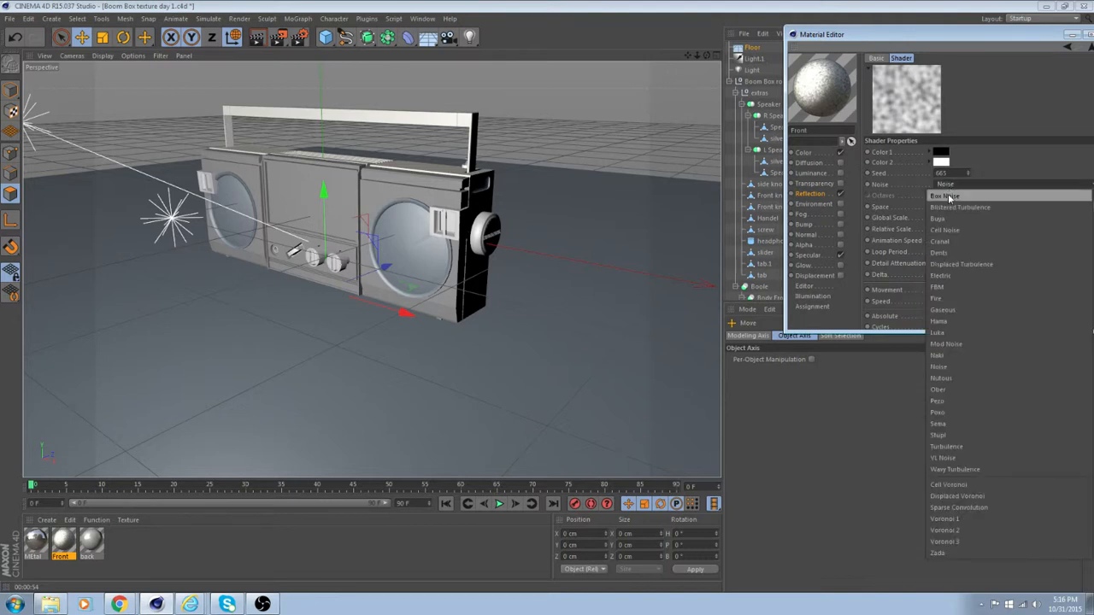
left_click(962, 469)
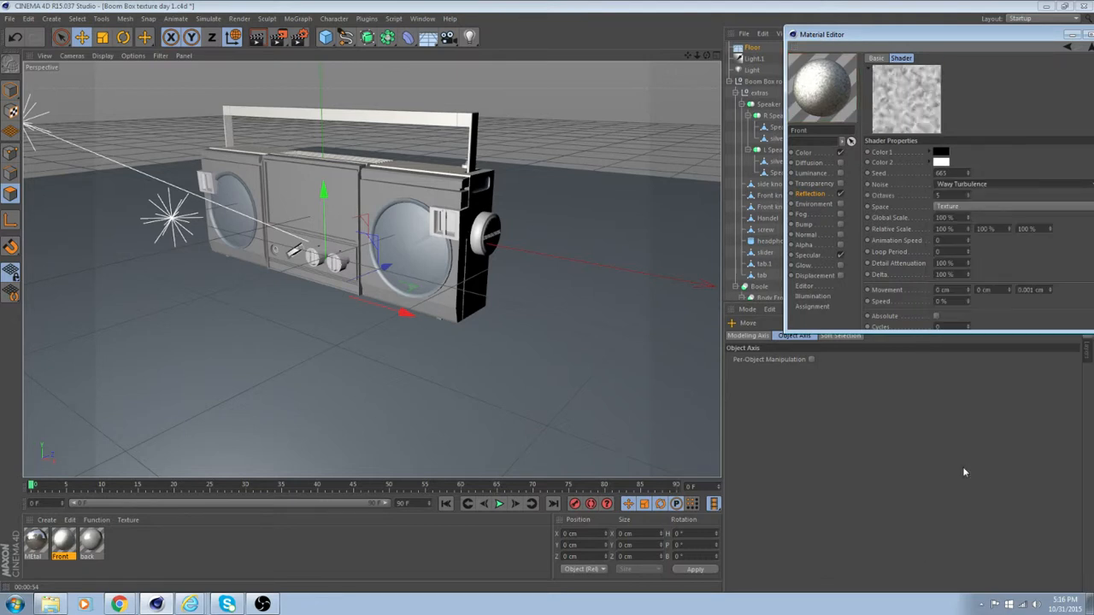
key("Up")
key("Up")
key("Up")
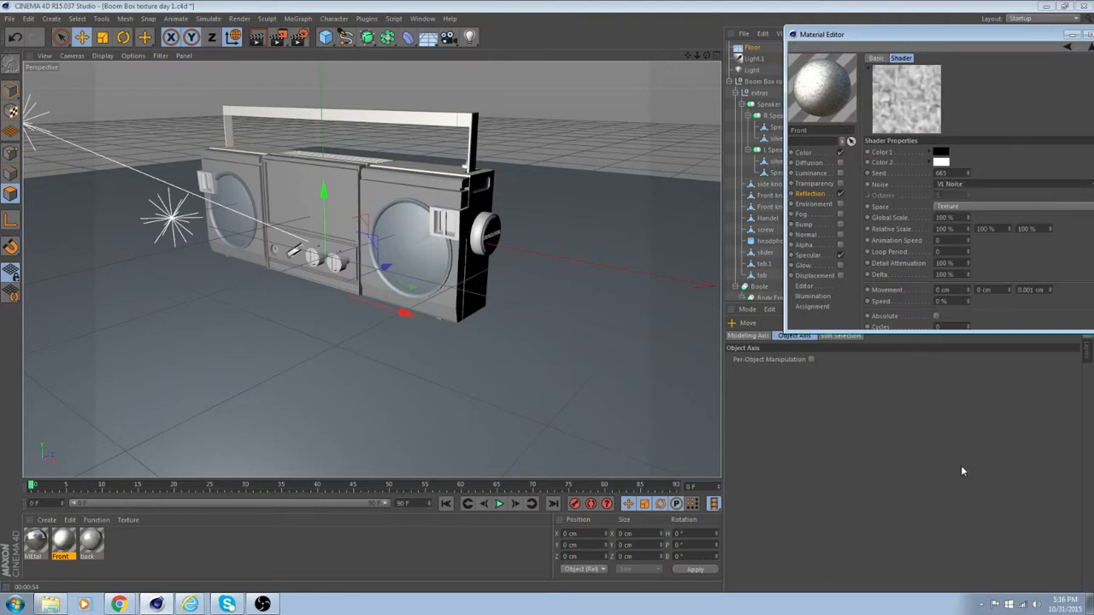
key("Up")
key("Up")
key("Up")
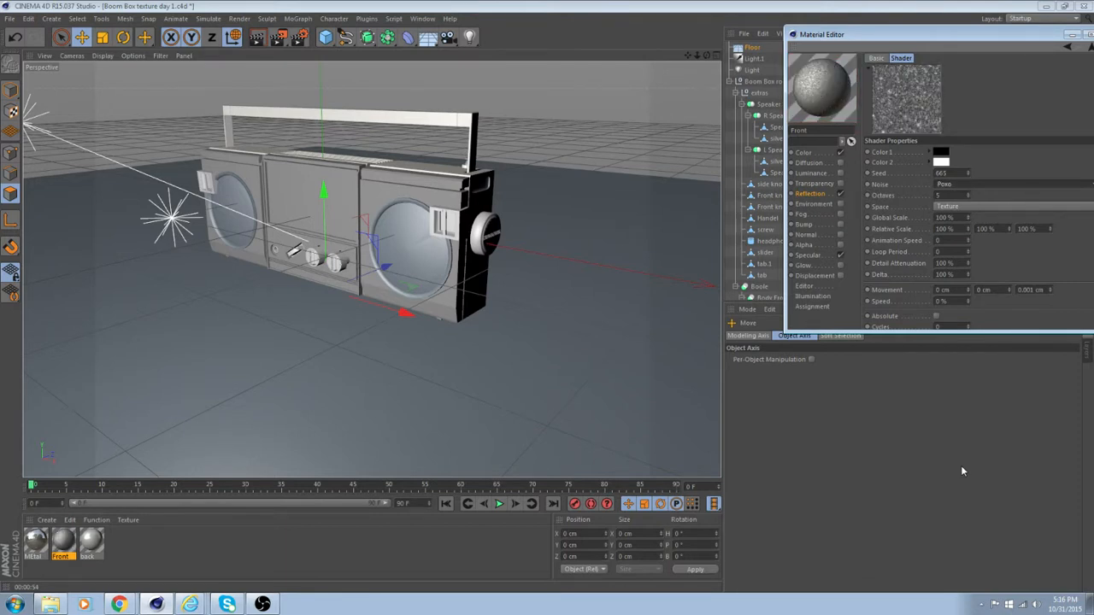
key("Up")
key("Up")
key("Up")
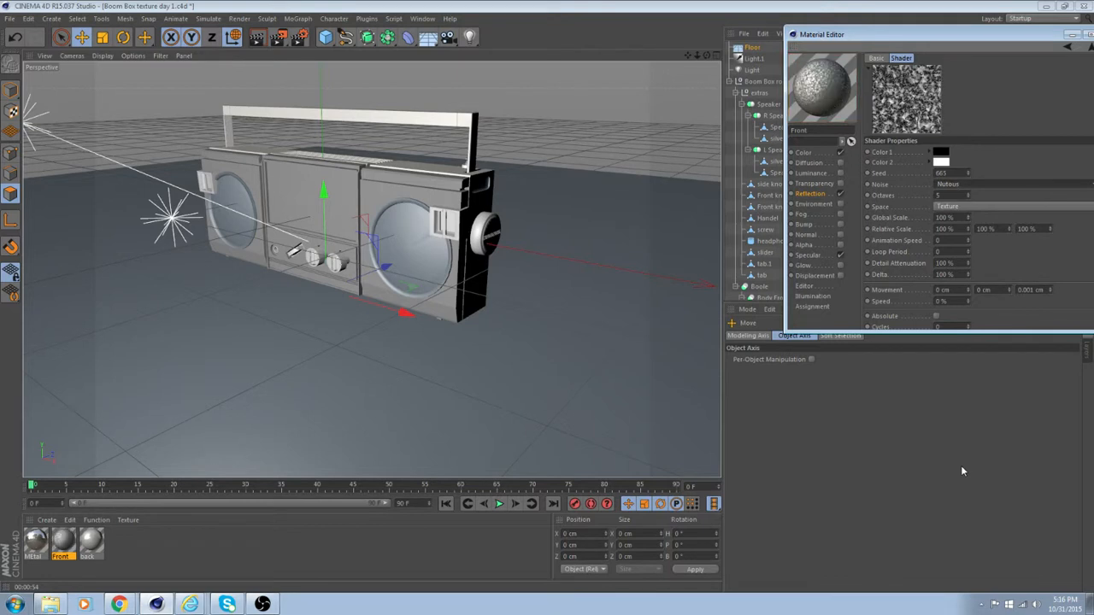
key("Up")
key("Up")
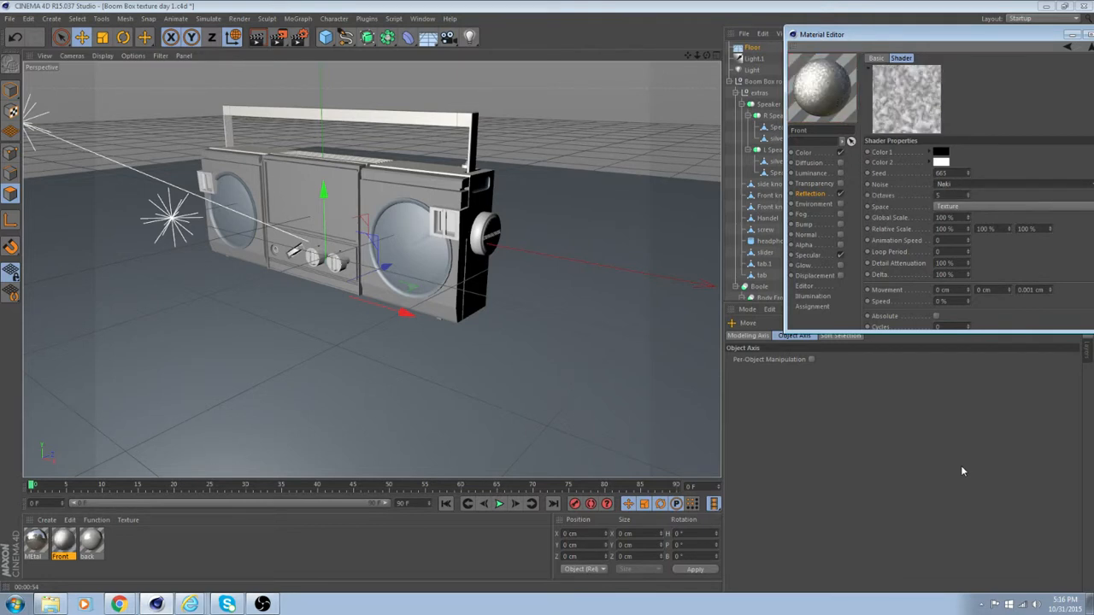
key("Up")
key("Up")
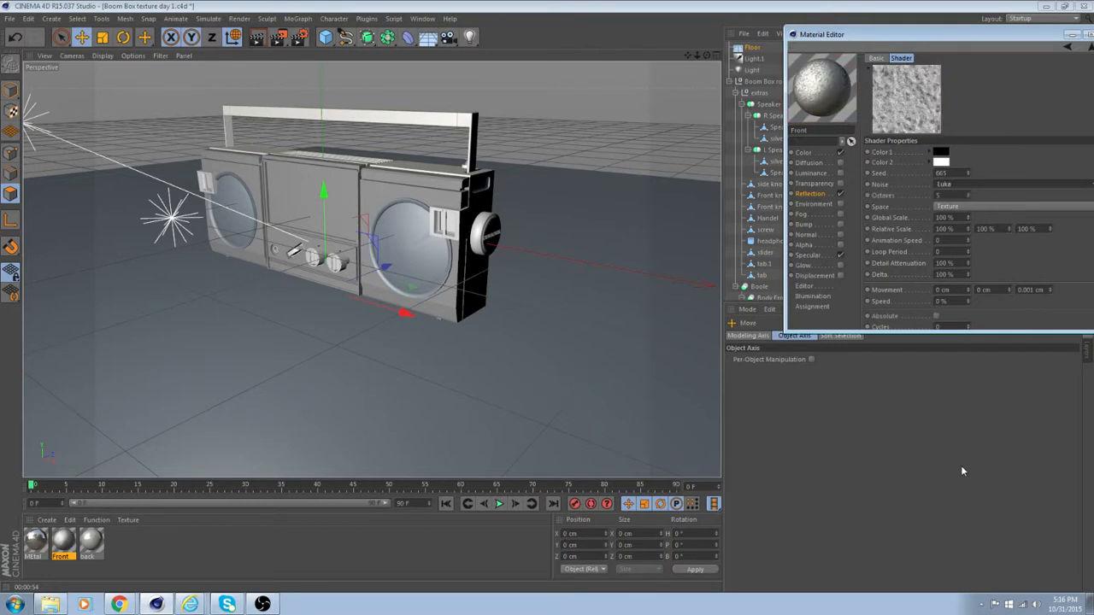
key("Up")
key("Up")
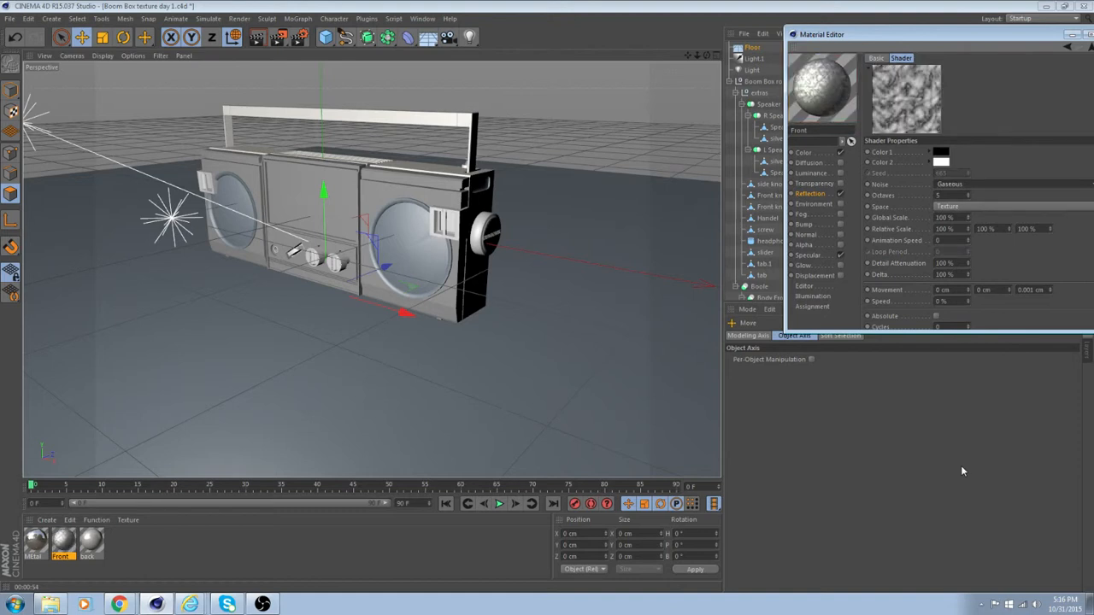
key("Up")
key("Up")
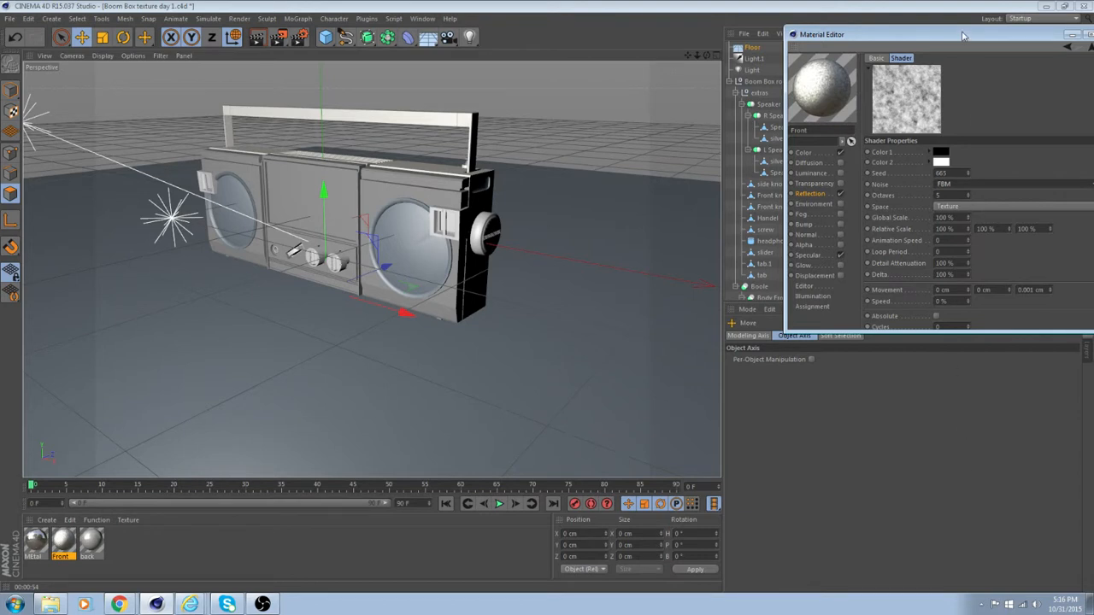
key("Up")
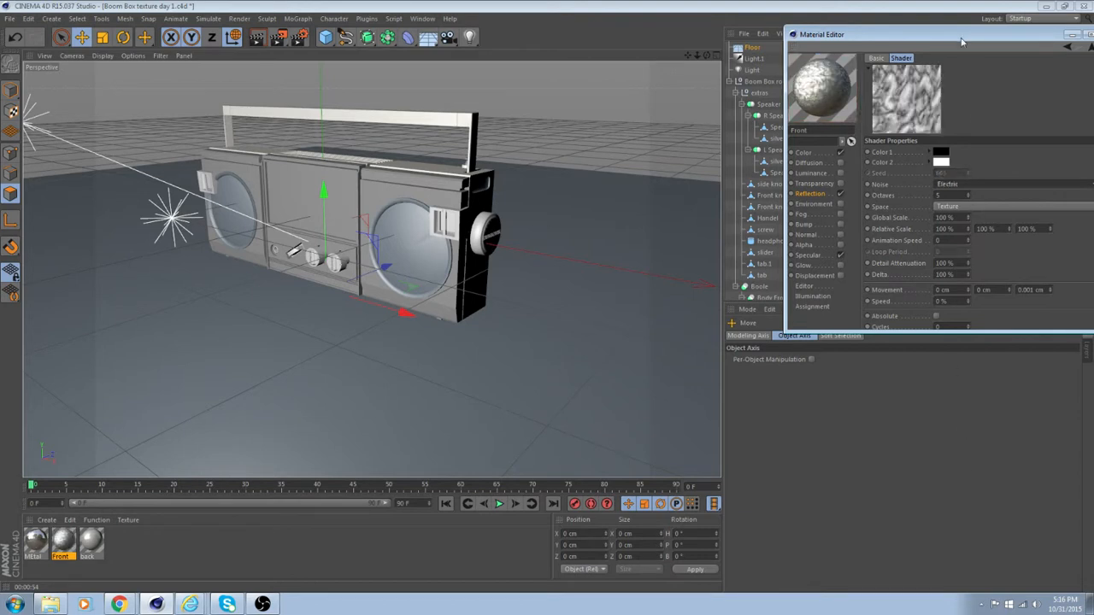
key("Up")
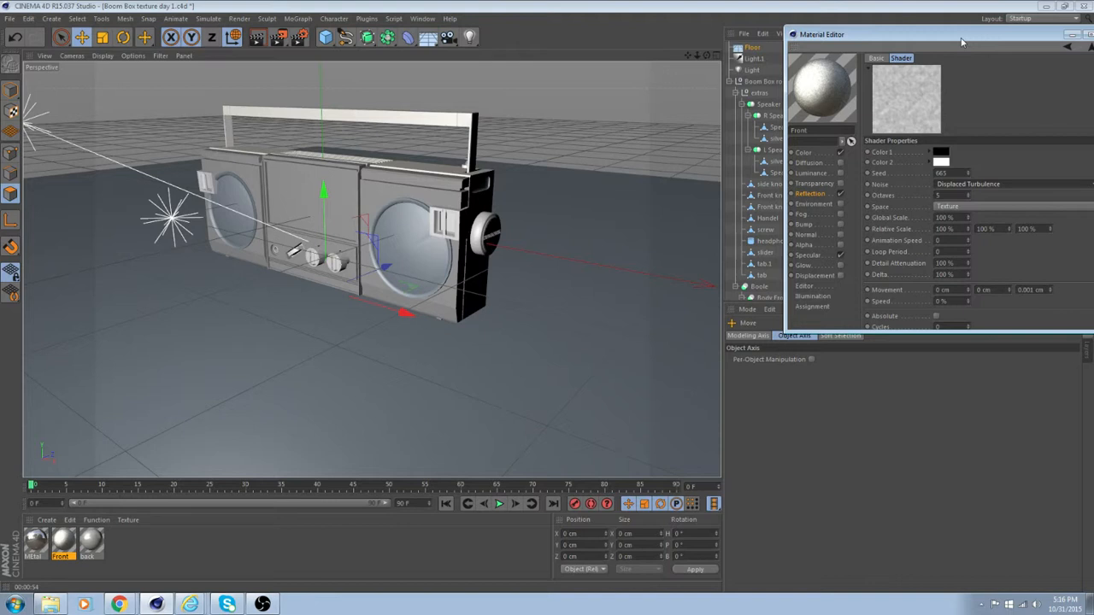
left_click_drag(961, 41, 903, 40)
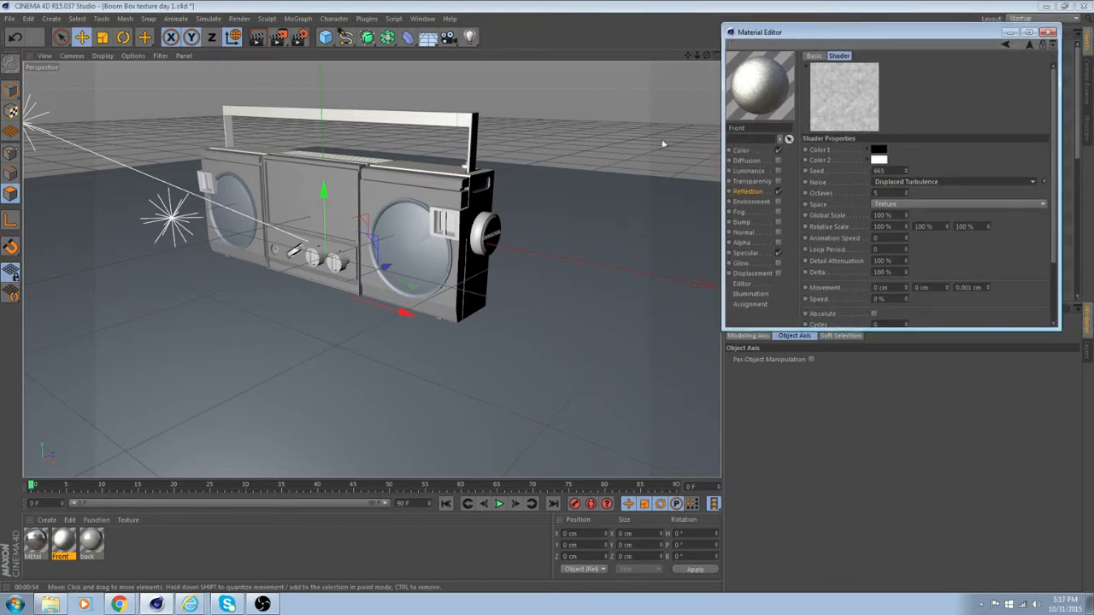
Render the region around the whole boom box and remove the Noise shader from the Front material's reflection texture.
left_click(280, 40)
left_click(306, 53)
left_click_drag(171, 114, 325, 290)
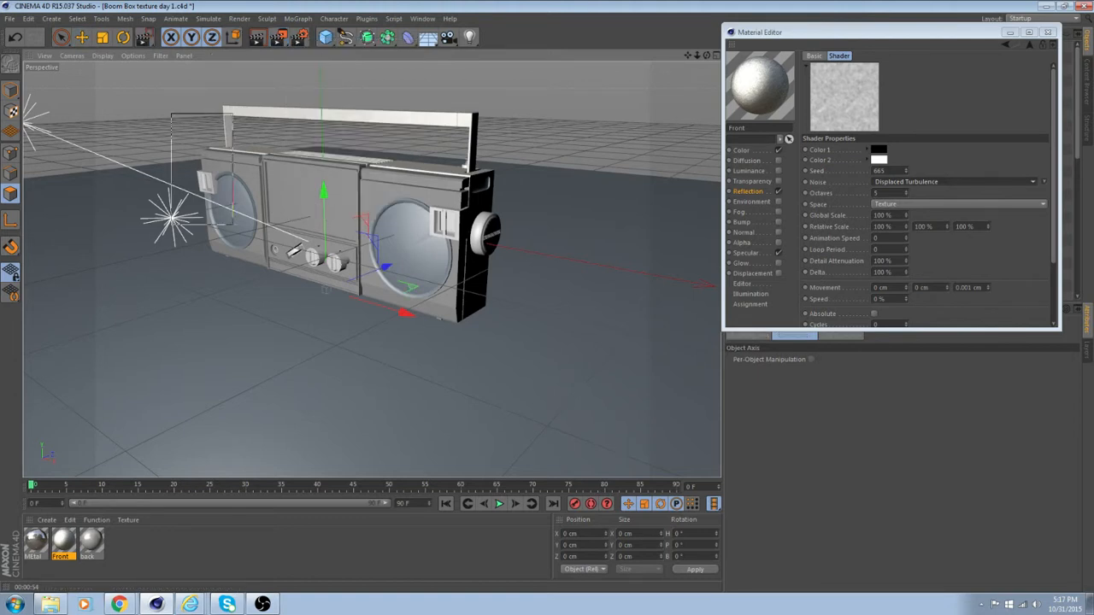
left_click_drag(437, 289, 526, 341)
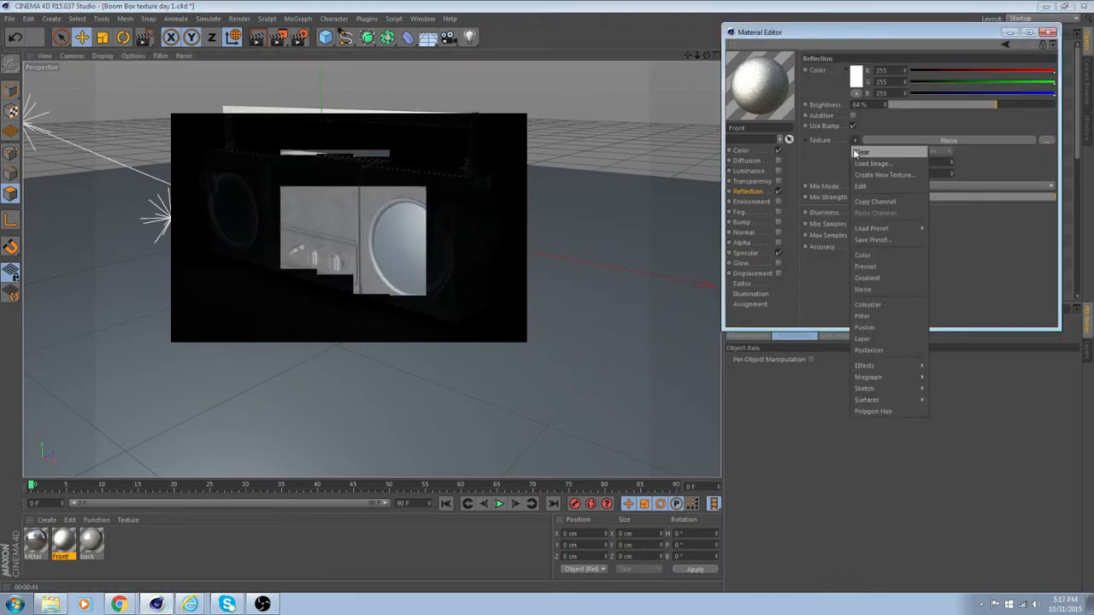
left_click(857, 151)
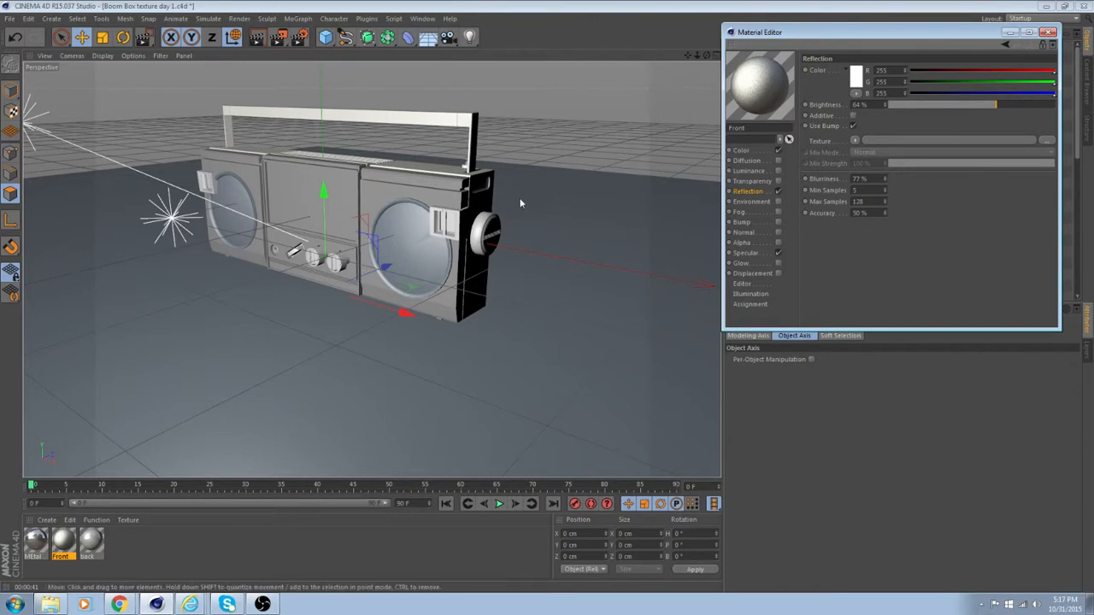
Disable both the infinite light and the original light in the scene.
left_click_drag(509, 232, 660, 239, "alt")
left_click_drag(373, 270, 433, 175, "alt")
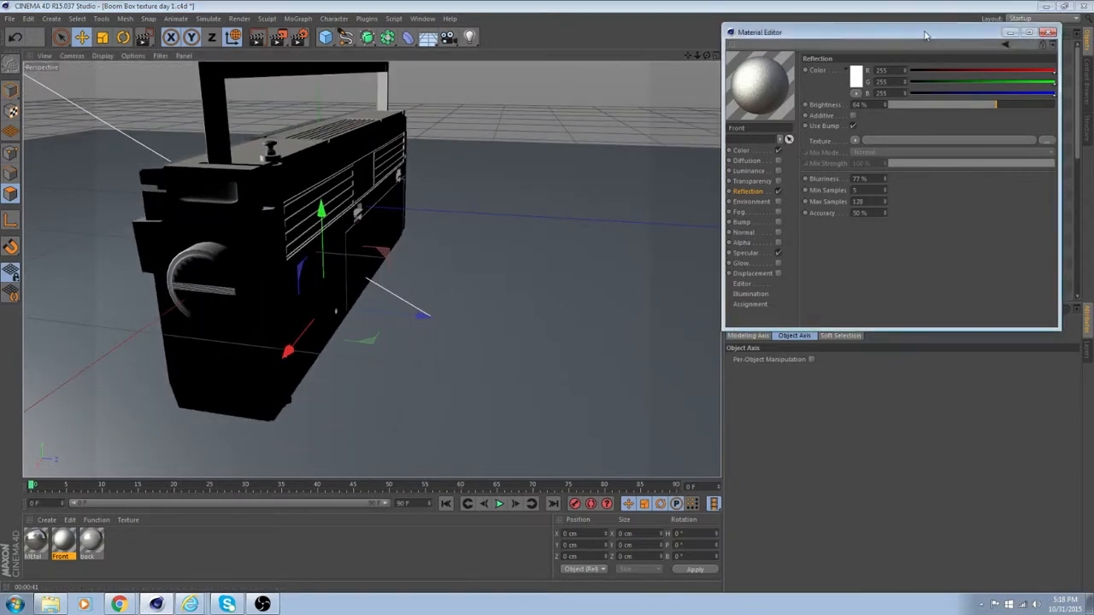
left_click_drag(995, 33, 1023, 280)
left_click(917, 60)
left_click(916, 70)
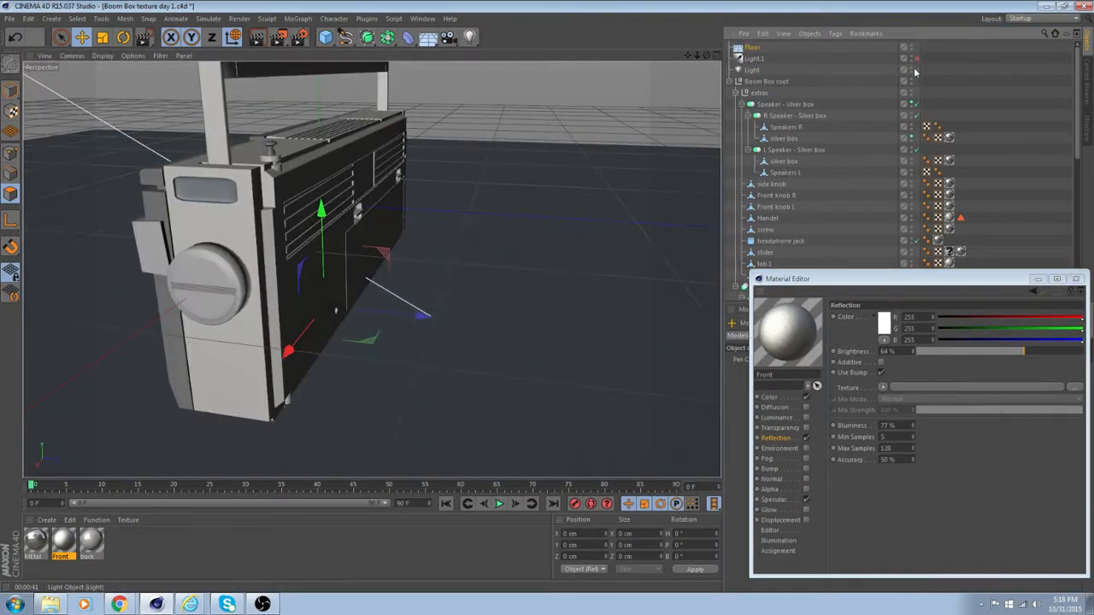
Check the boom box's back and compare the reflection settings of the back and MEtal materials.
left_click_drag(619, 231, 379, 280, "alt")
scroll(340, 241, "up", 5)
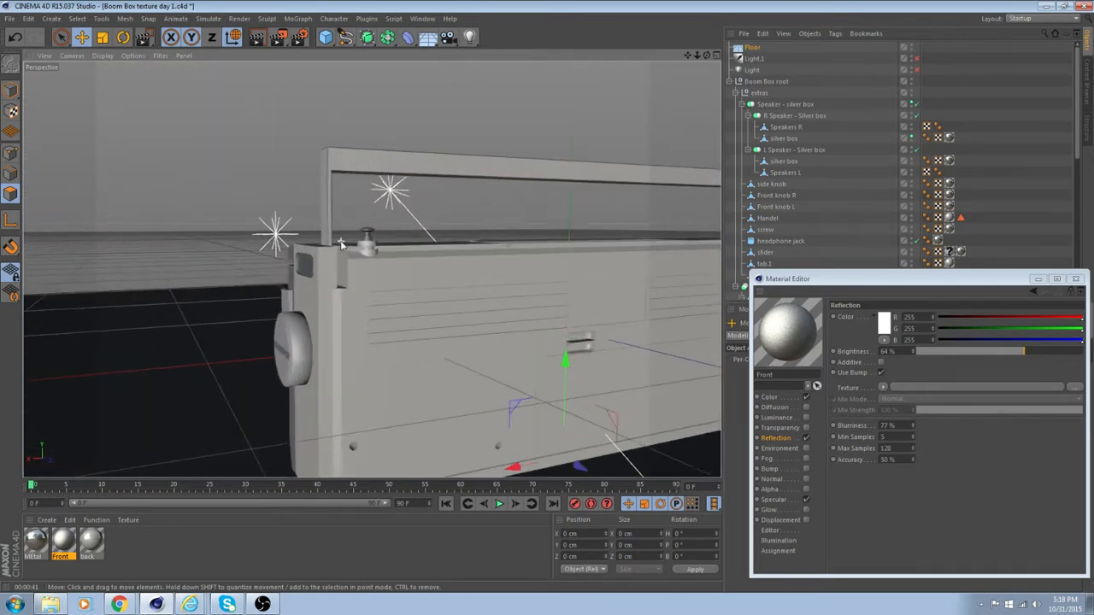
scroll(373, 237, "up", 2)
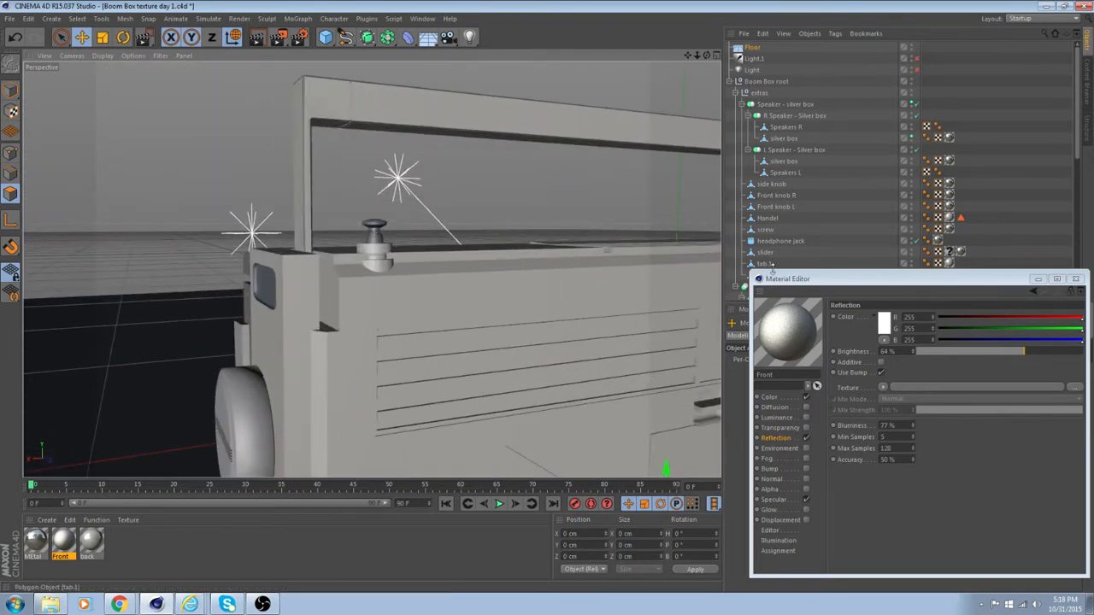
left_click_drag(785, 281, 831, 293)
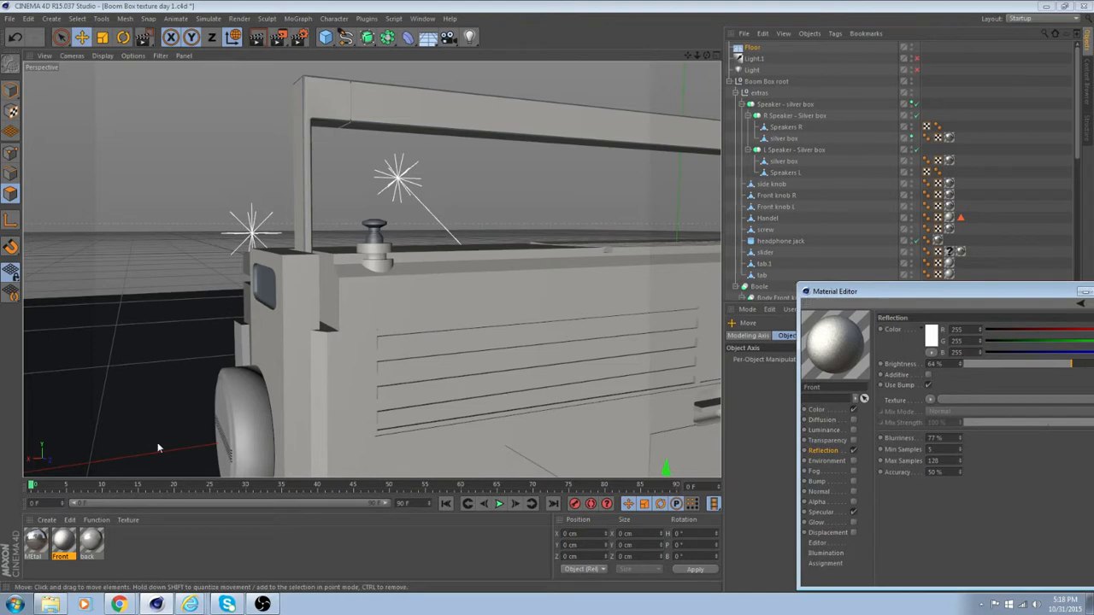
left_click(66, 544)
left_click(95, 543)
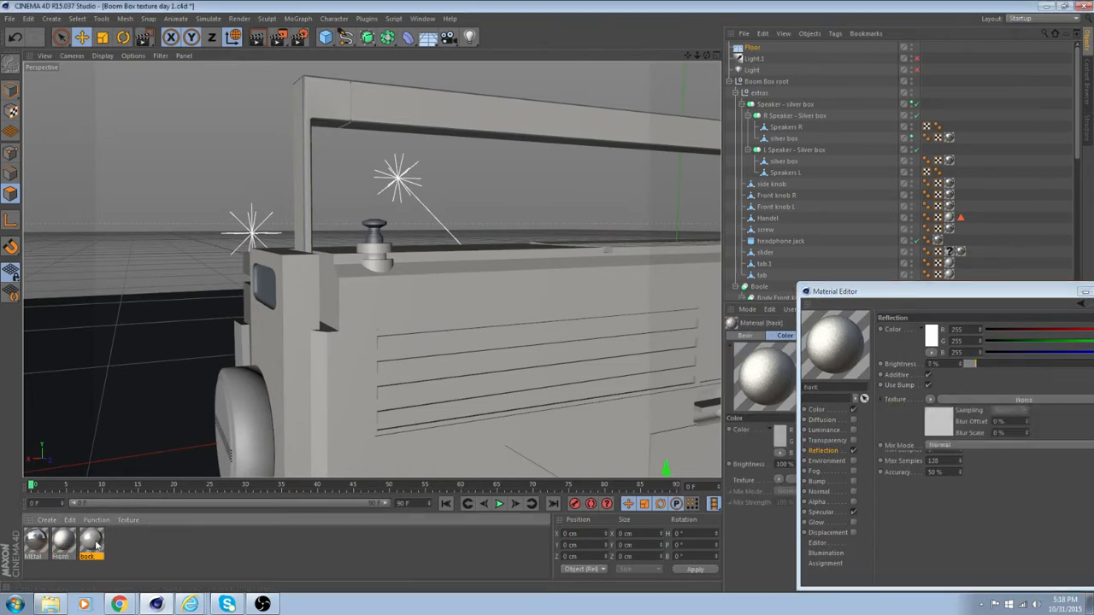
left_click(31, 547)
Examine the boom box's front, side knob, handle and rear top corner from several angles.
left_click_drag(183, 410, 540, 417, "alt")
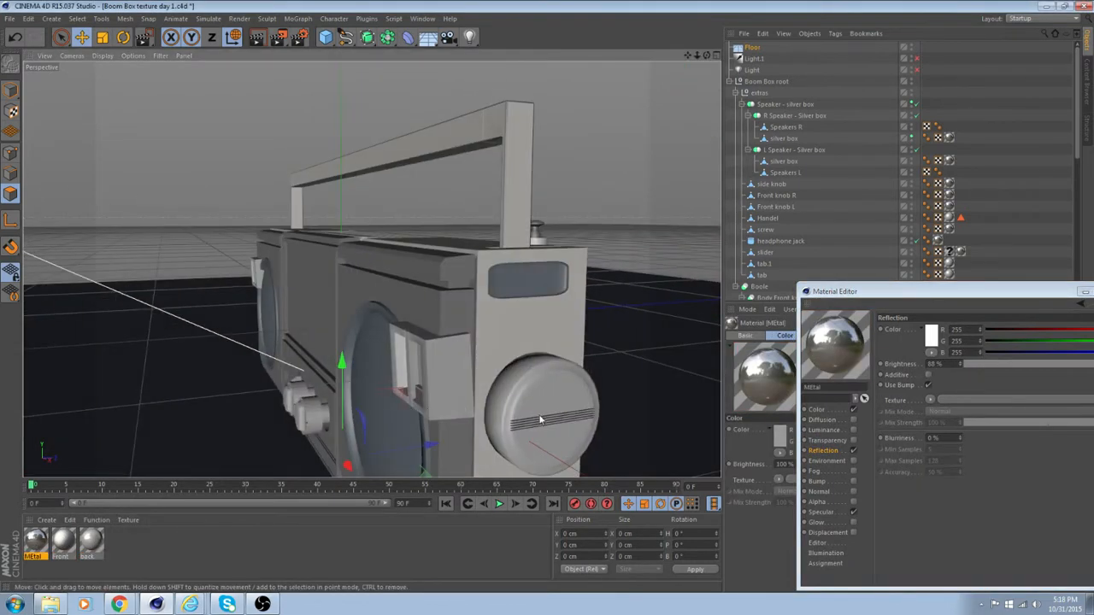
left_click_drag(442, 405, 583, 387, "alt")
middle_click_drag(456, 361, 527, 297, "alt")
left_click_drag(527, 296, 587, 274, "alt")
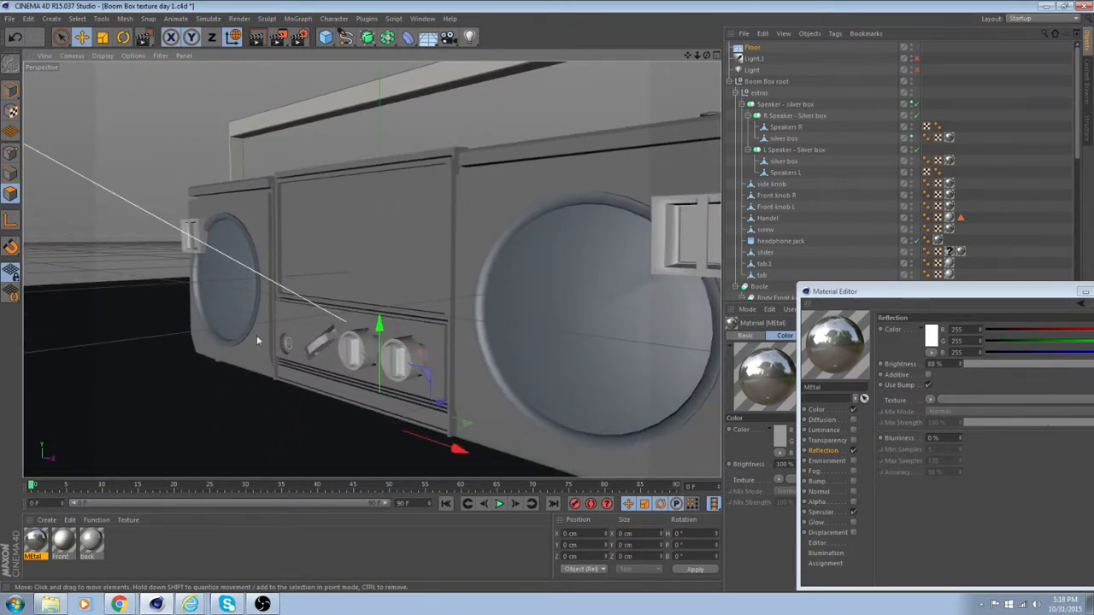
left_click_drag(511, 282, 419, 358, "alt")
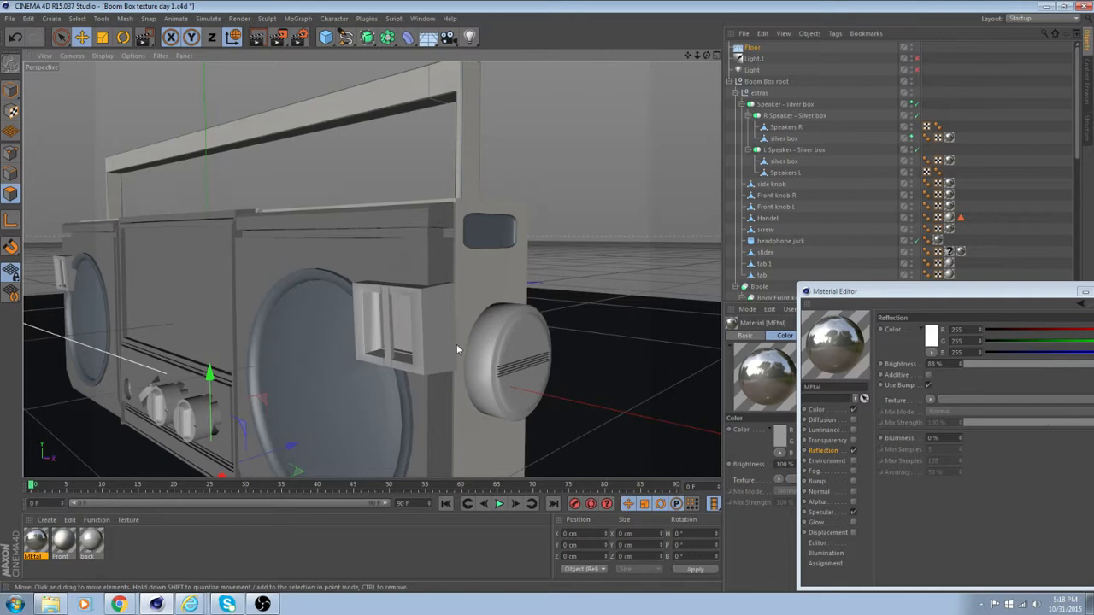
left_click_drag(503, 358, 272, 335, "alt")
right_click_drag(274, 335, 291, 323, "alt")
middle_click_drag(377, 255, 344, 320, "alt")
left_click_drag(372, 268, 262, 328, "alt")
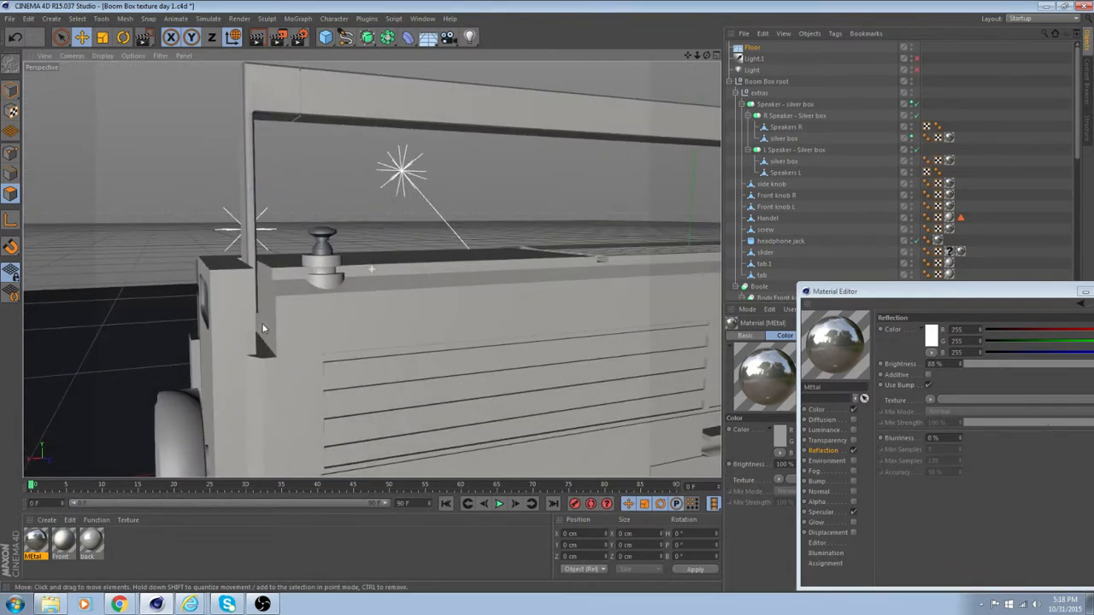
right_click_drag(262, 328, 291, 300, "alt")
middle_click_drag(369, 221, 377, 272, "alt")
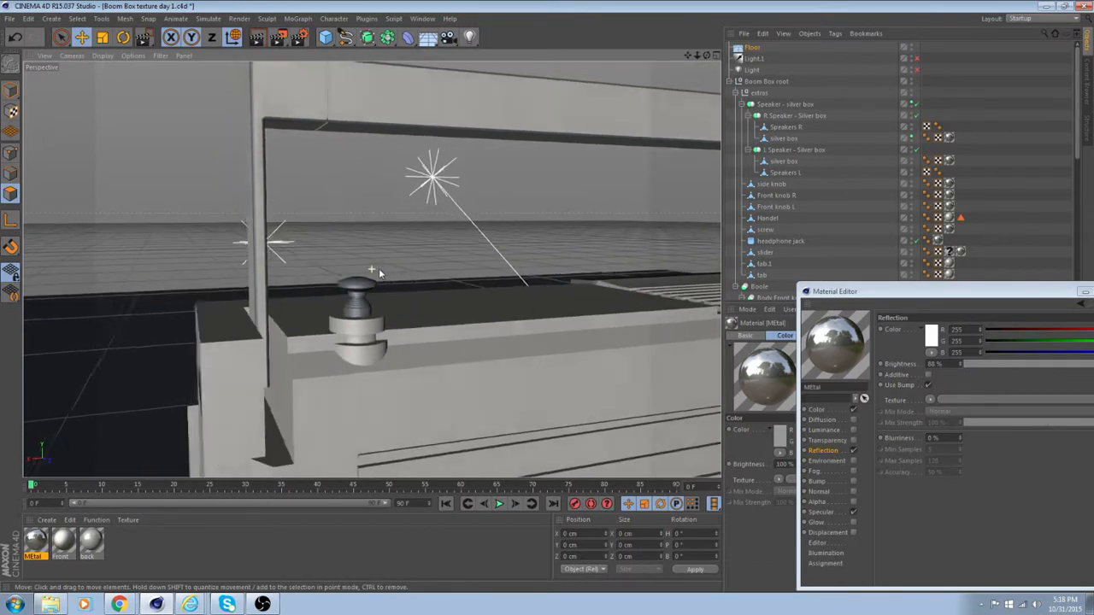
left_click_drag(376, 272, 320, 262, "alt")
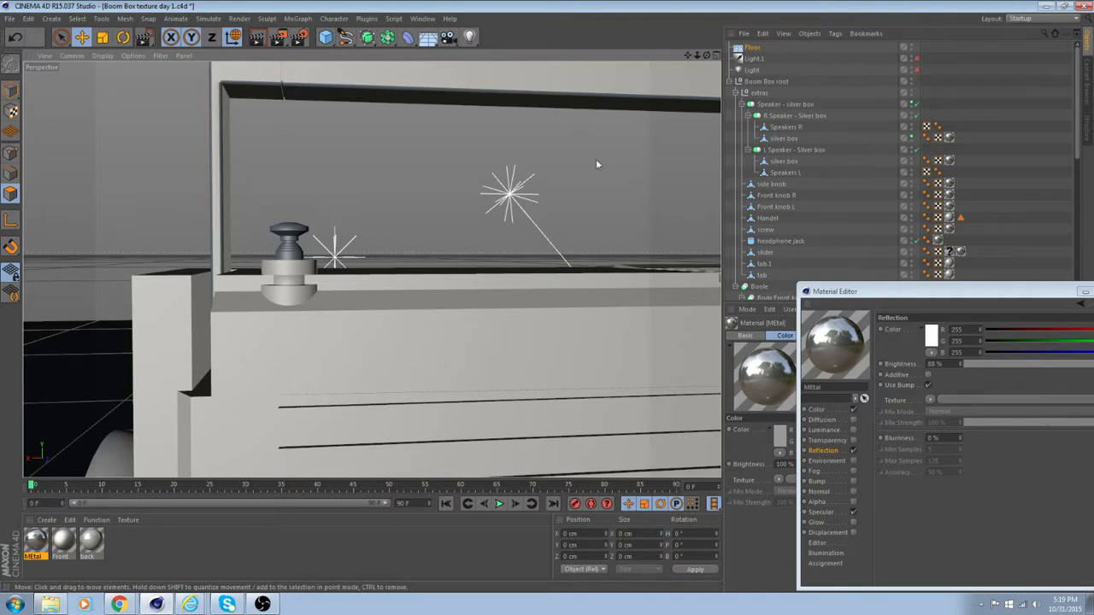
Look through the boom box's object hierarchy and select the Body Front knob inset Boole.
left_click(828, 236)
scroll(804, 231, "down", 6)
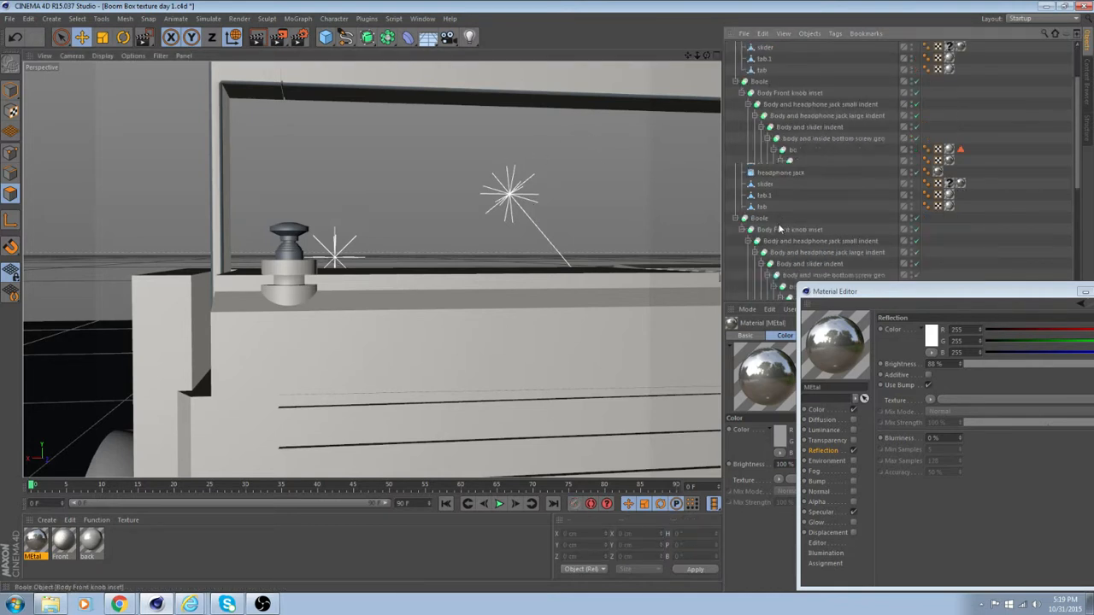
scroll(785, 226, "up", 4)
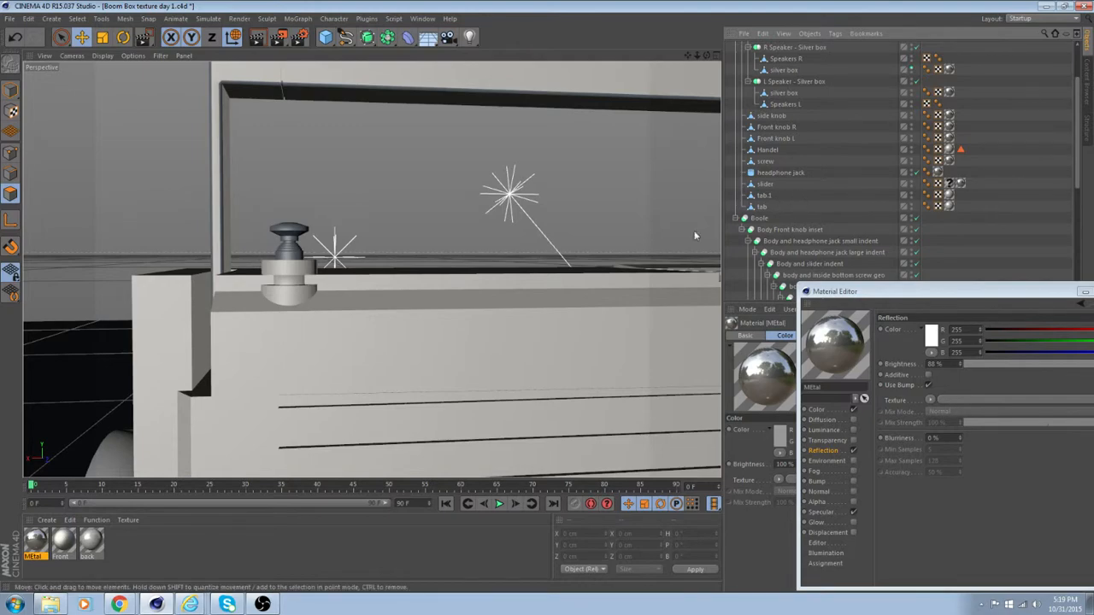
scroll(456, 297, "down", 3)
left_click_drag(464, 301, 267, 261, "alt")
scroll(281, 282, "up", 3)
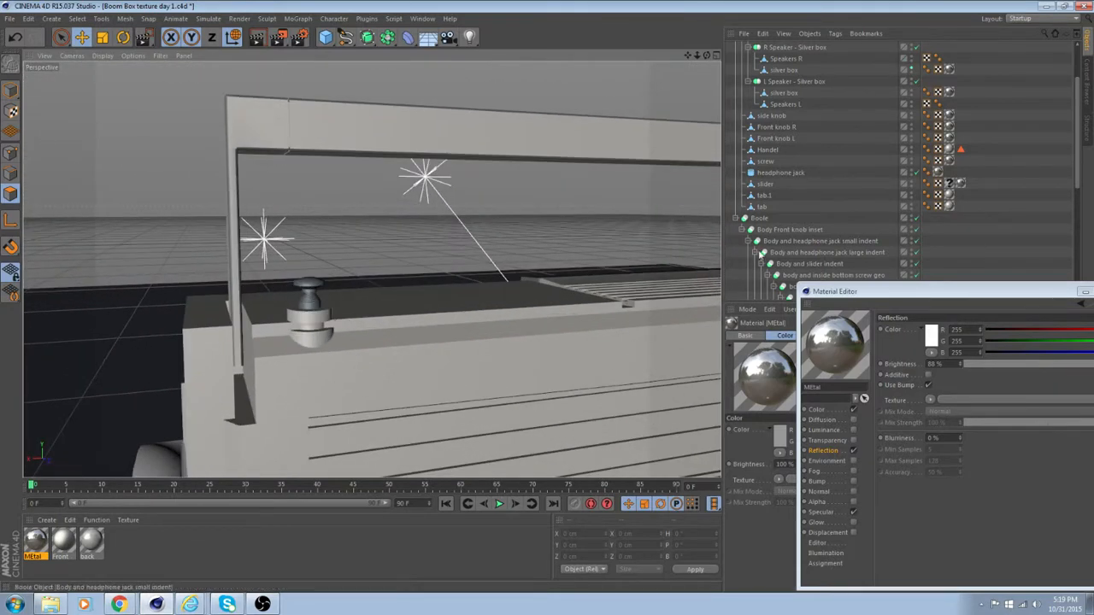
left_click(791, 228)
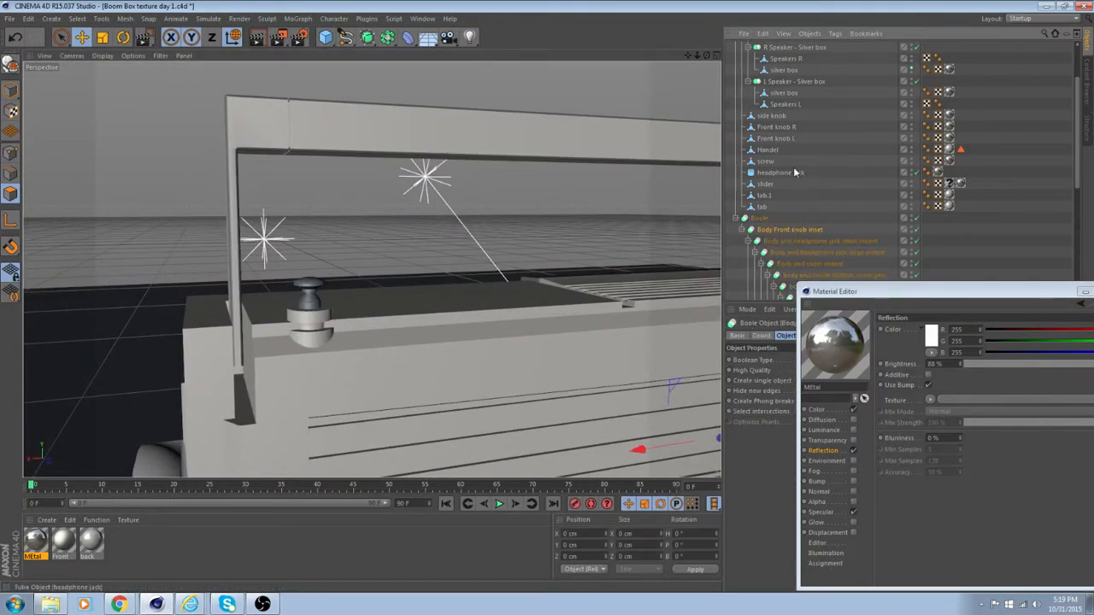
scroll(772, 190, "up", 2)
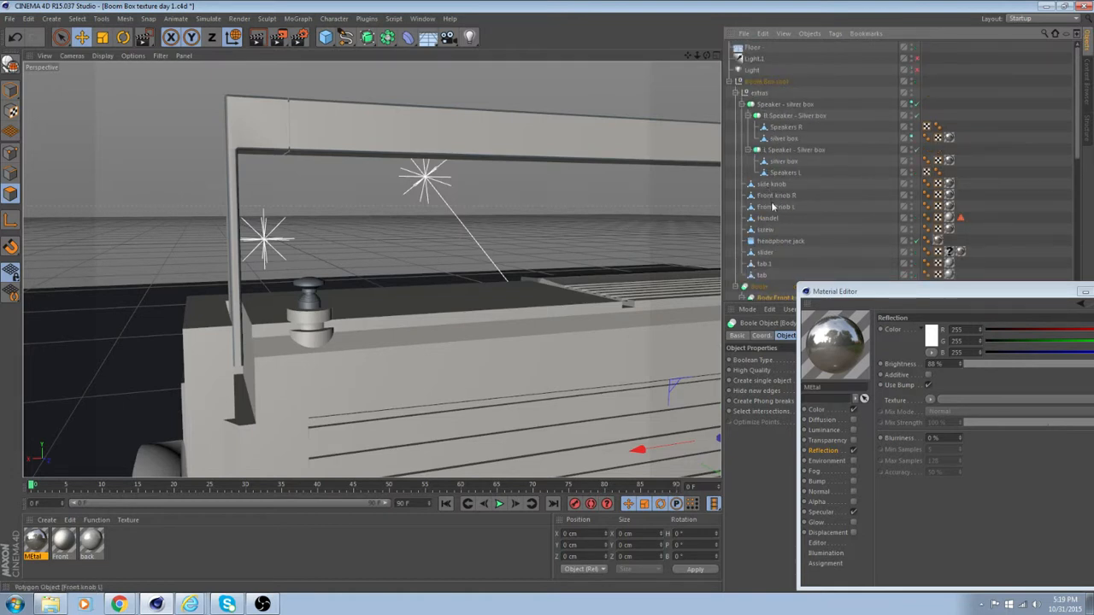
Select the antina object and box-select the polygons of its upper, narrower section and cap.
scroll(772, 207, "down", 5)
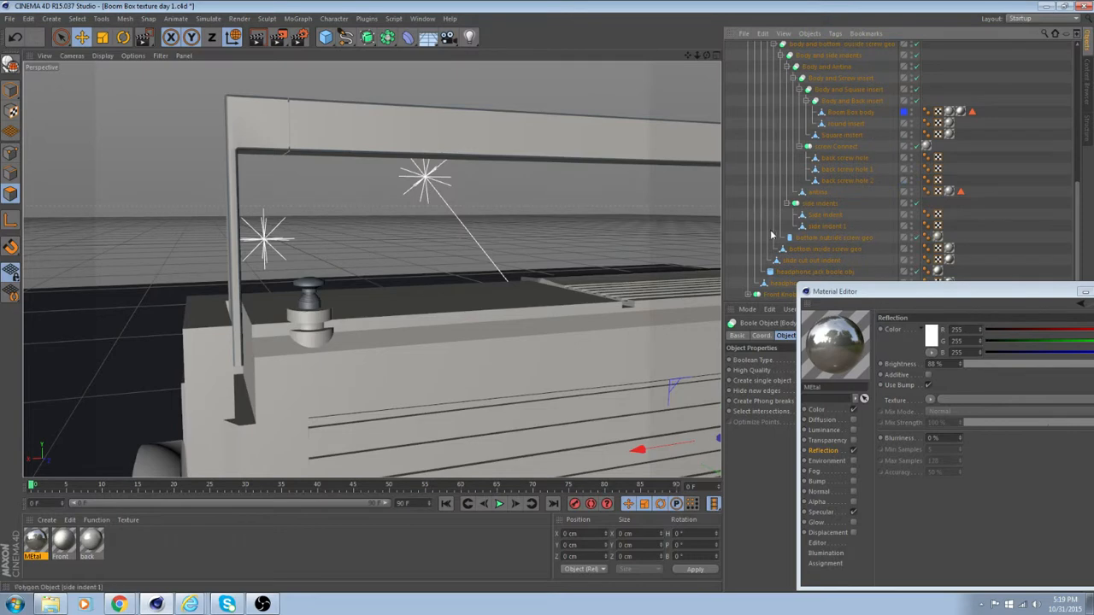
left_click(816, 192)
scroll(336, 242, "up", 3)
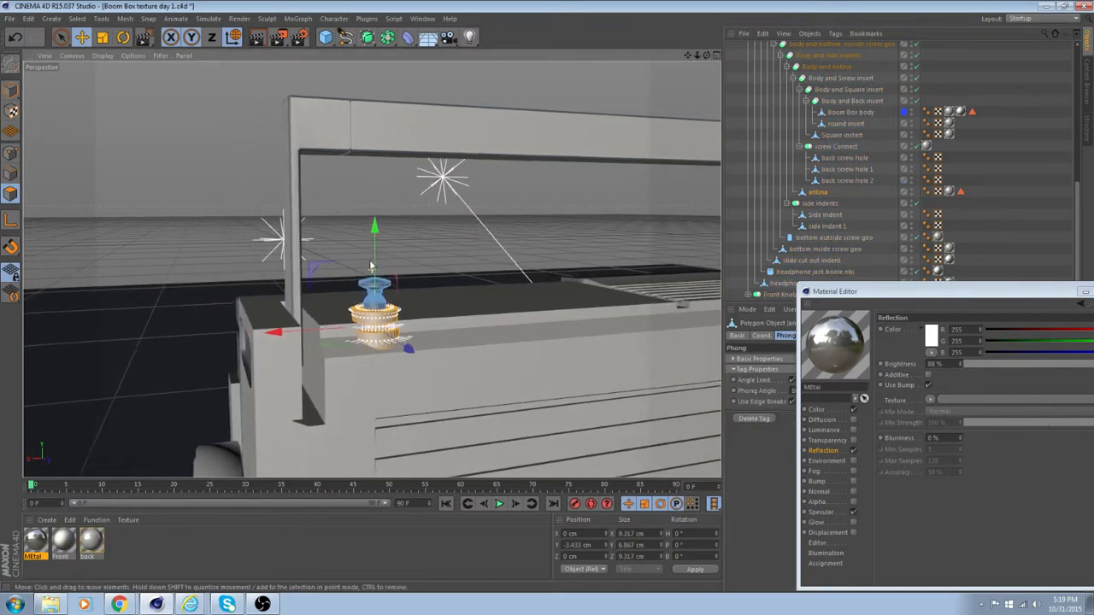
scroll(336, 242, "up", 5)
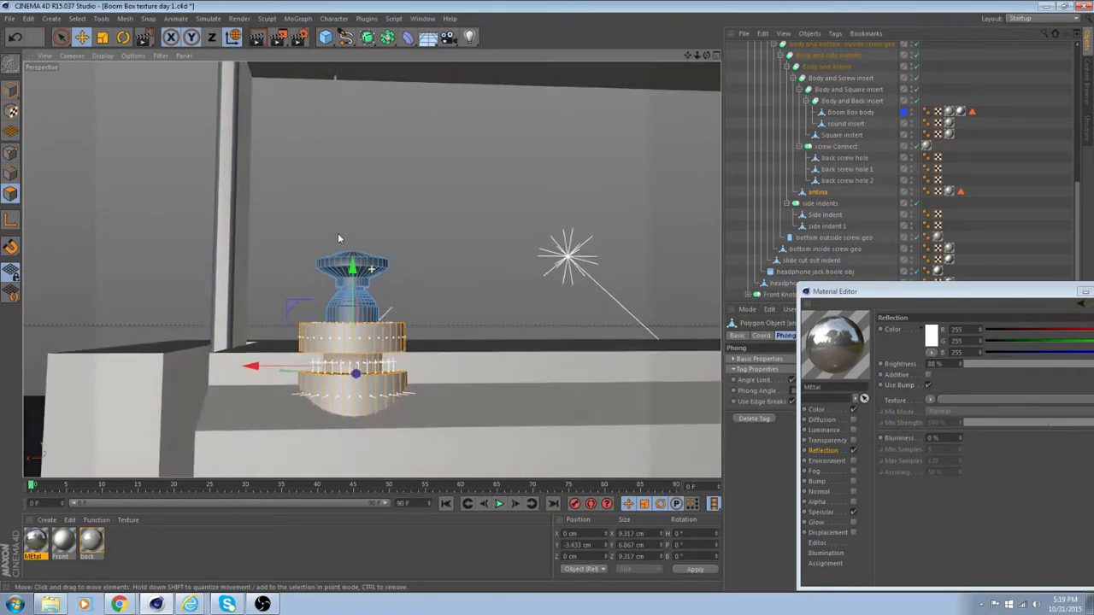
left_click_drag(347, 234, 346, 237, "alt")
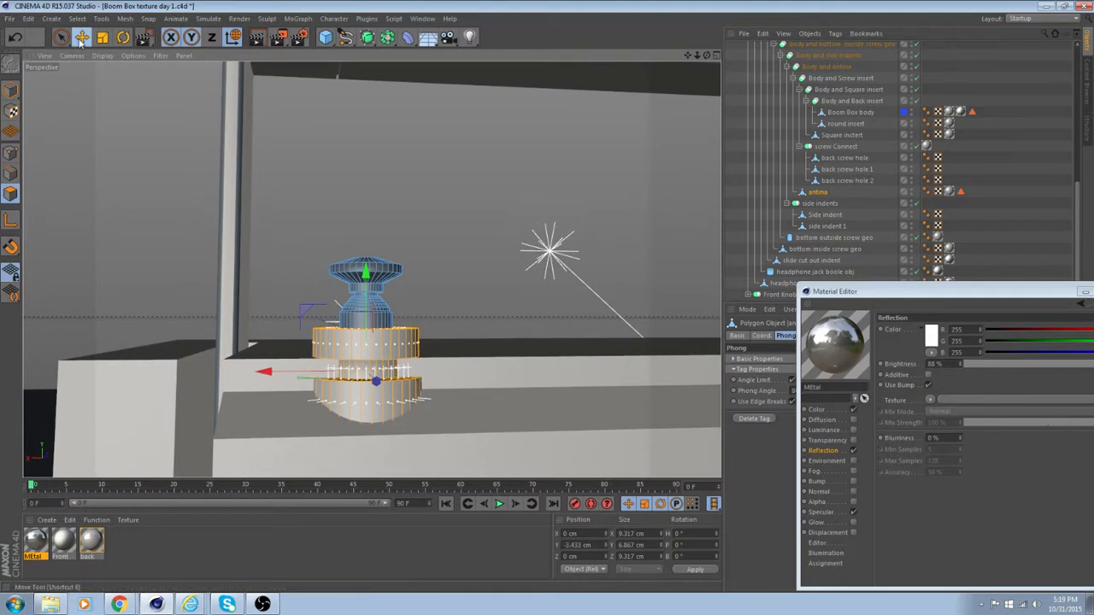
left_click_drag(62, 38, 94, 74)
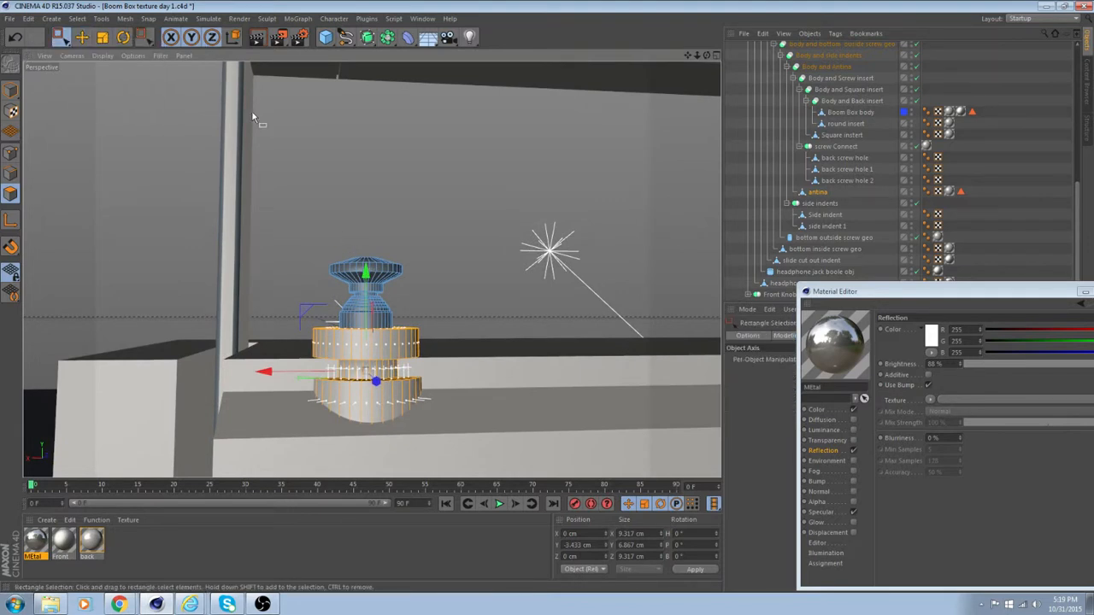
left_click_drag(274, 201, 452, 337)
scroll(397, 300, "up", 4)
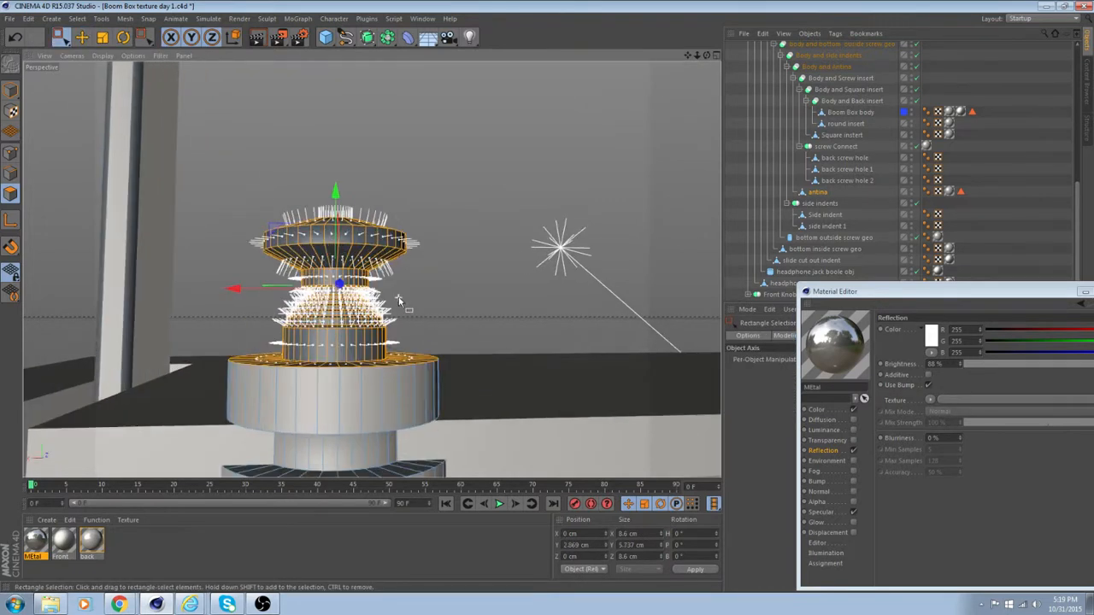
mouse_move(374, 299)
left_mouse_down("alt")
mouse_move(371, 342)
mouse_move(367, 258)
mouse_move(355, 308)
left_mouse_up("alt")
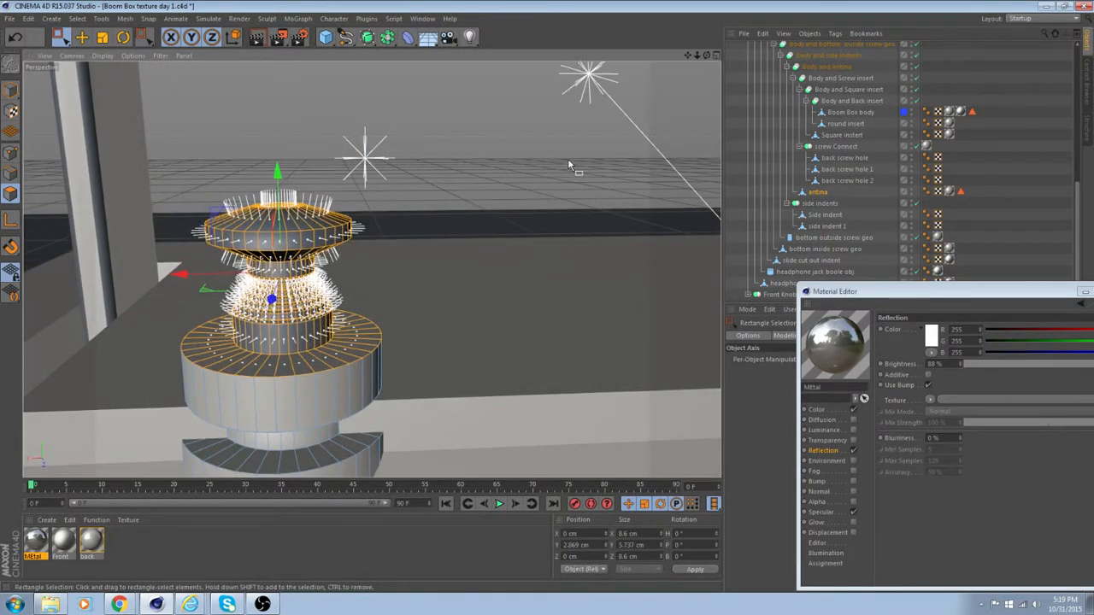
Return to model mode and apply the MEtal material to the antina object.
left_click(79, 39)
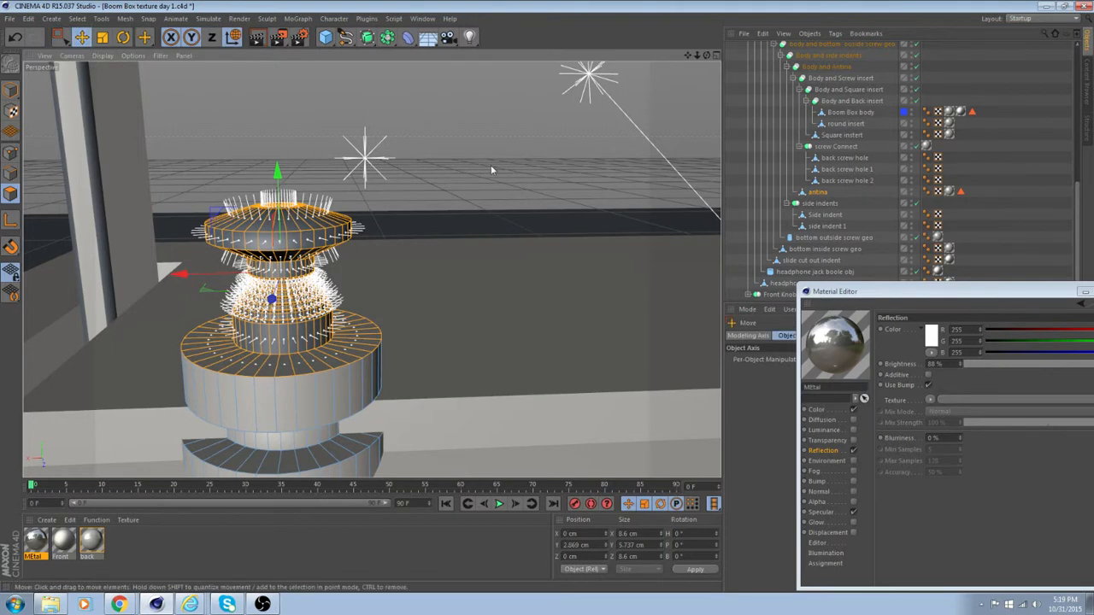
left_click(491, 167)
scroll(312, 264, "down", 3)
left_click(10, 88)
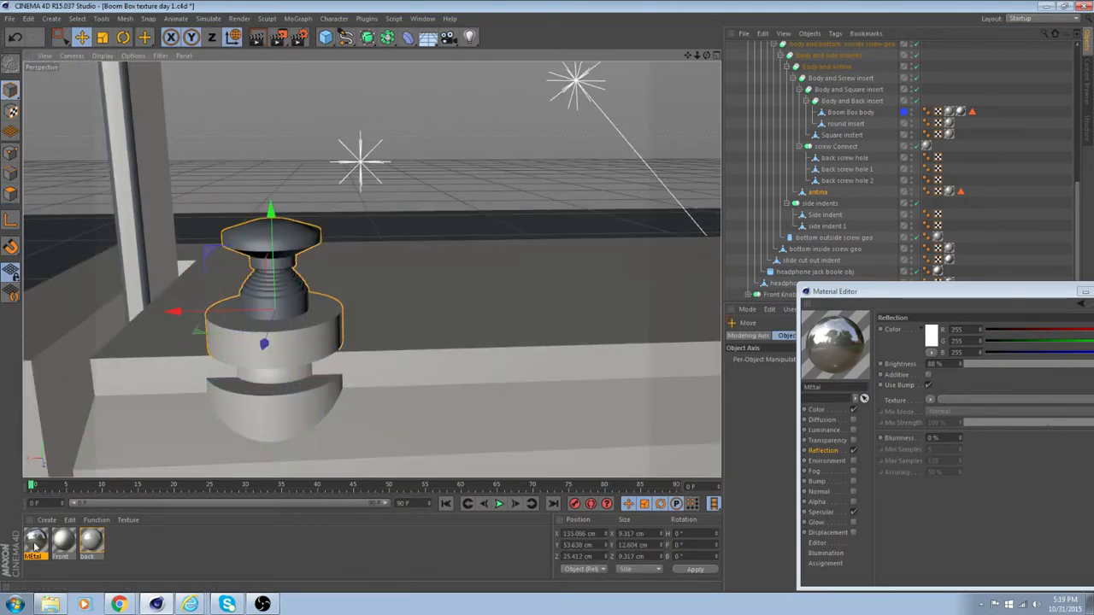
left_click_drag(34, 545, 819, 190)
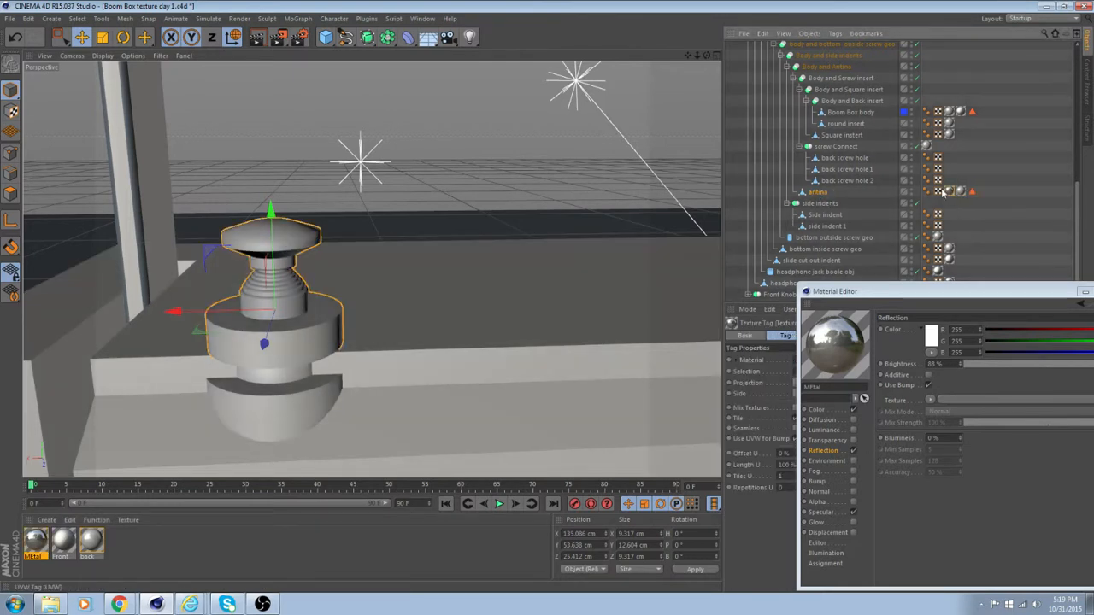
left_click(506, 165)
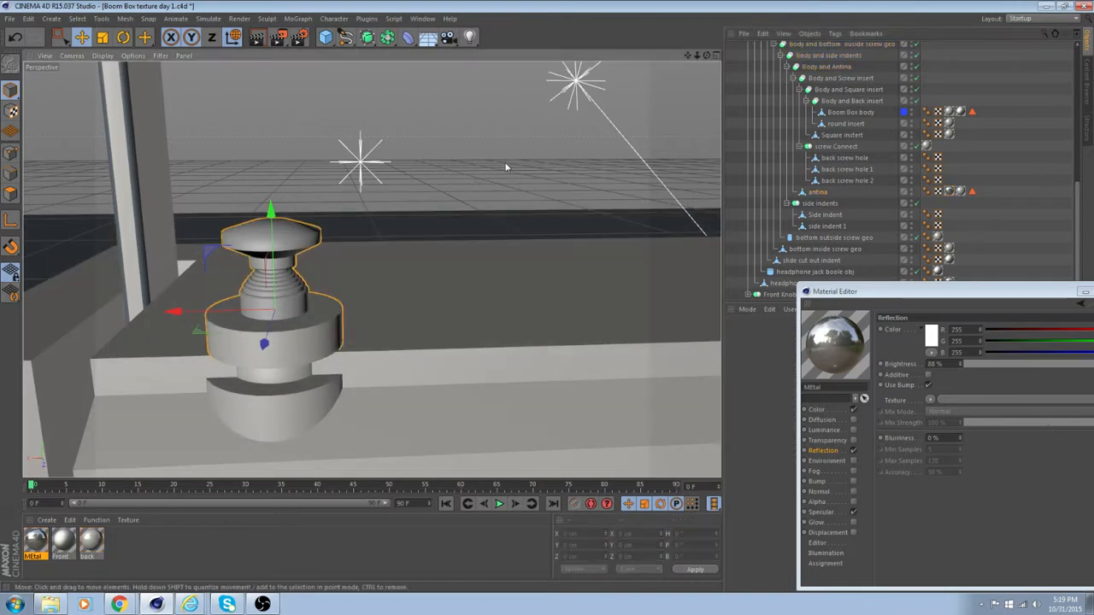
Turn off Global Illumination in the render settings and render a close-up of the antenna in the viewport.
left_click(256, 37)
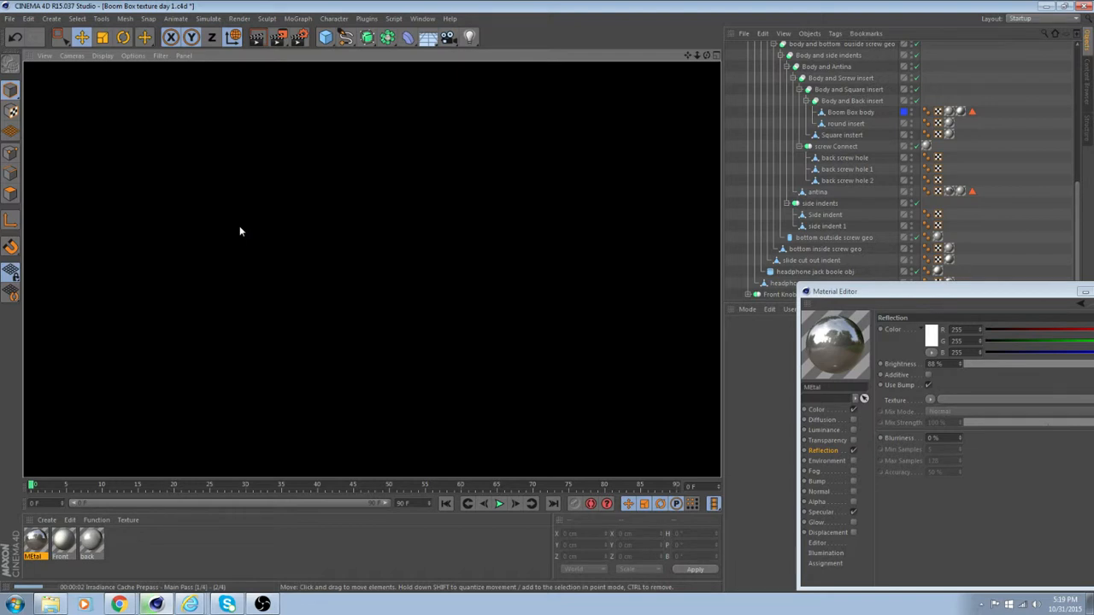
left_click(299, 37)
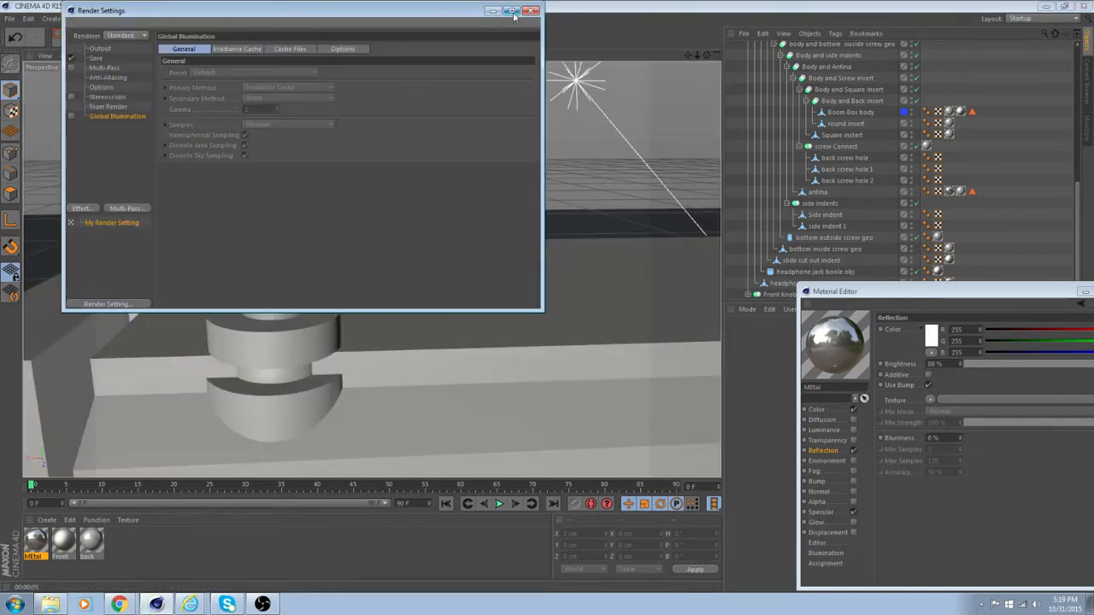
left_click(531, 10)
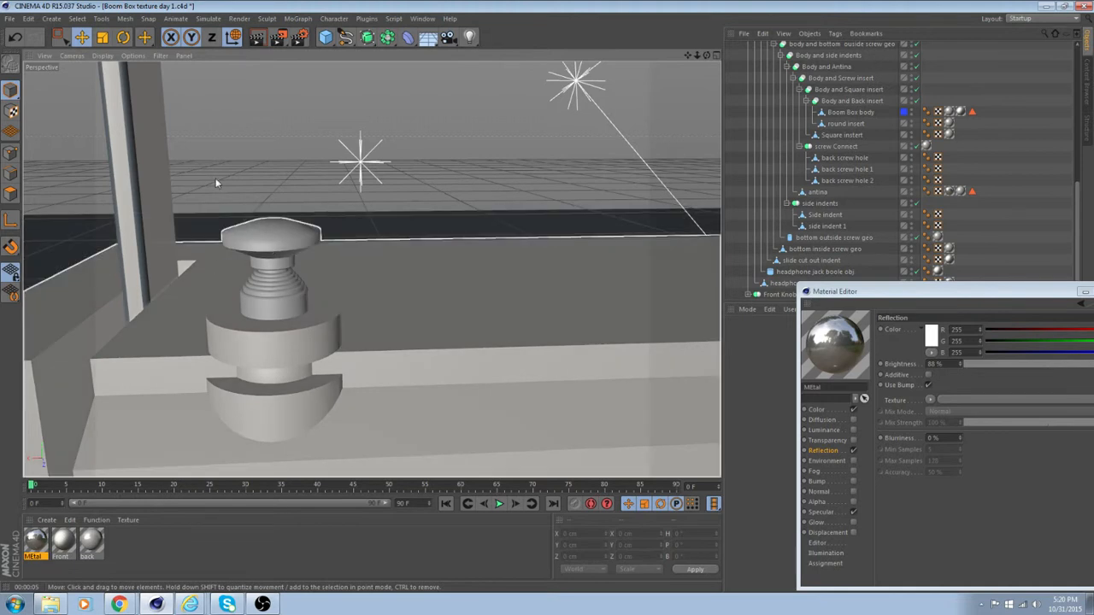
left_click(336, 373)
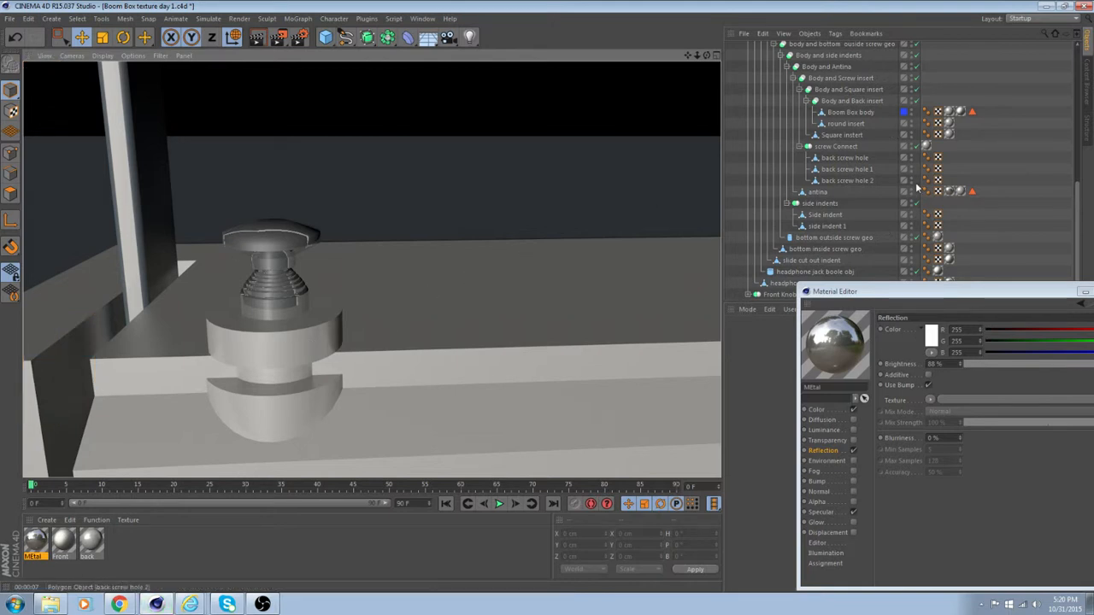
Check the antina's material tags and examine the boom box's sides, handle and front from several angles.
left_click(951, 190)
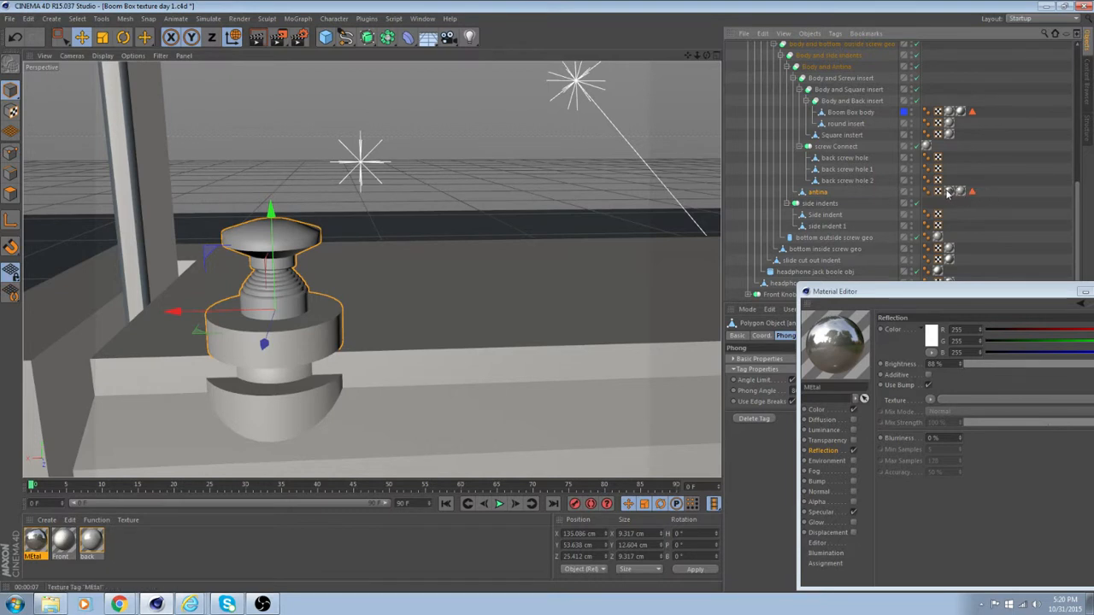
left_click(996, 193)
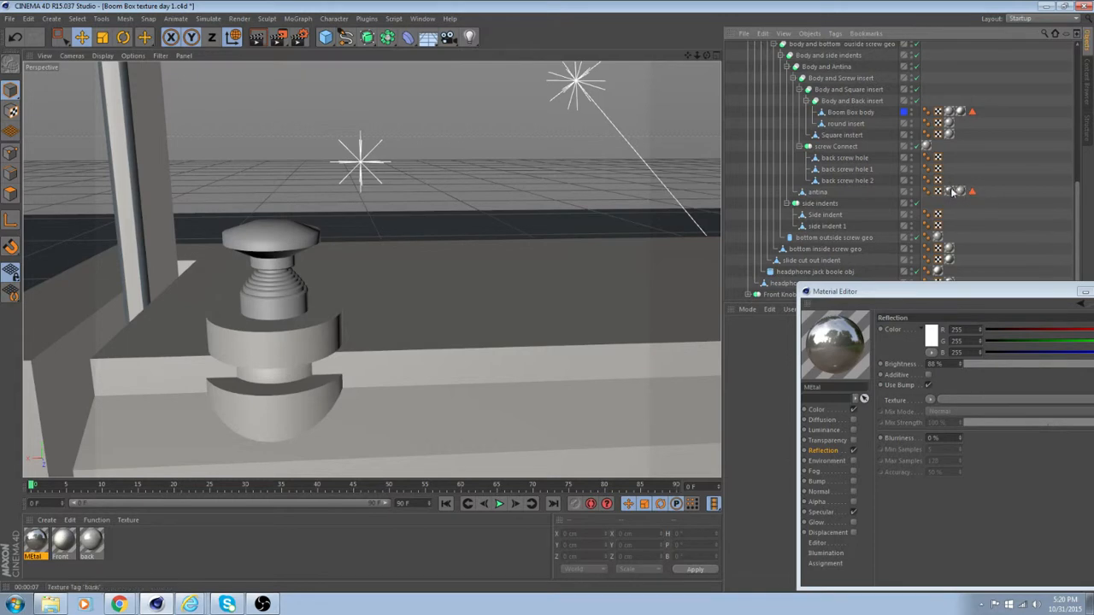
left_click_drag(365, 274, 489, 303, "alt")
left_click_drag(477, 266, 418, 234, "alt")
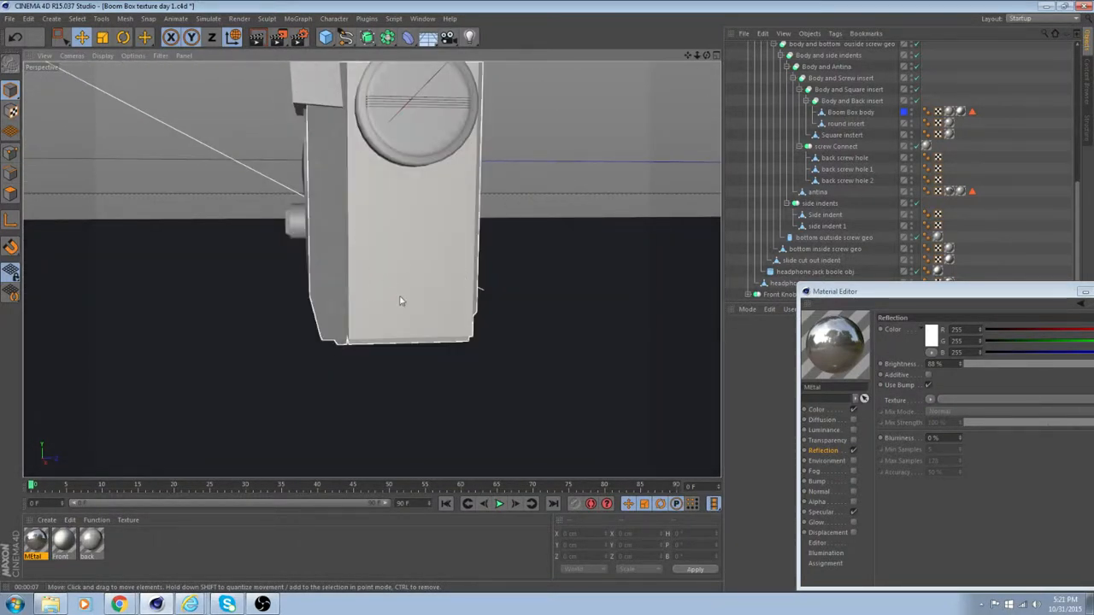
left_click_drag(378, 320, 392, 265, "alt")
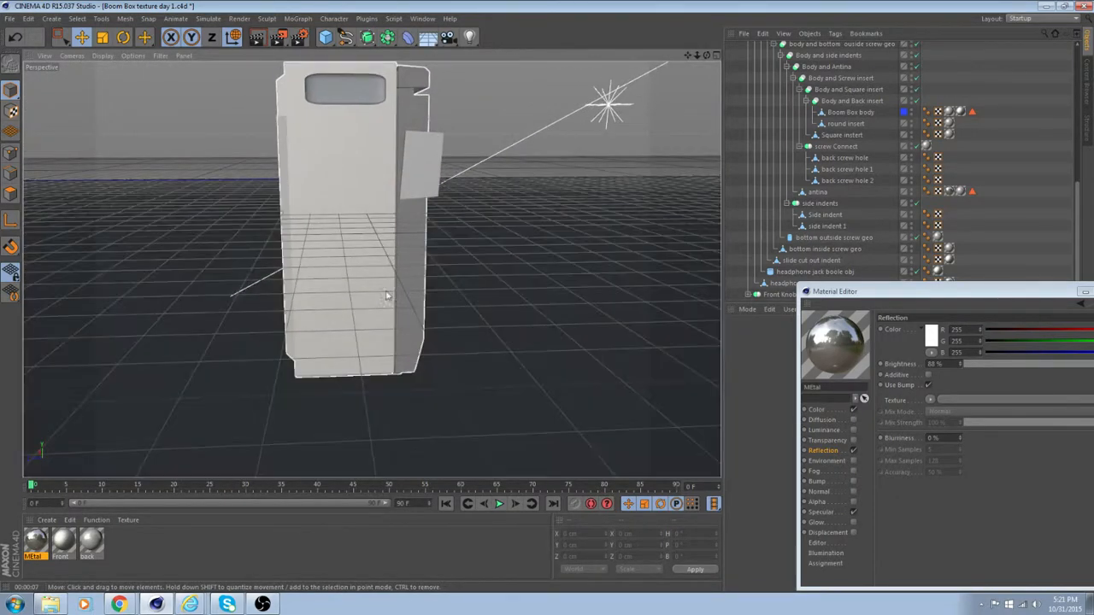
left_click_drag(392, 341, 326, 248, "alt")
left_click_drag(492, 251, 557, 270, "alt")
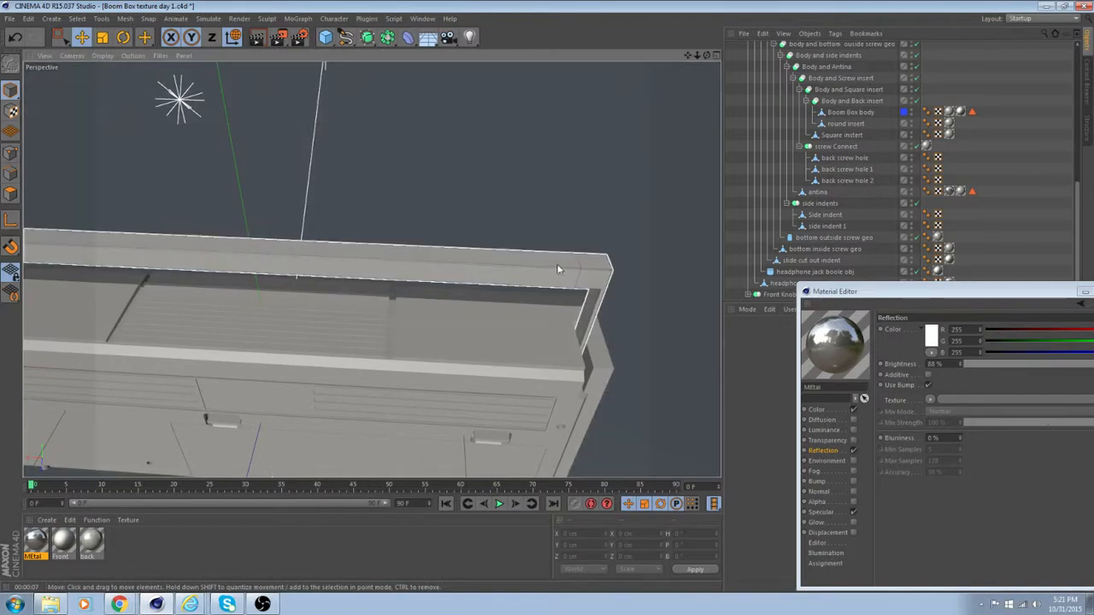
left_click_drag(107, 255, 411, 307, "alt")
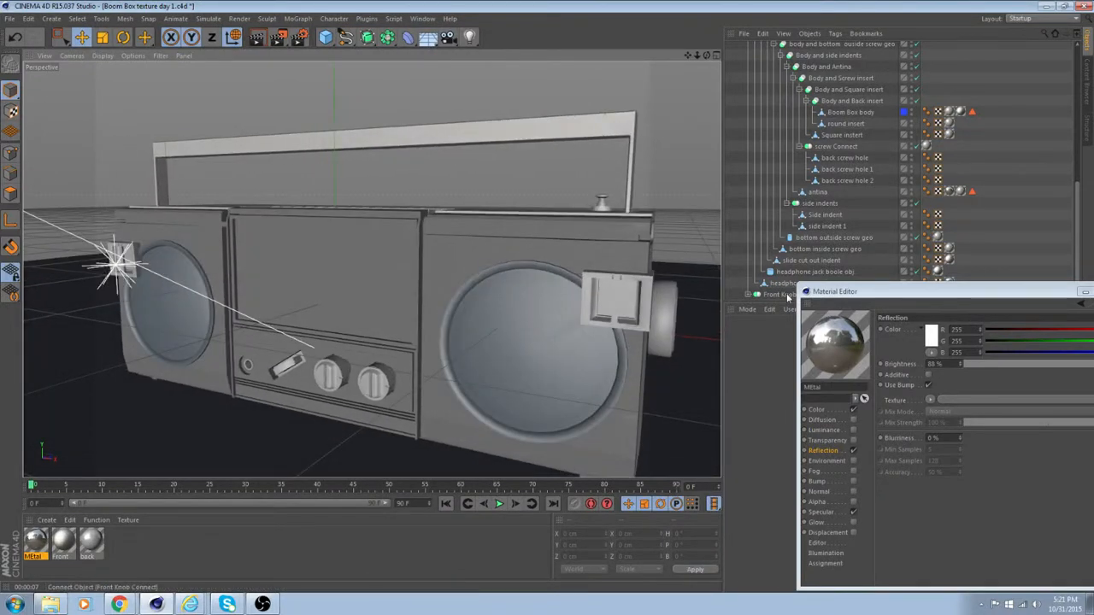